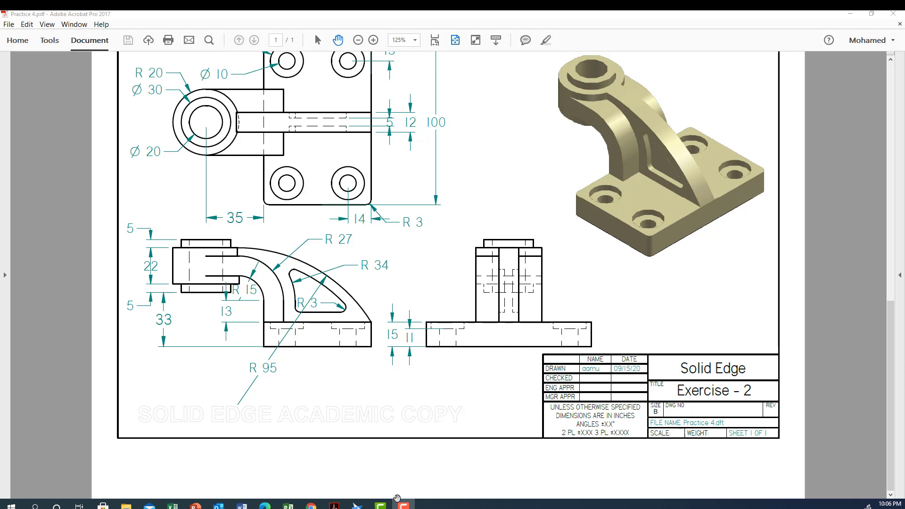
Switch to Solid Edge and sketch a 65 by 15 mm rectangle on the front plane, with its lower-right corner at the origin.
{"action": "left_click", "coordinate": [892, 12]}
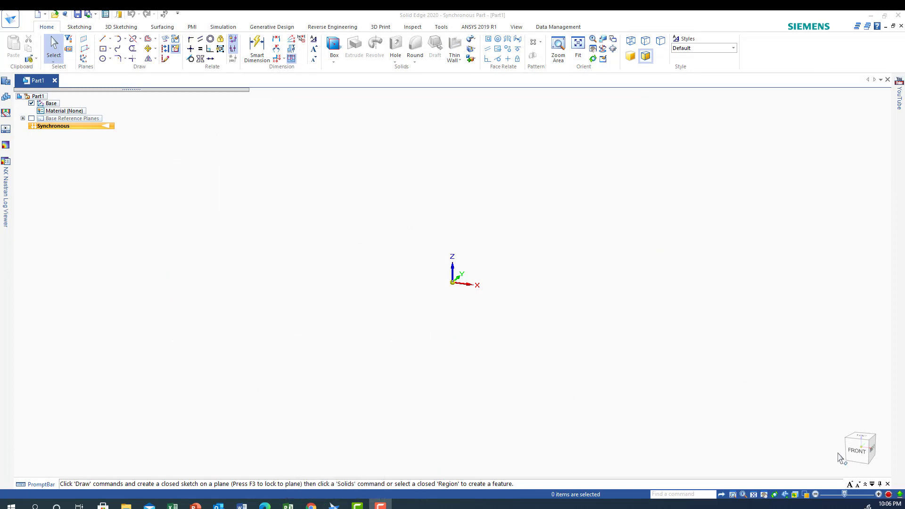
{"action": "left_click", "coordinate": [857, 451]}
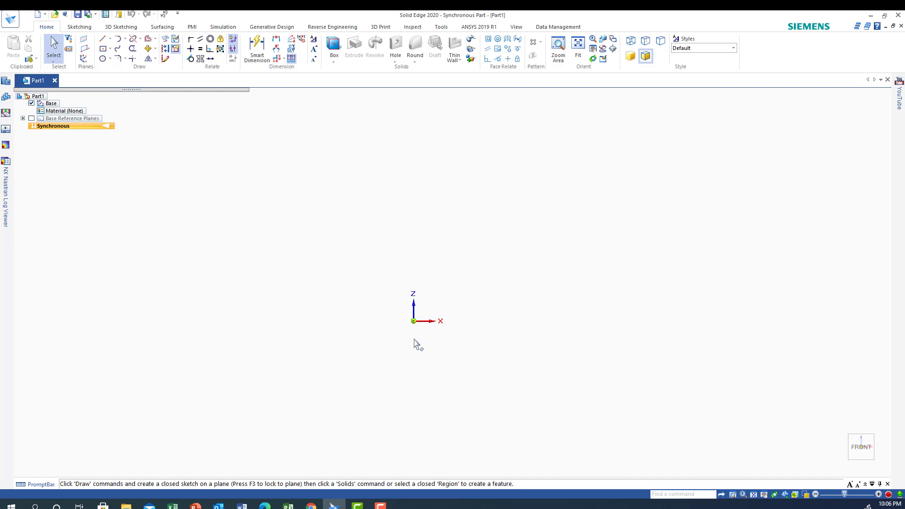
{"action": "left_click", "coordinate": [110, 48]}
{"action": "left_click", "coordinate": [119, 71]}
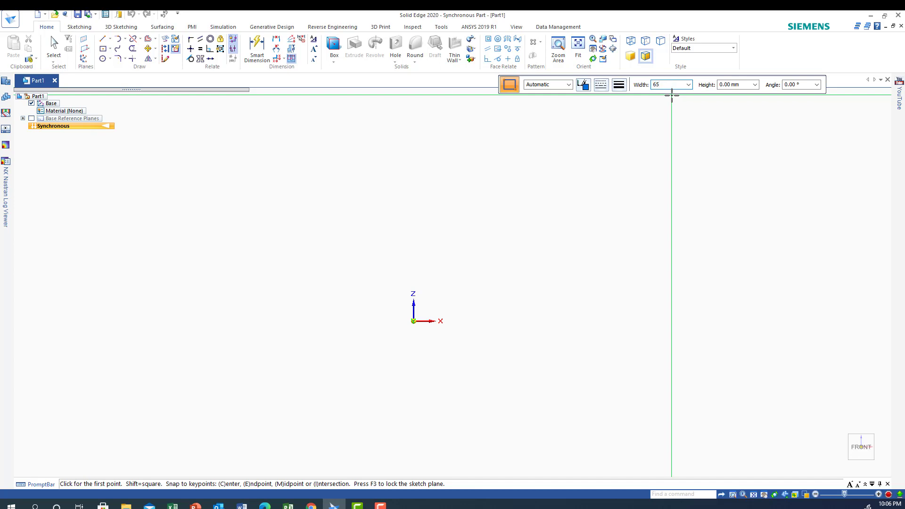
{"action": "key", "text": "Tab"}
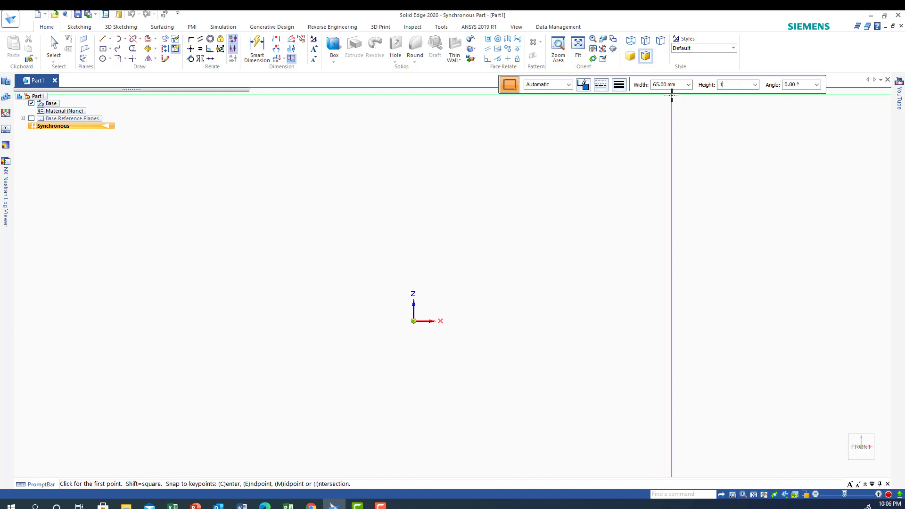
{"action": "key", "text": "Tab"}
{"action": "left_click", "coordinate": [413, 321]}
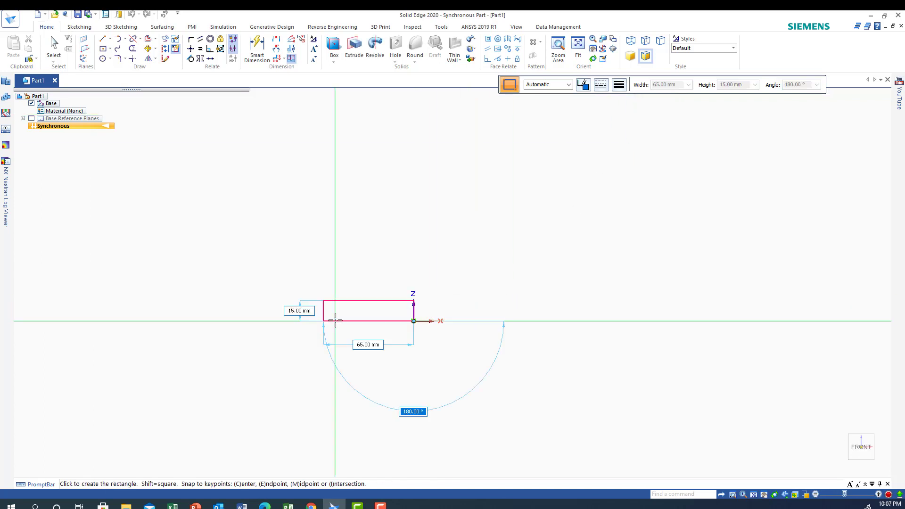
{"action": "left_click", "coordinate": [335, 321]}
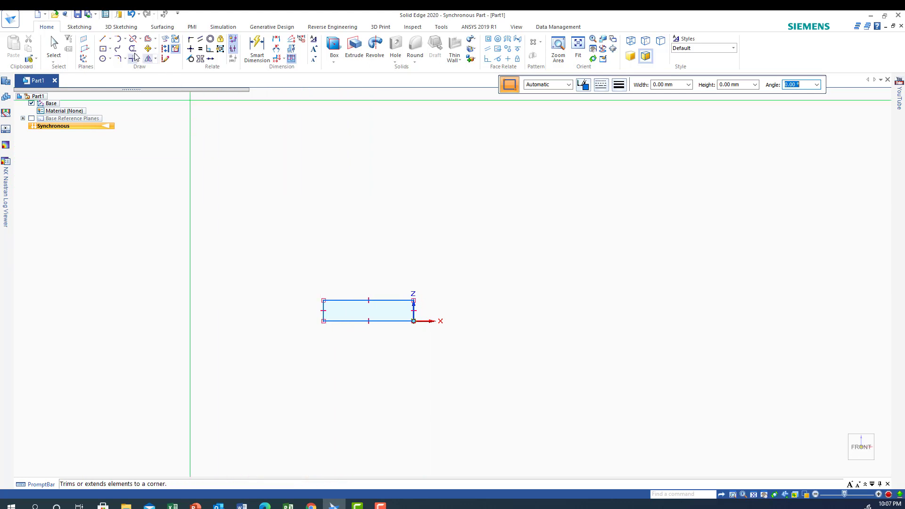
Draw a 13 mm vertical line upward from the rectangle's upper-left corner.
{"action": "left_click", "coordinate": [102, 38]}
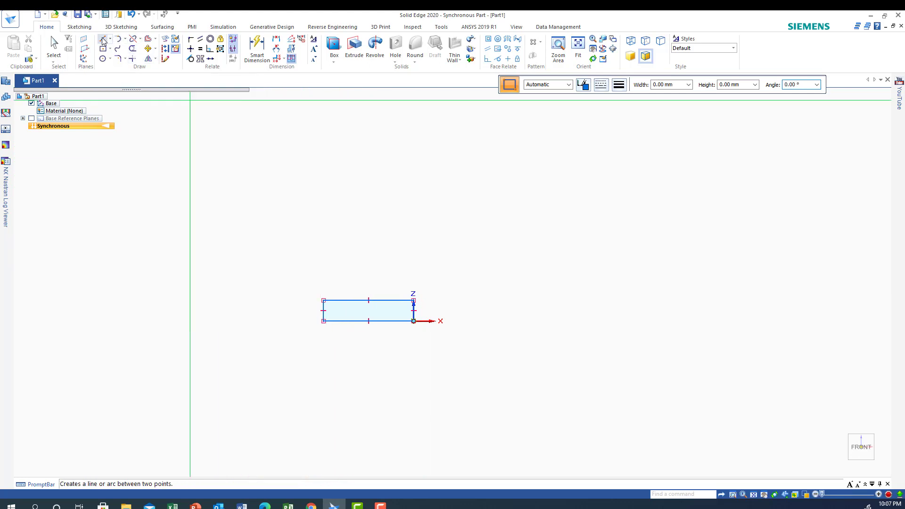
{"action": "left_click", "coordinate": [323, 307]}
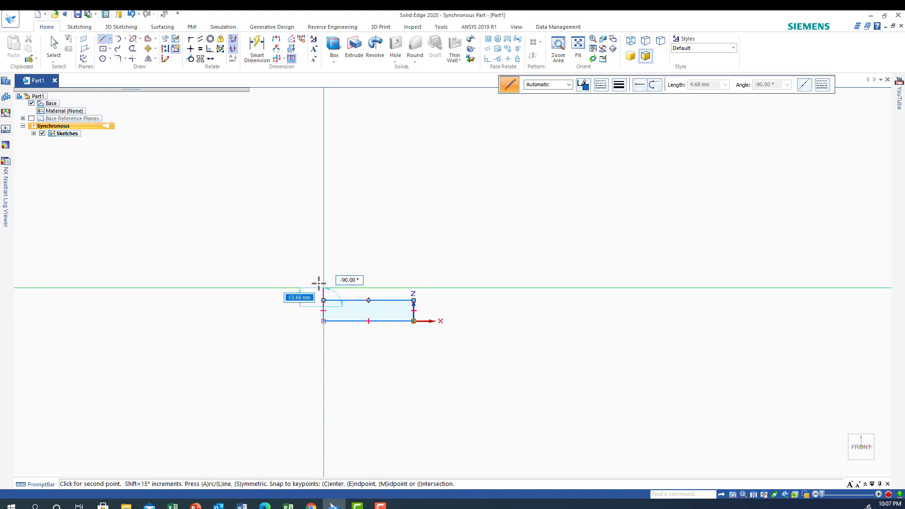
{"action": "right_click", "coordinate": [300, 312]}
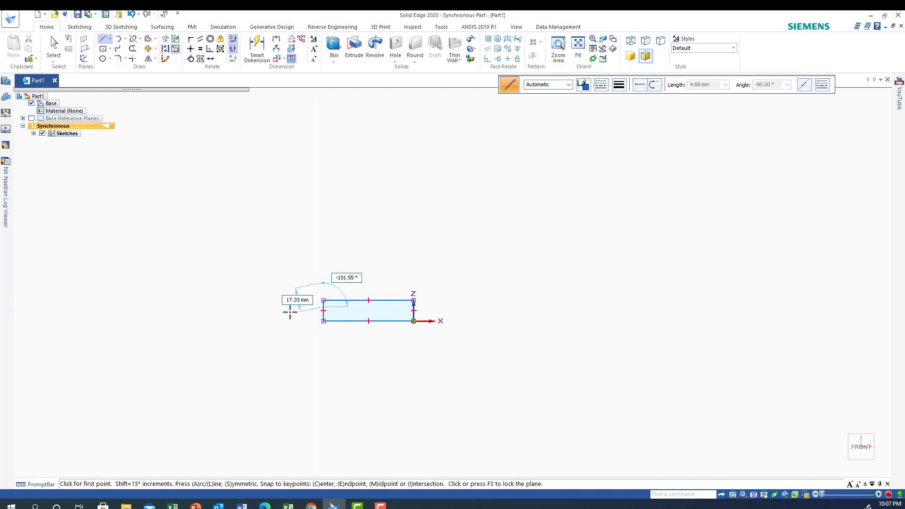
{"action": "left_click", "coordinate": [323, 298]}
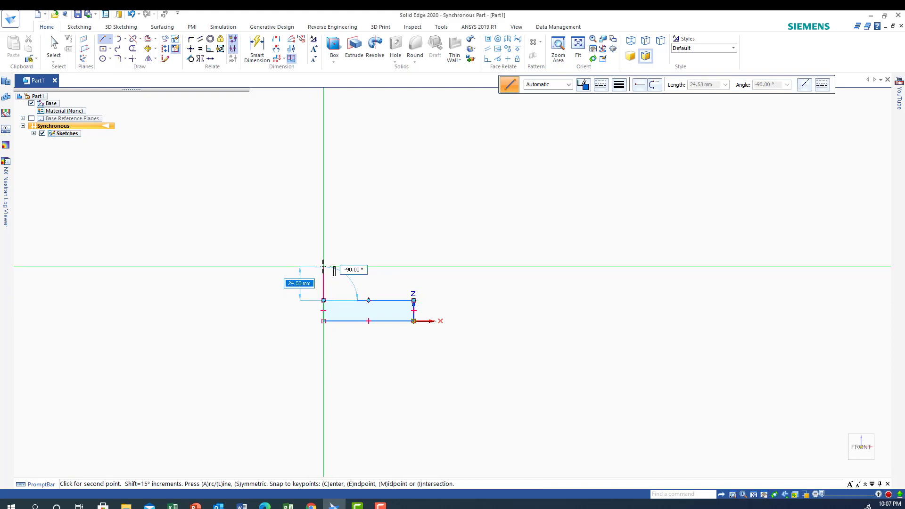
{"action": "type", "text": "13"}
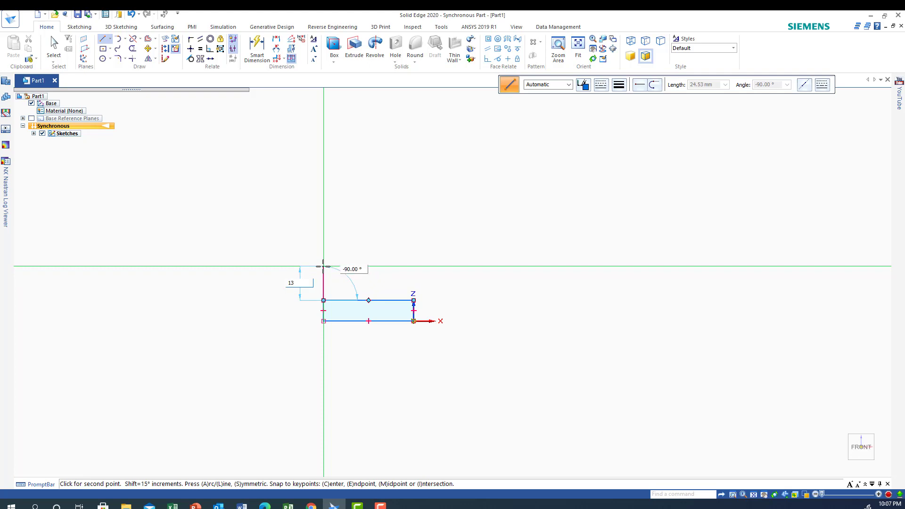
{"action": "key", "text": "Tab"}
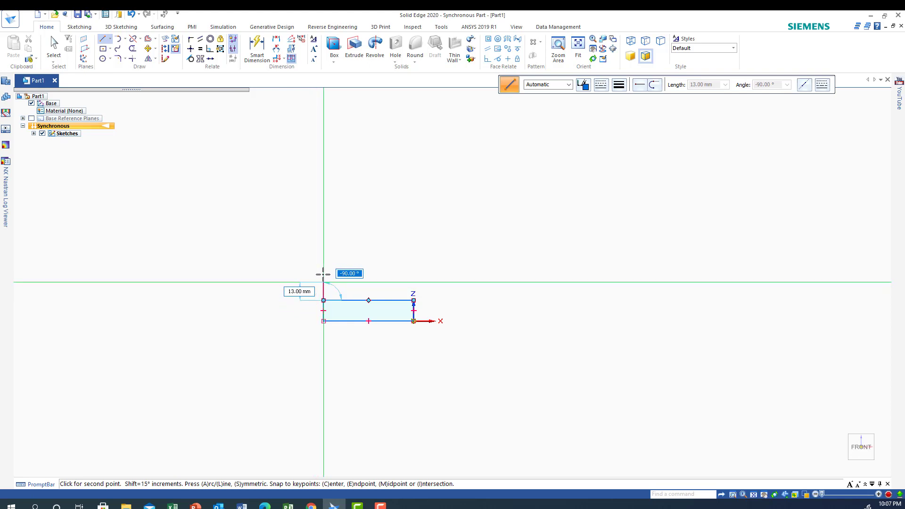
{"action": "left_click", "coordinate": [324, 274]}
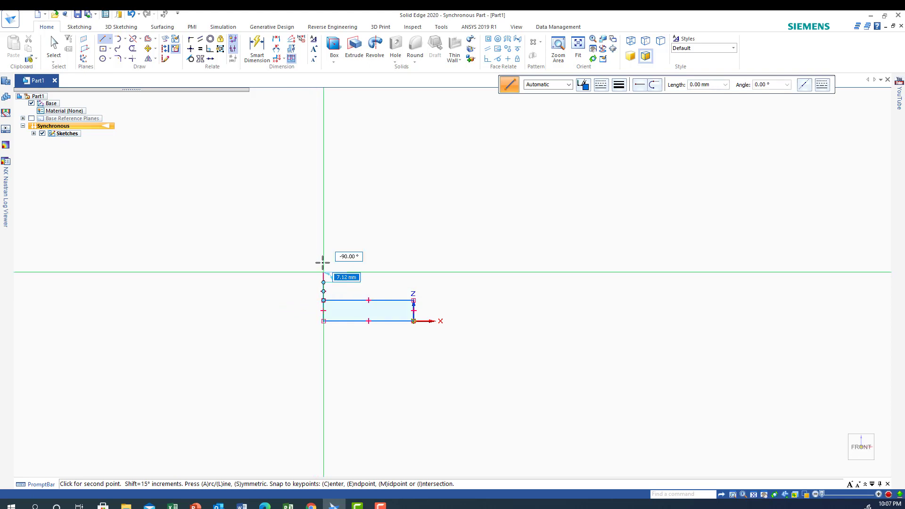
Add a tangent circle of 30 mm diameter at the vertical line's upper end, lying to the left of the line.
{"action": "left_click", "coordinate": [110, 59]}
{"action": "key", "text": "Escape"}
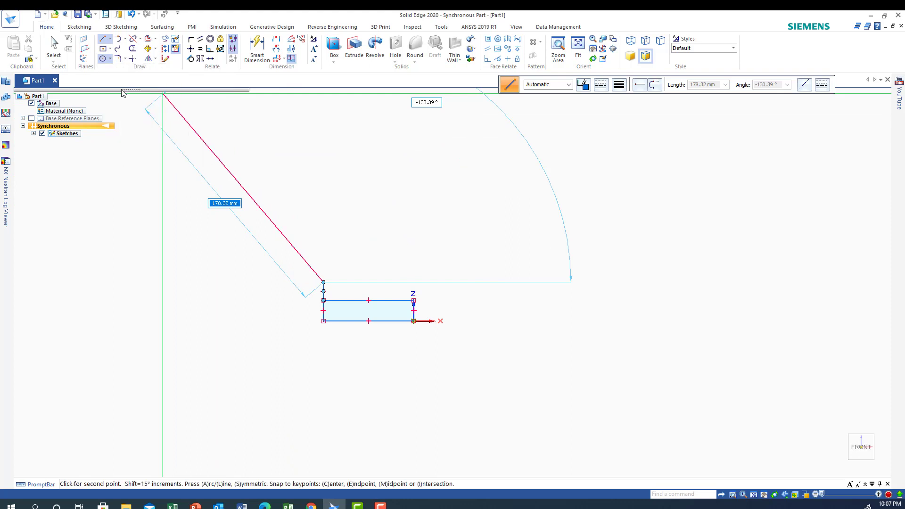
{"action": "left_click", "coordinate": [122, 90]}
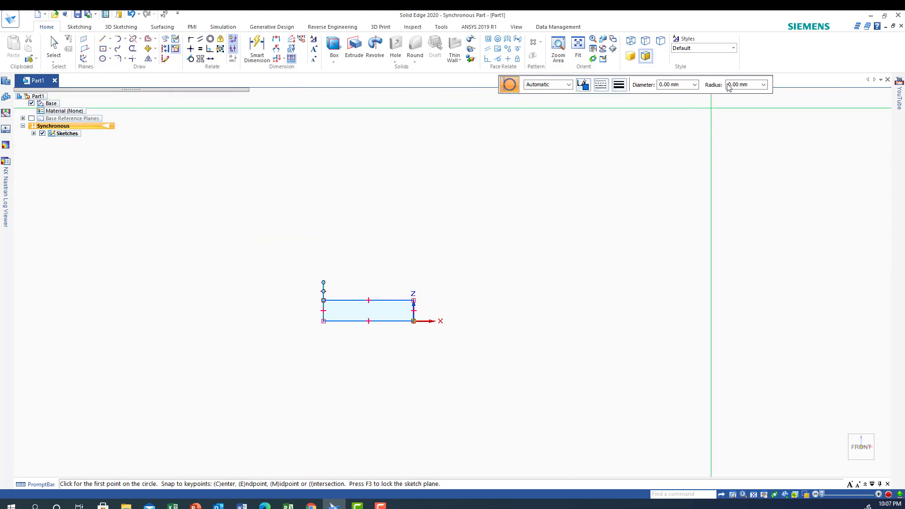
{"action": "left_click", "coordinate": [688, 89]}
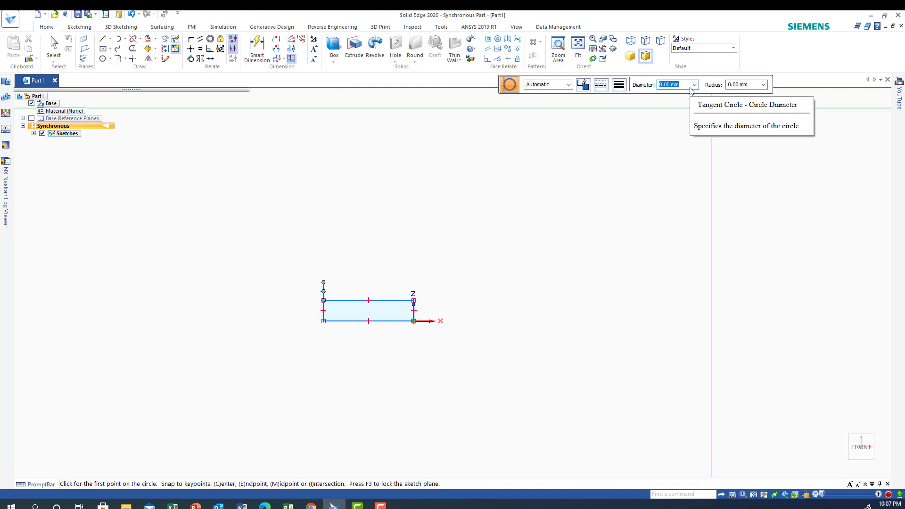
{"action": "type", "text": "30"}
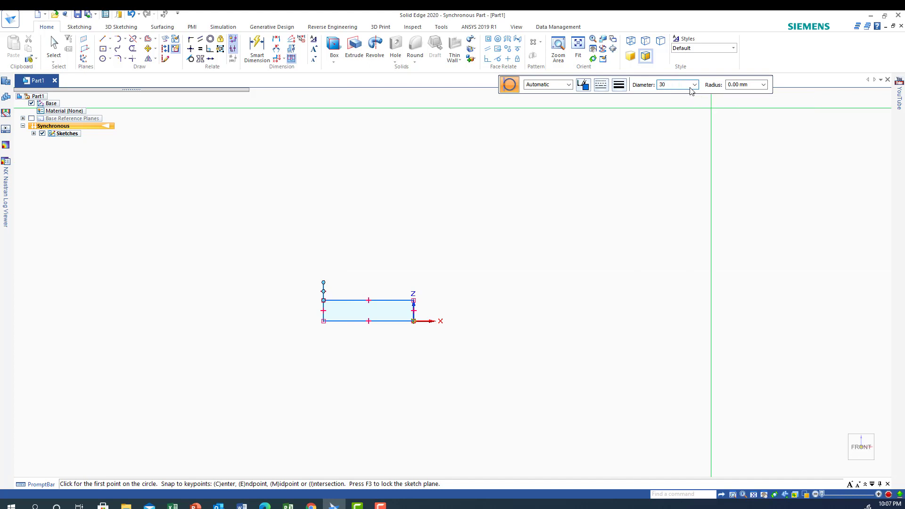
{"action": "key", "text": "Return"}
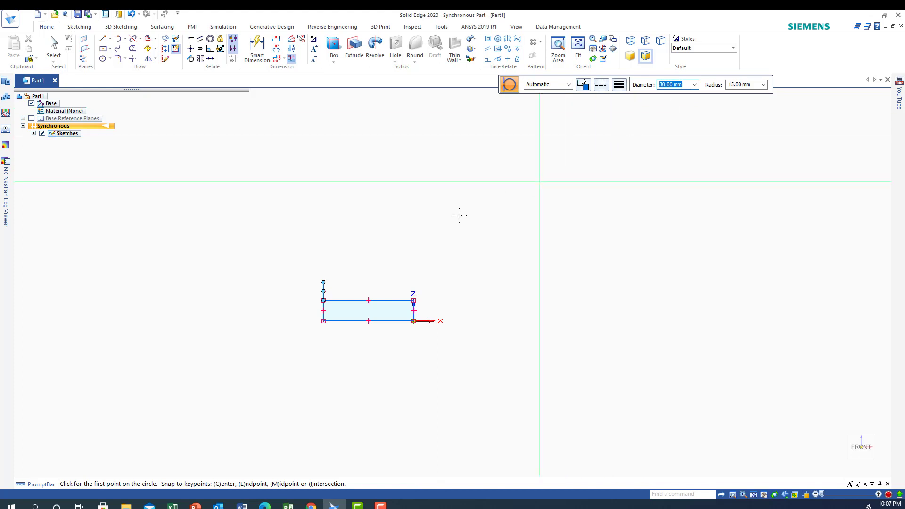
{"action": "left_click", "coordinate": [323, 281]}
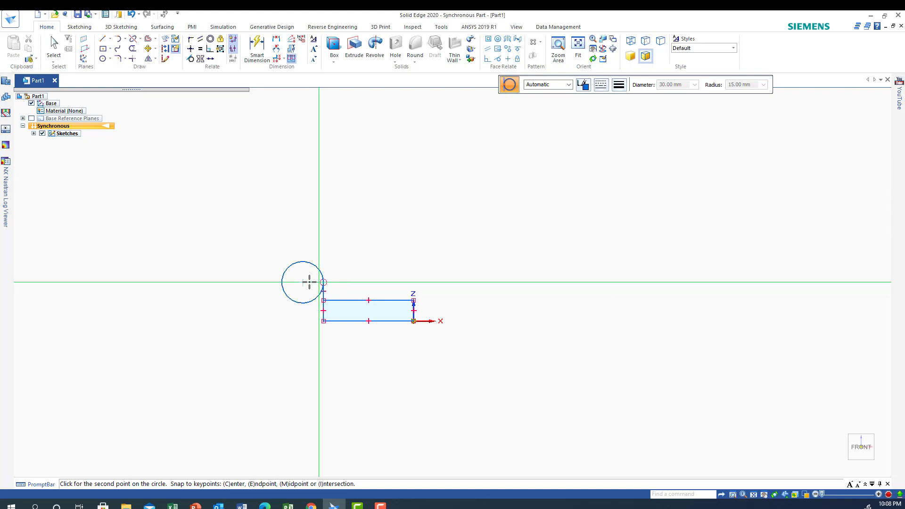
{"action": "left_click", "coordinate": [304, 282]}
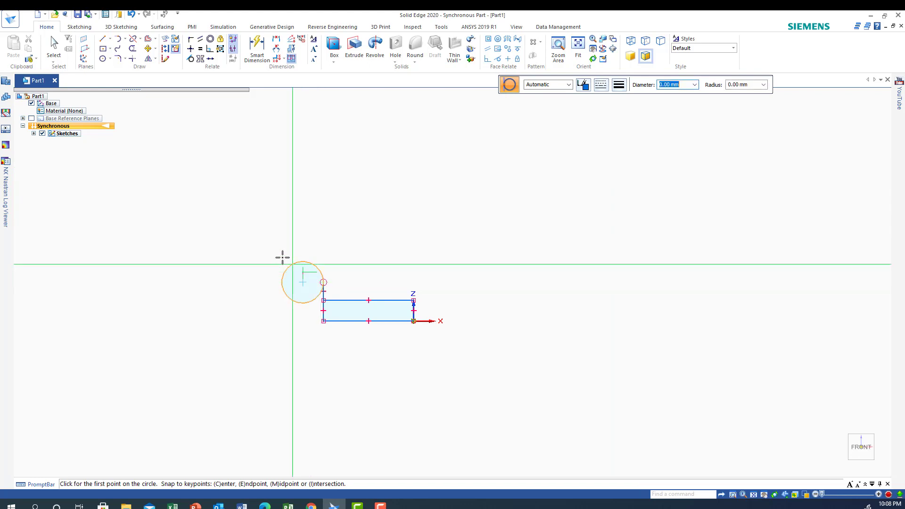
Draw a horizontal line about 38 mm long leftward from the circle's top point, and trim the circle to its upper-right quarter arc.
{"action": "left_click", "coordinate": [103, 38]}
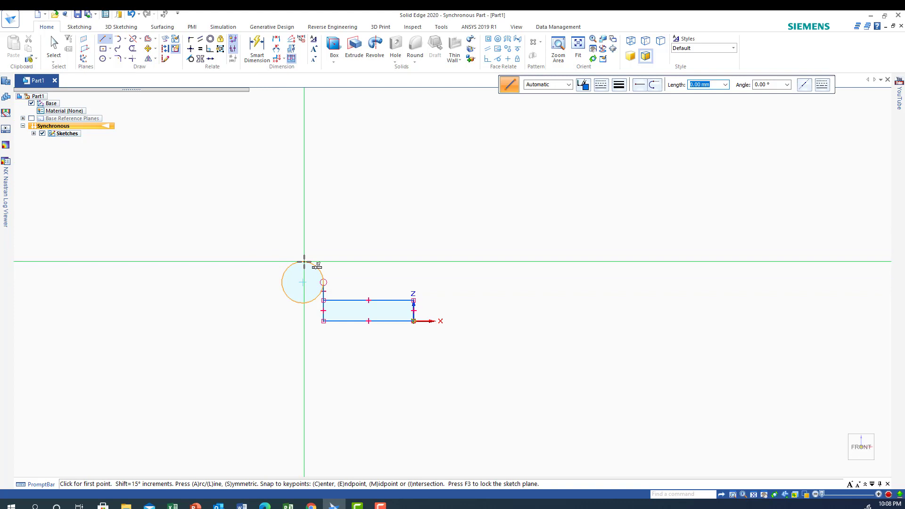
{"action": "left_click", "coordinate": [313, 263]}
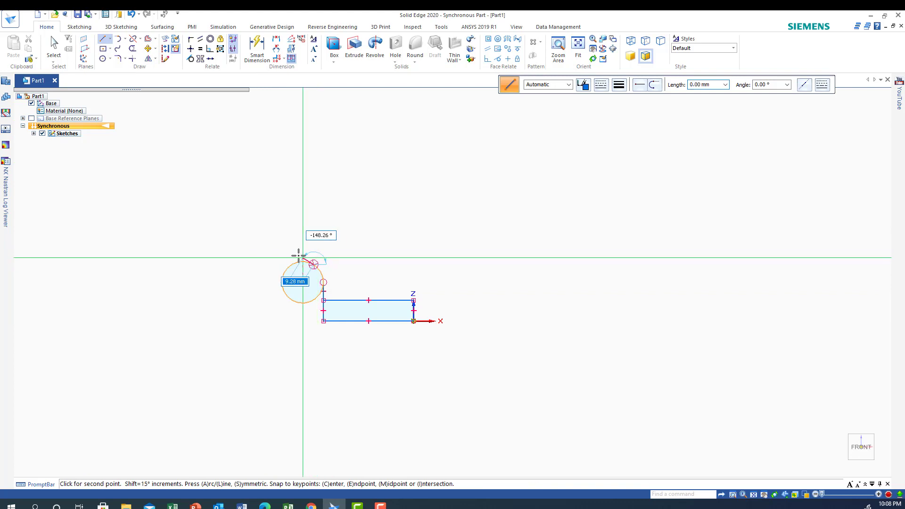
{"action": "left_click", "coordinate": [248, 260]}
{"action": "right_click", "coordinate": [201, 247]}
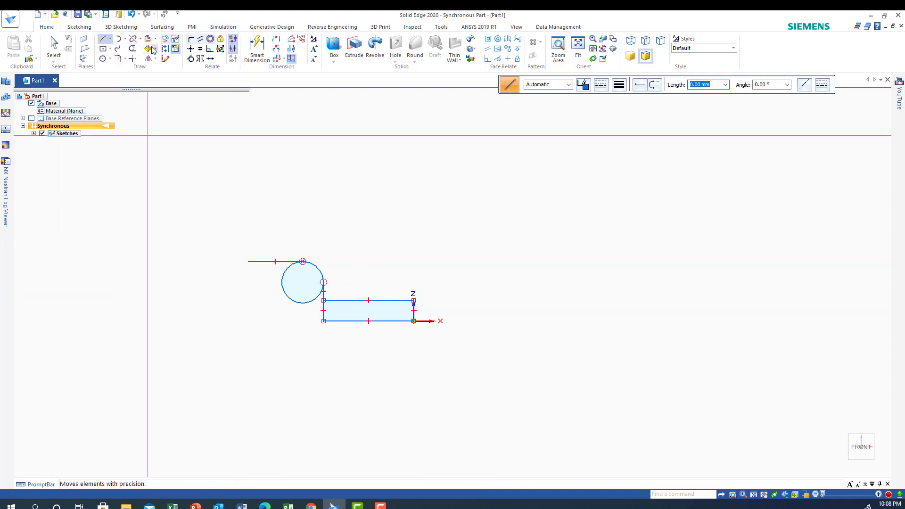
{"action": "left_click", "coordinate": [132, 50]}
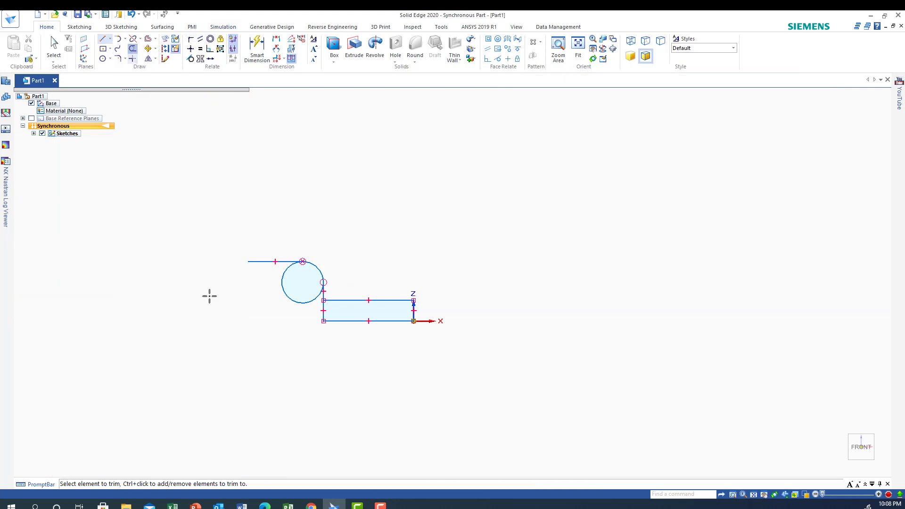
{"action": "left_click", "coordinate": [299, 303]}
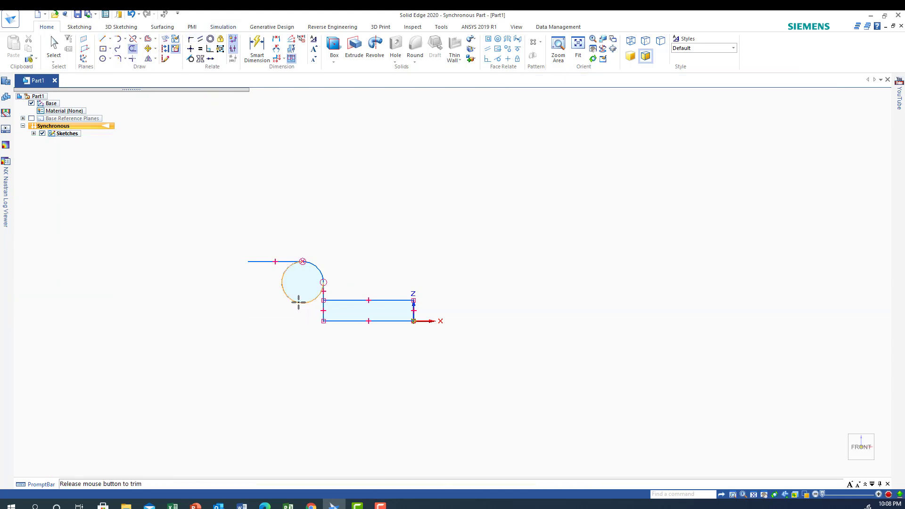
Dimension the length of the short vertical line above the rectangle and the radius of the quarter arc.
{"action": "left_click", "coordinate": [257, 47]}
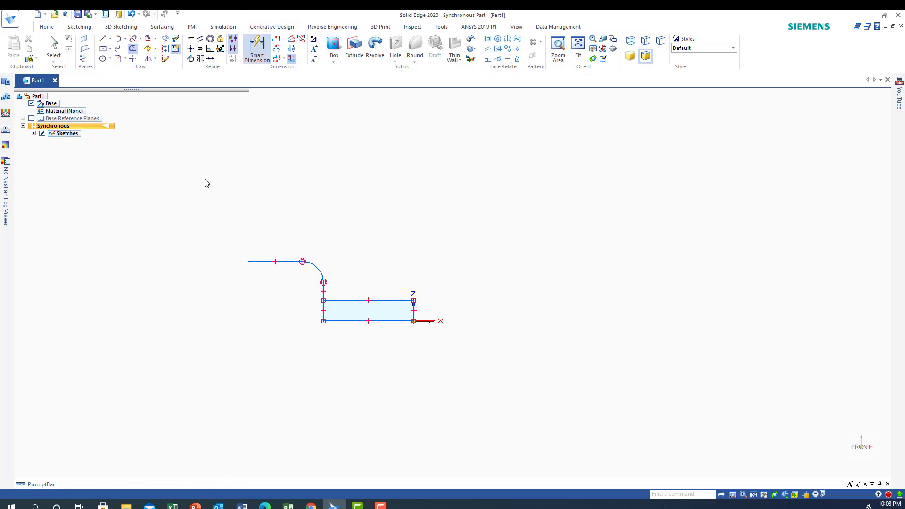
{"action": "left_click", "coordinate": [324, 291]}
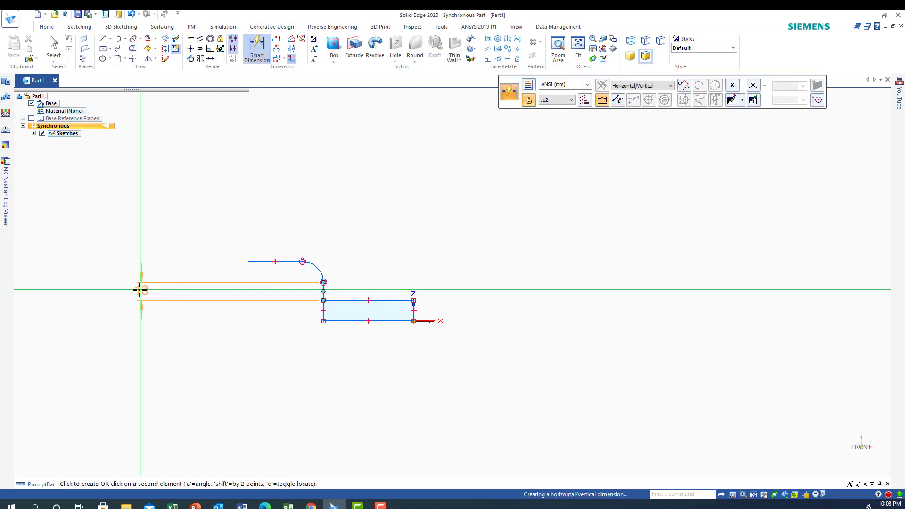
{"action": "left_click", "coordinate": [141, 288]}
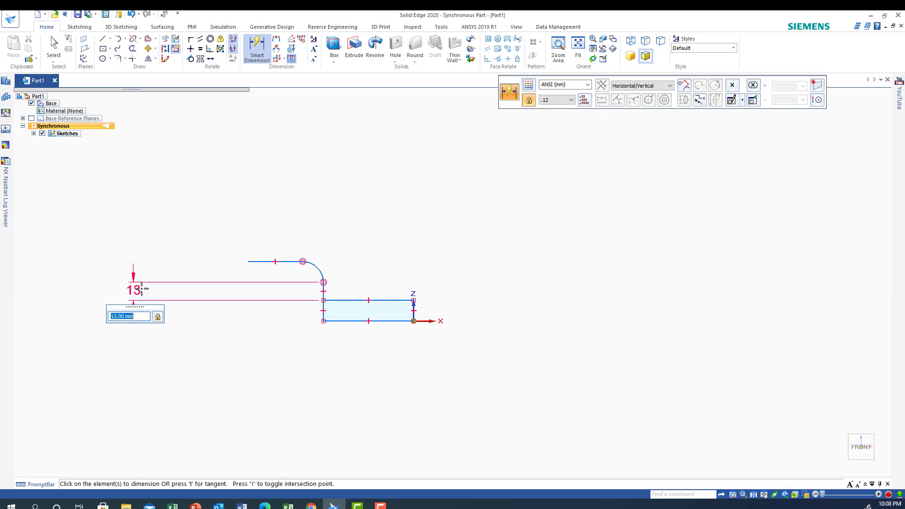
{"action": "left_click", "coordinate": [316, 268]}
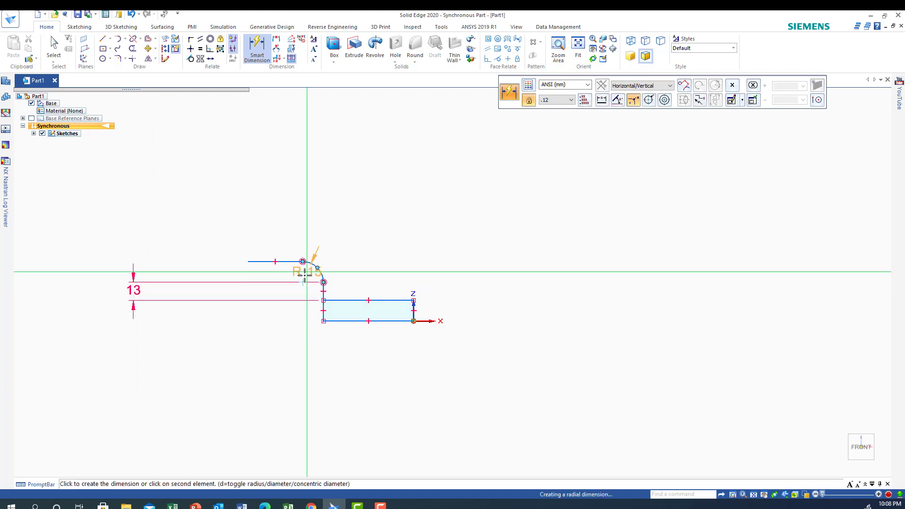
{"action": "left_click", "coordinate": [270, 308]}
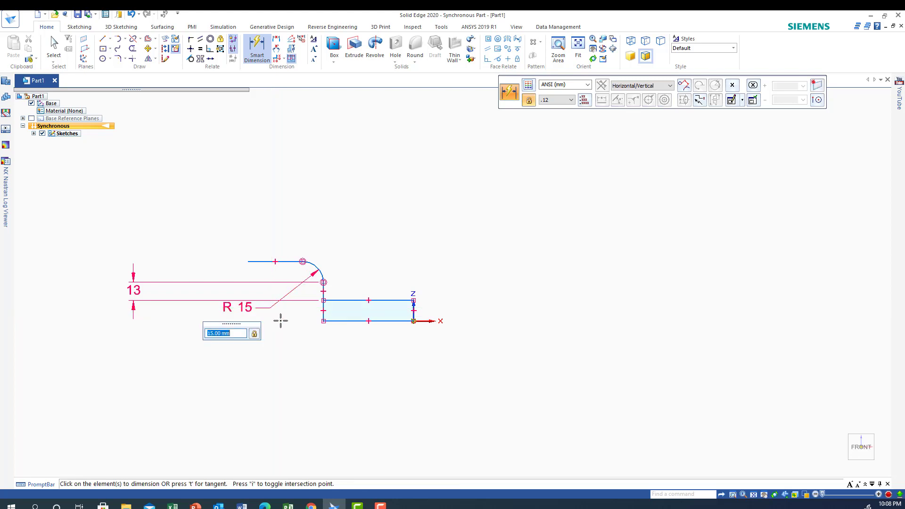
Dimension the rectangle's height at its left edge and its width along its bottom edge.
{"action": "left_click", "coordinate": [323, 311]}
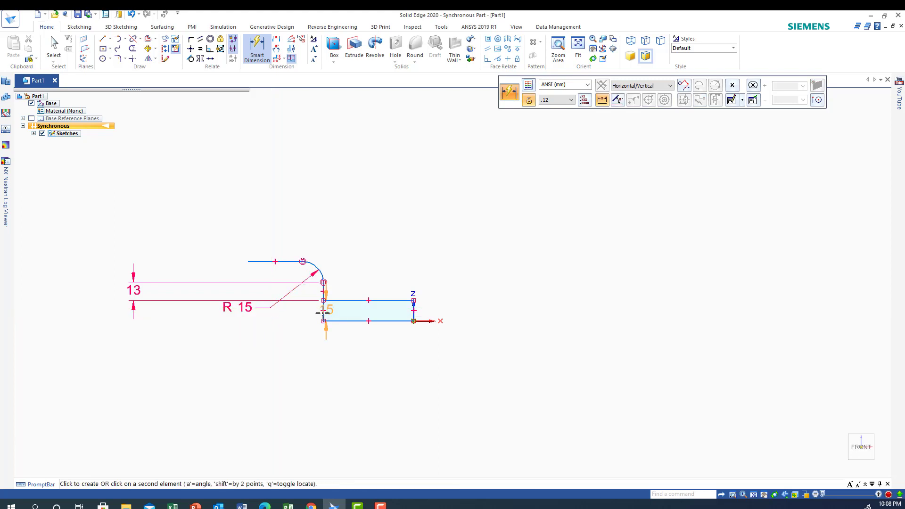
{"action": "left_click", "coordinate": [291, 310]}
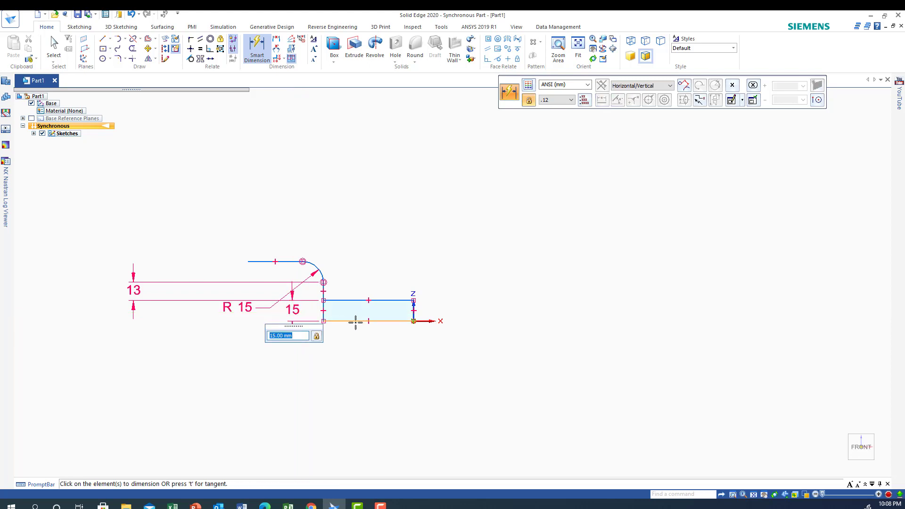
{"action": "left_click", "coordinate": [355, 321]}
{"action": "left_click", "coordinate": [353, 357]}
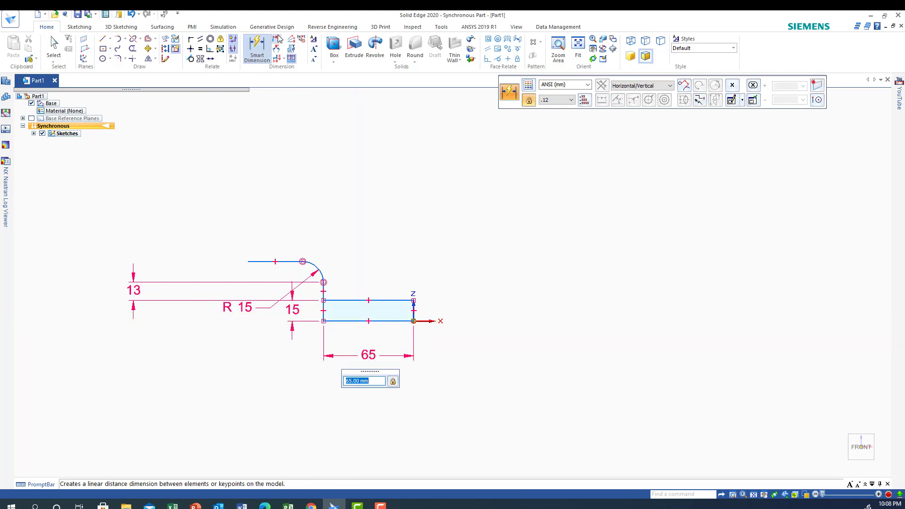
Dimension the horizontal distance between the rectangle's left edge and the upper line's left end, and set it to 35 mm.
{"action": "left_click", "coordinate": [270, 41]}
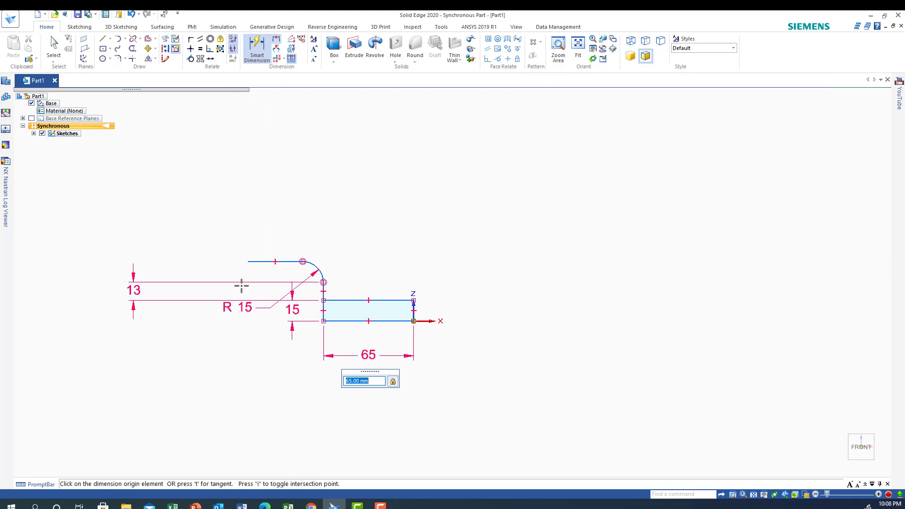
{"action": "left_click", "coordinate": [324, 311]}
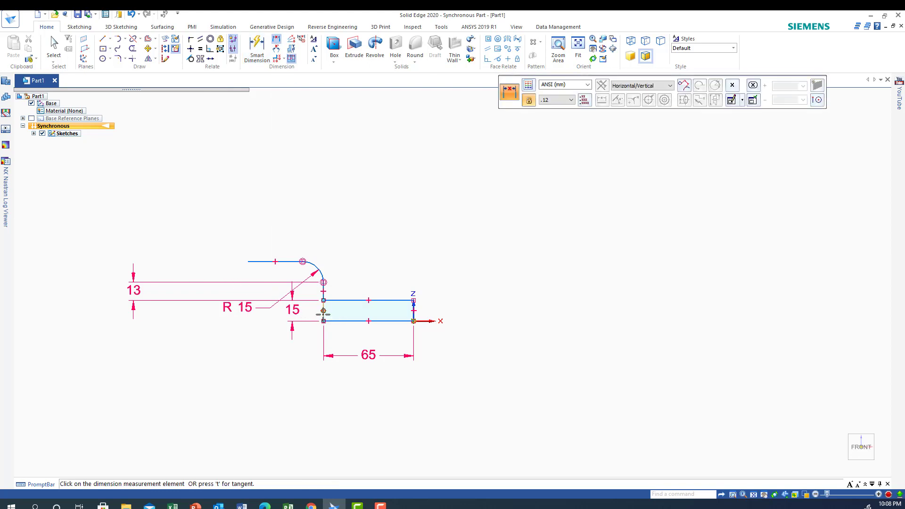
{"action": "left_click", "coordinate": [248, 261]}
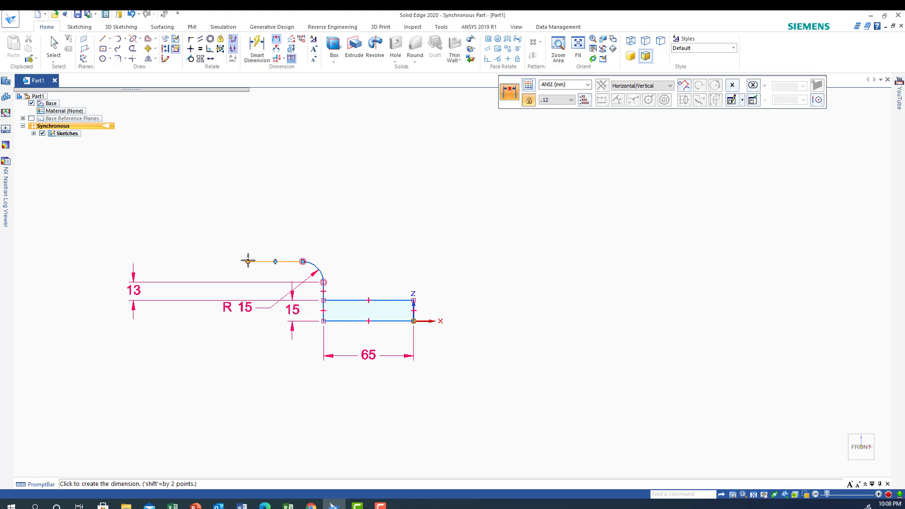
{"action": "left_click", "coordinate": [258, 355]}
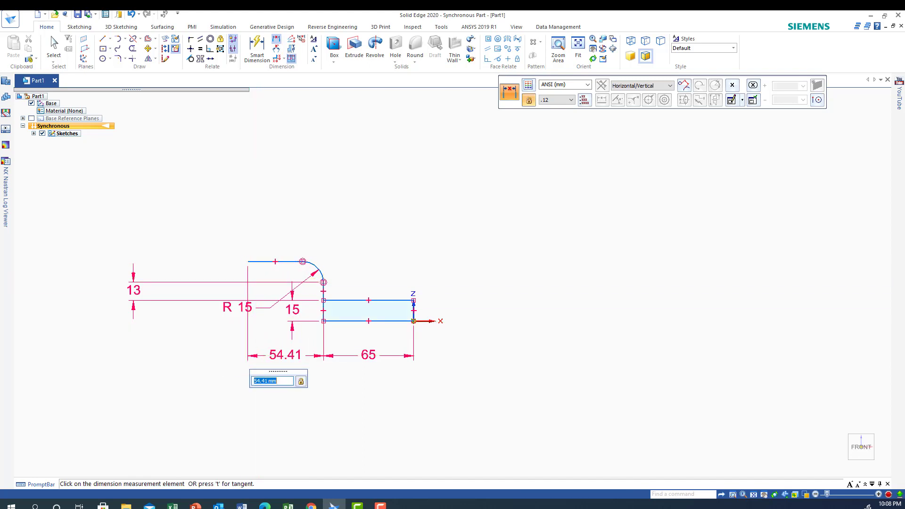
{"action": "type", "text": "35"}
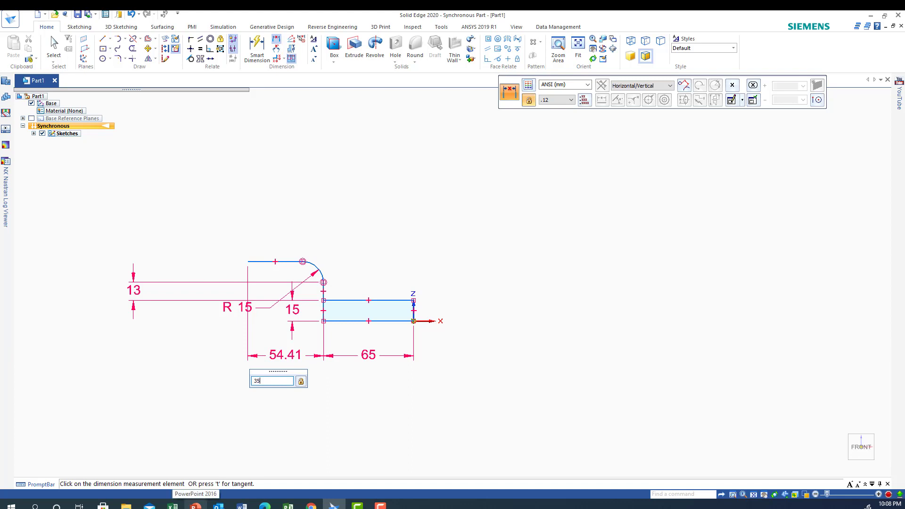
{"action": "key", "text": "Return"}
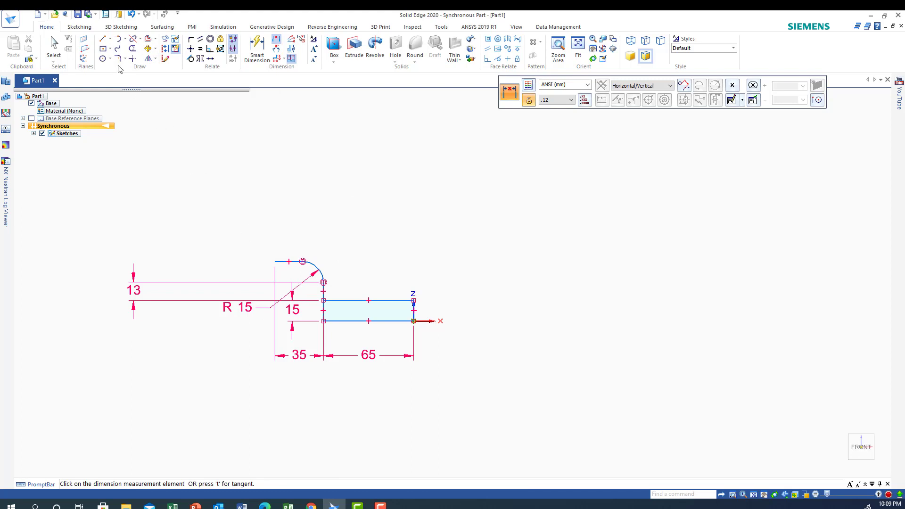
Draw a circle of 27 mm radius concentric with the 15 mm radius quarter arc.
{"action": "left_click", "coordinate": [103, 59]}
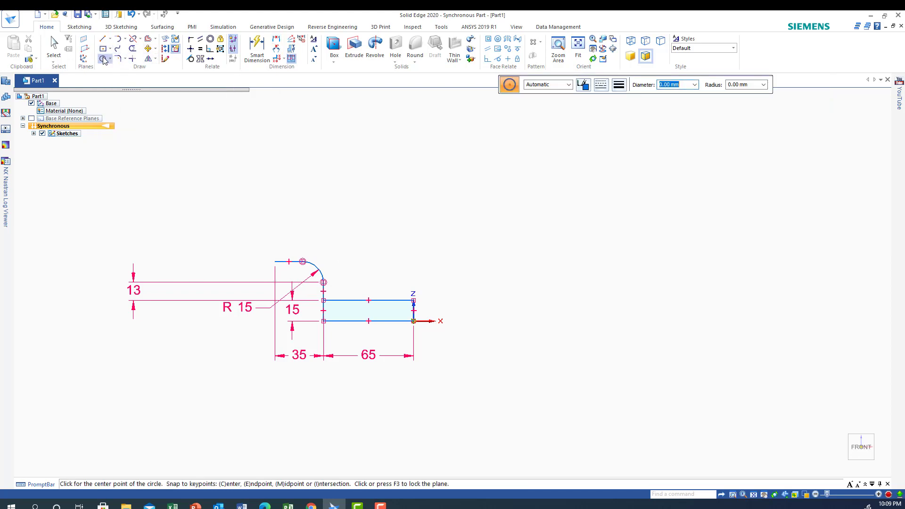
{"action": "left_click", "coordinate": [742, 86]}
{"action": "type", "text": "27"}
{"action": "key", "text": "Return"}
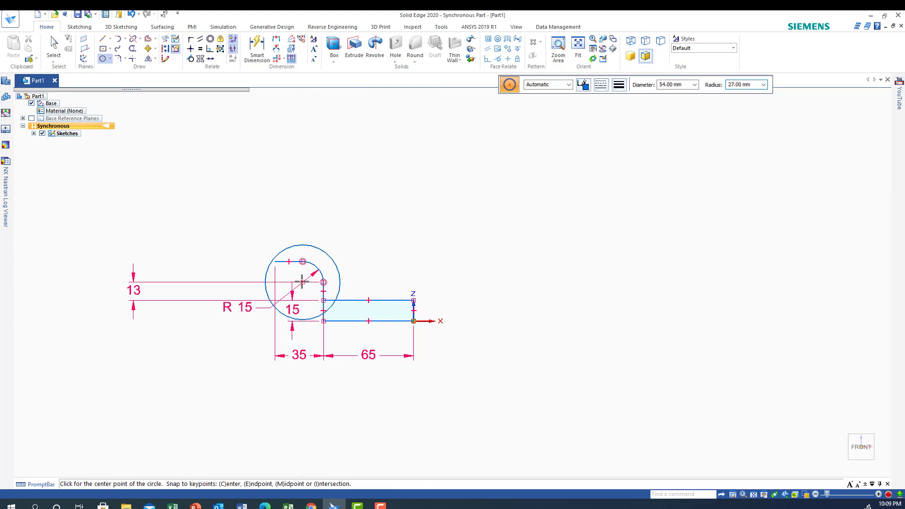
{"action": "left_click", "coordinate": [303, 281]}
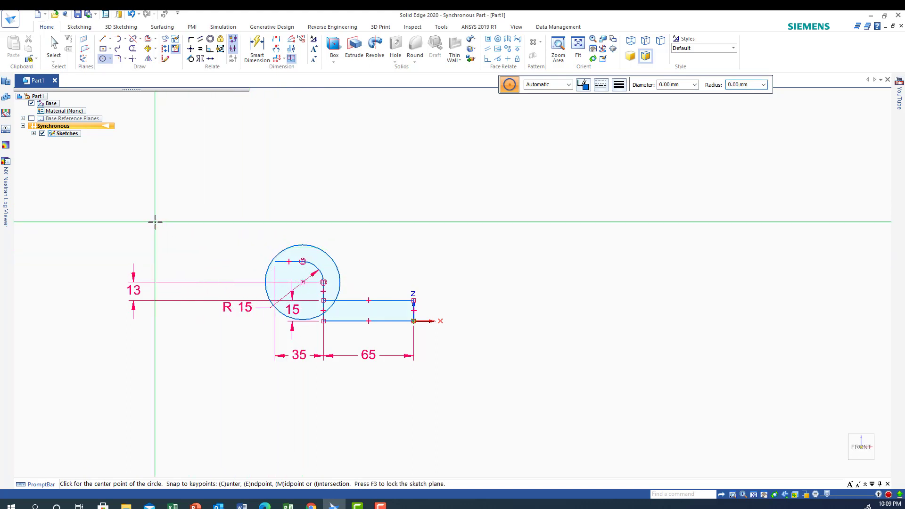
Draw a vertical line about 13 mm long from the larger circle's right quadrant point down to the rectangle's upper edge.
{"action": "left_click", "coordinate": [101, 40]}
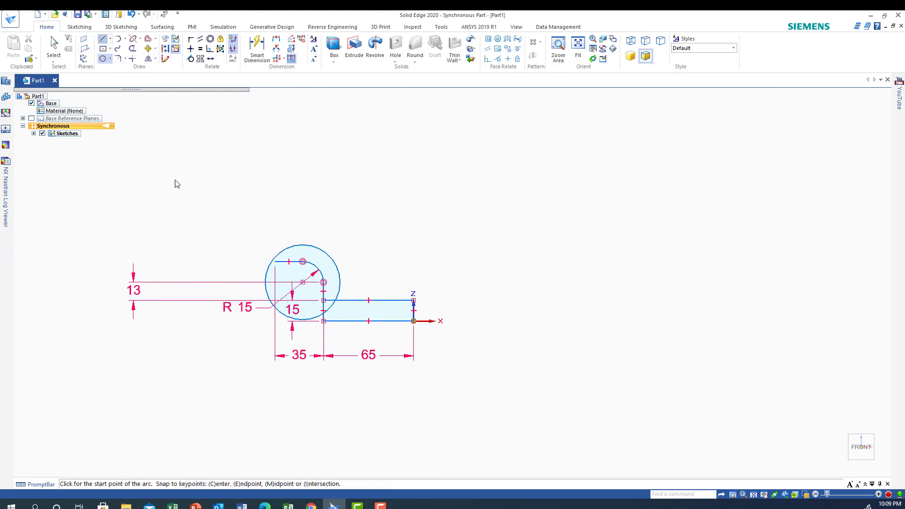
{"action": "left_click", "coordinate": [336, 266]}
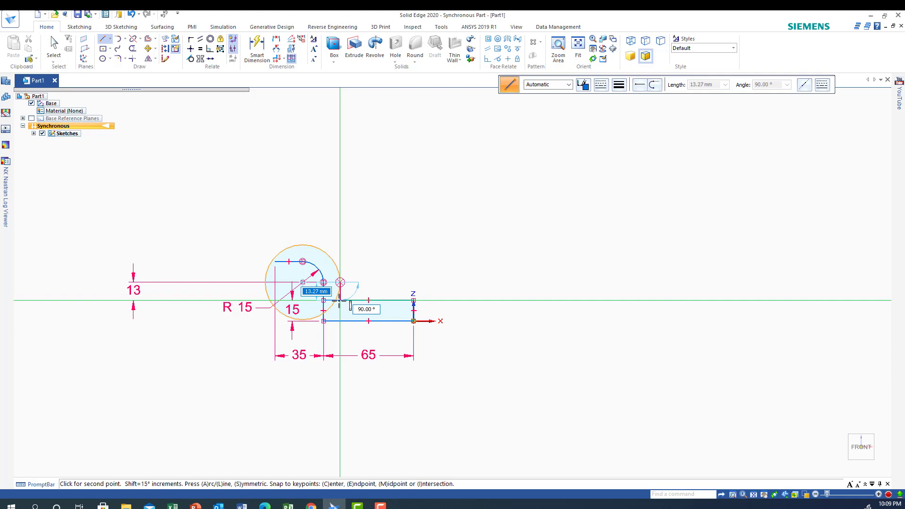
{"action": "left_click", "coordinate": [339, 300]}
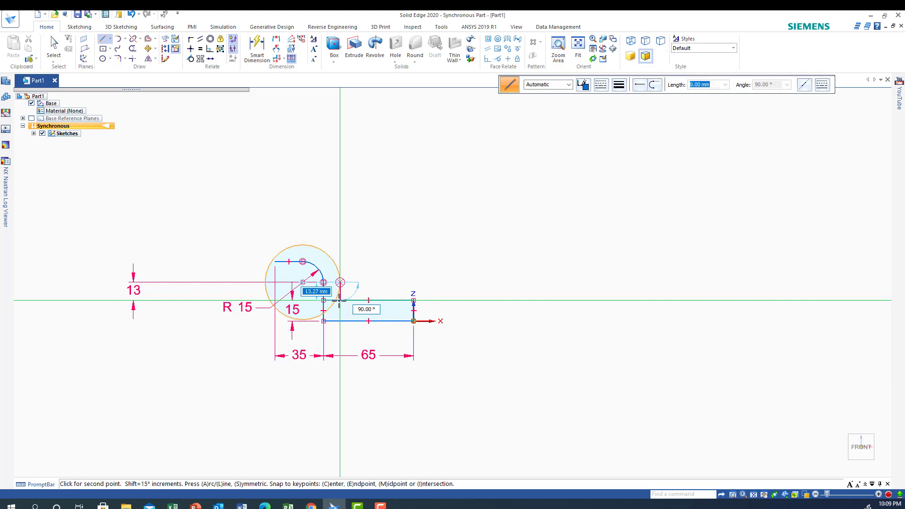
{"action": "right_click", "coordinate": [217, 346]}
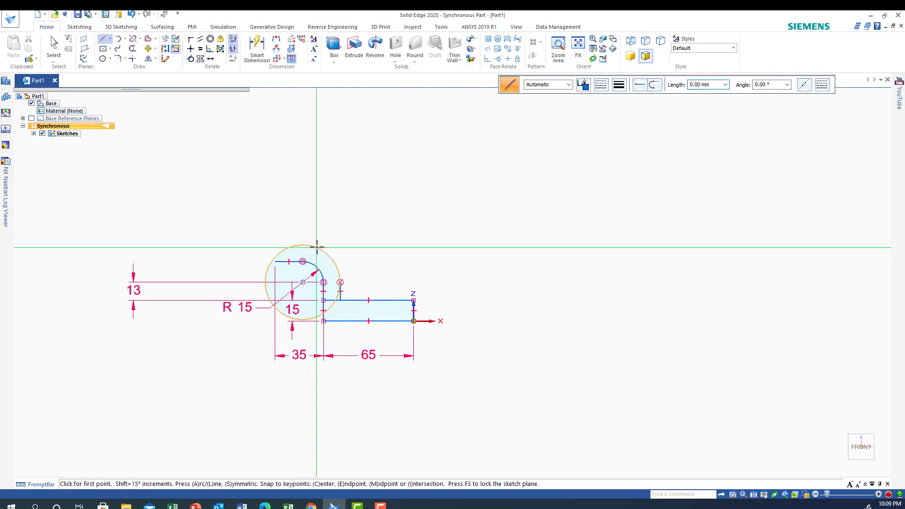
Draw a horizontal line about 19 mm leftward from the larger circle's top point and close the end with a 12 mm vertical line.
{"action": "left_click", "coordinate": [315, 246]}
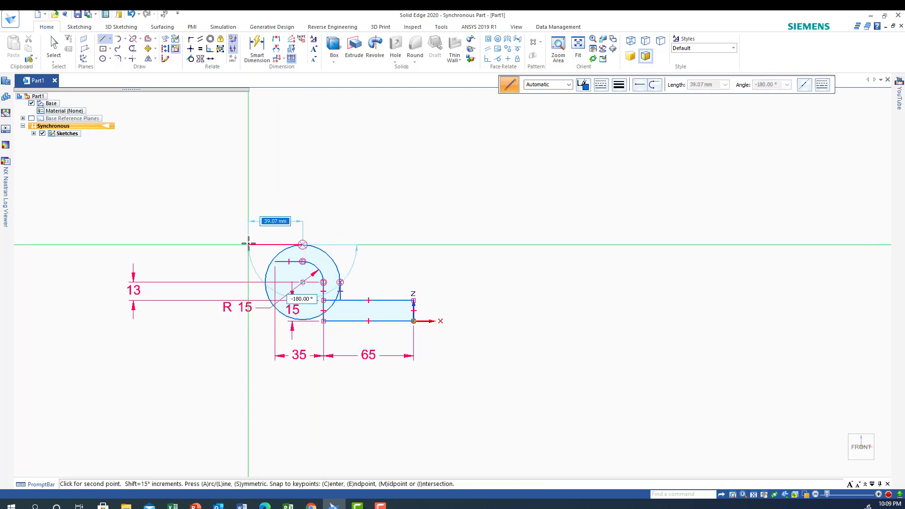
{"action": "left_click", "coordinate": [275, 245]}
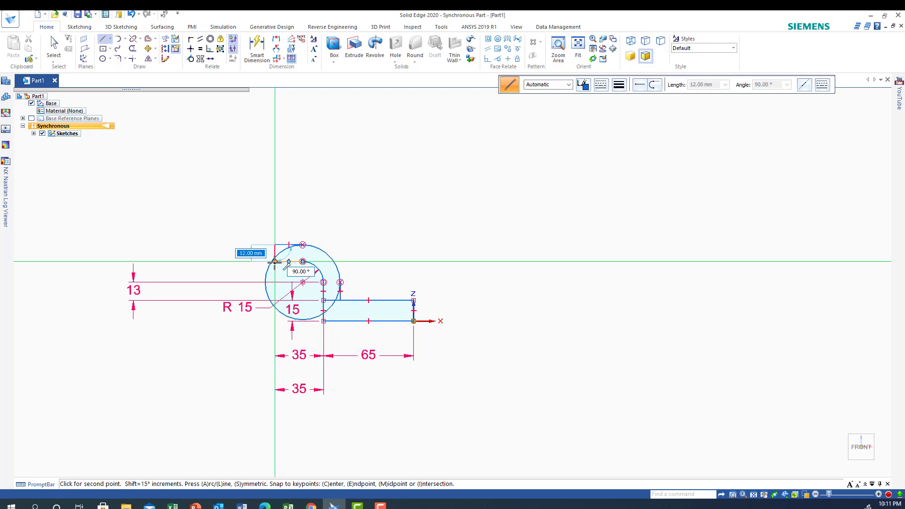
{"action": "left_click", "coordinate": [275, 262]}
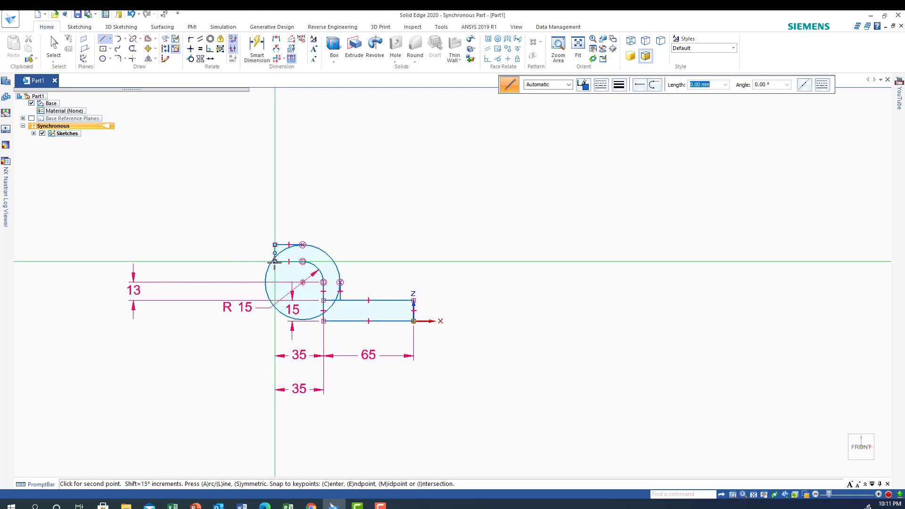
{"action": "right_click", "coordinate": [197, 239]}
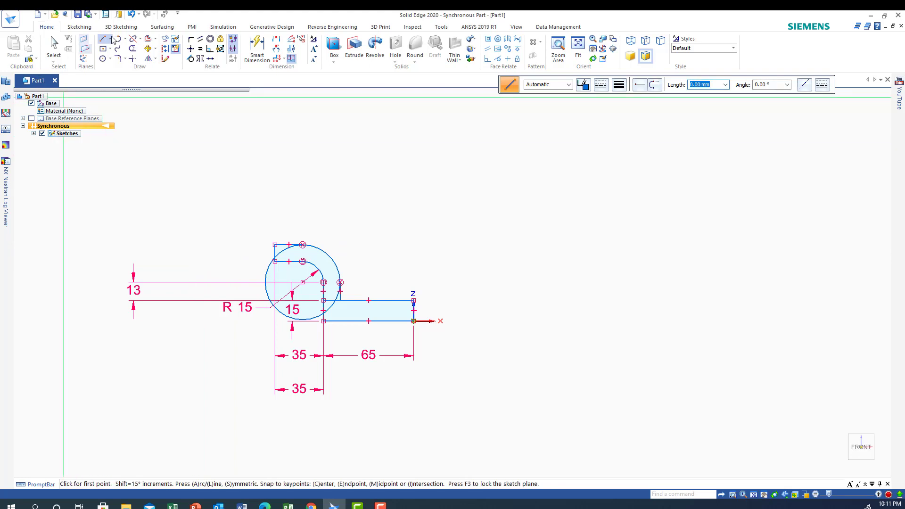
{"action": "key", "text": "Escape"}
Trim the 27 mm radius circle to its upper-right quarter arc, including the leftover segment beside the short vertical line.
{"action": "key", "text": "t"}
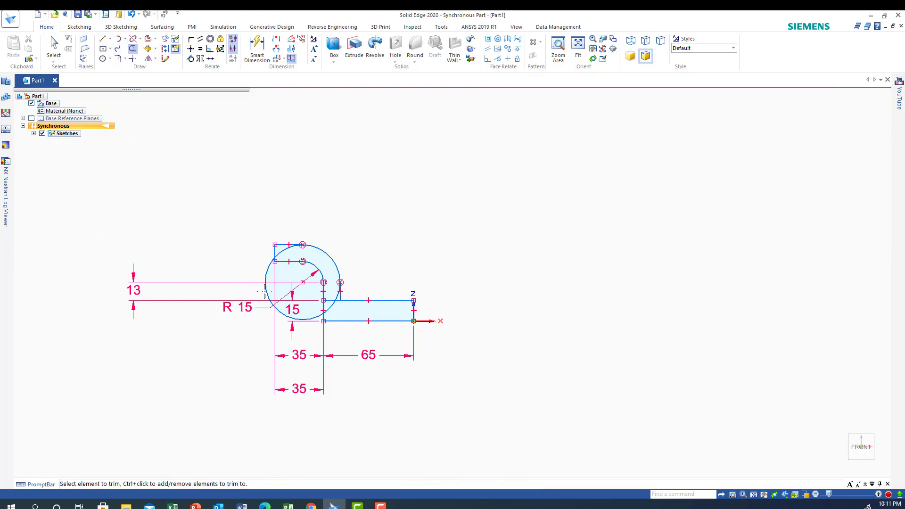
{"action": "left_click_drag", "start_coordinate": [265, 293], "coordinate": [263, 288]}
{"action": "left_click", "coordinate": [282, 250]}
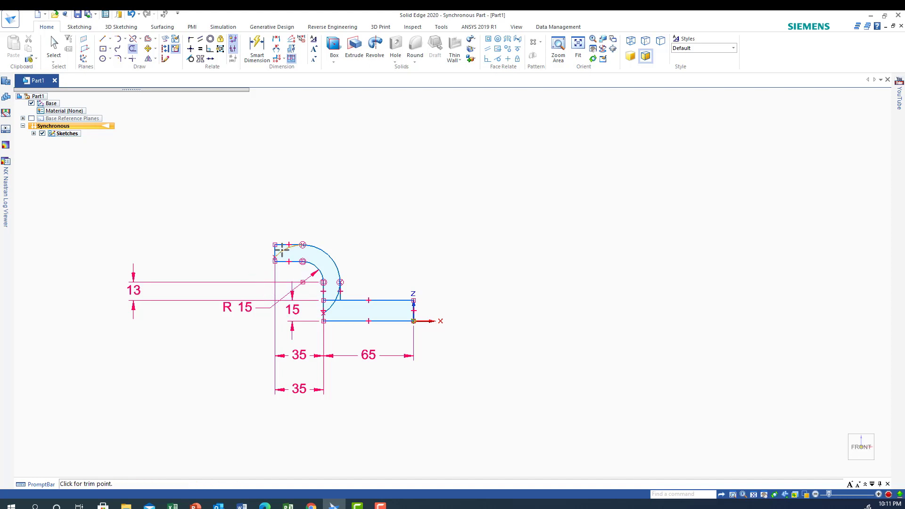
{"action": "left_click", "coordinate": [282, 250]}
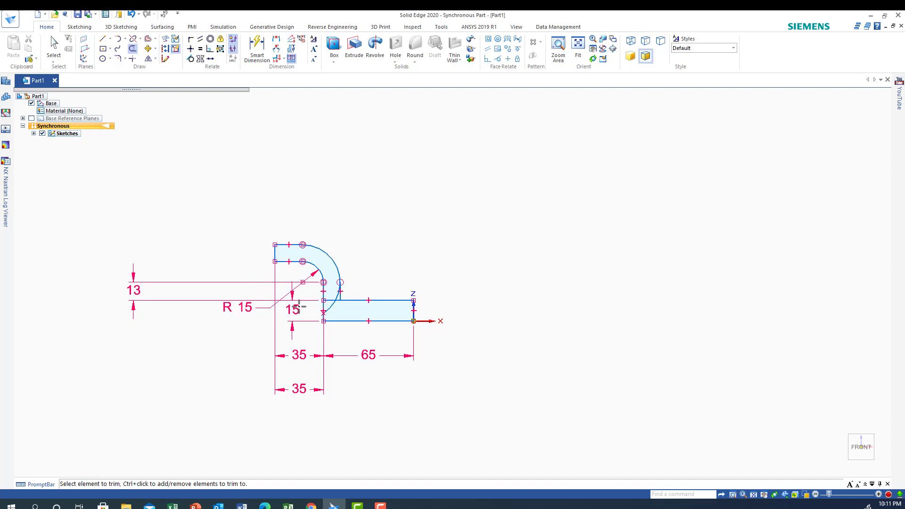
{"action": "left_click", "coordinate": [329, 308]}
{"action": "left_click", "coordinate": [557, 46]}
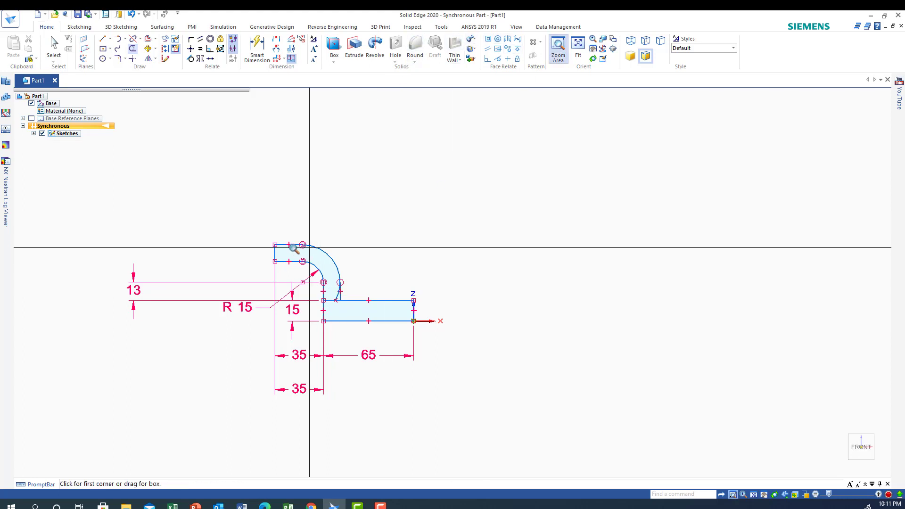
{"action": "left_click_drag", "start_coordinate": [242, 242], "coordinate": [380, 326]}
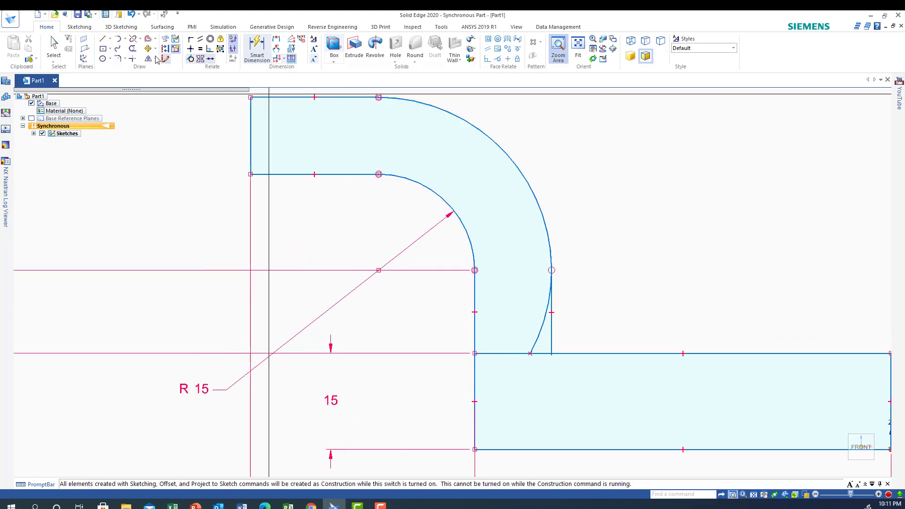
{"action": "left_click", "coordinate": [131, 50]}
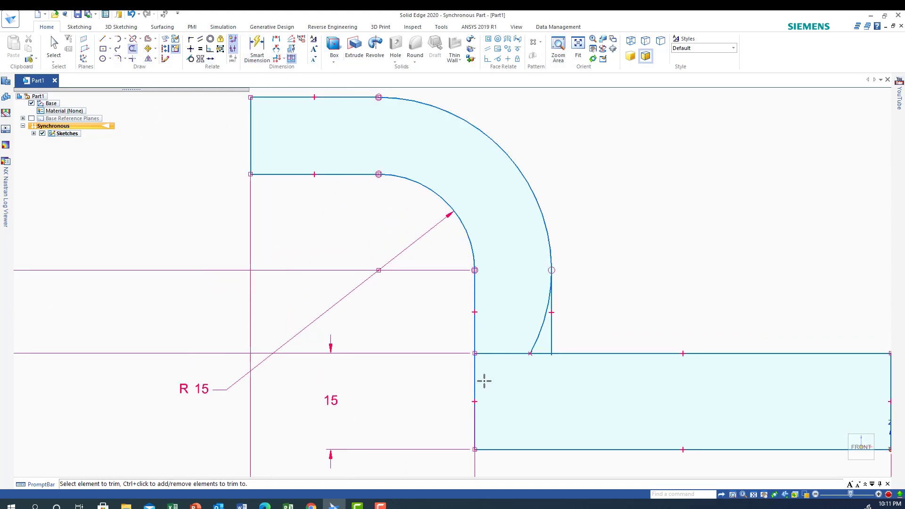
{"action": "left_click", "coordinate": [538, 336]}
{"action": "scroll", "coordinate": [446, 425], "scroll_direction": "down", "scroll_amount": 4}
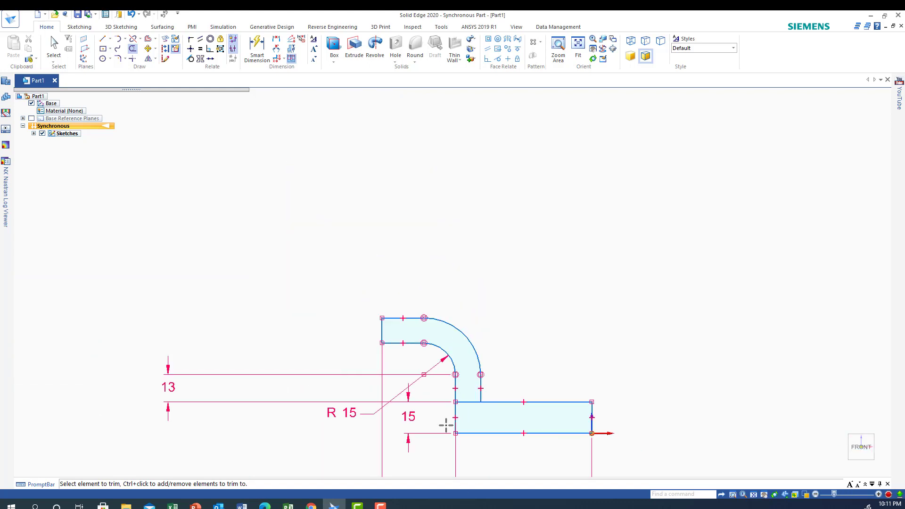
Extrude the rectangular region symmetrically about the sketch plane to a total depth of 100 mm.
{"action": "left_click", "coordinate": [846, 467]}
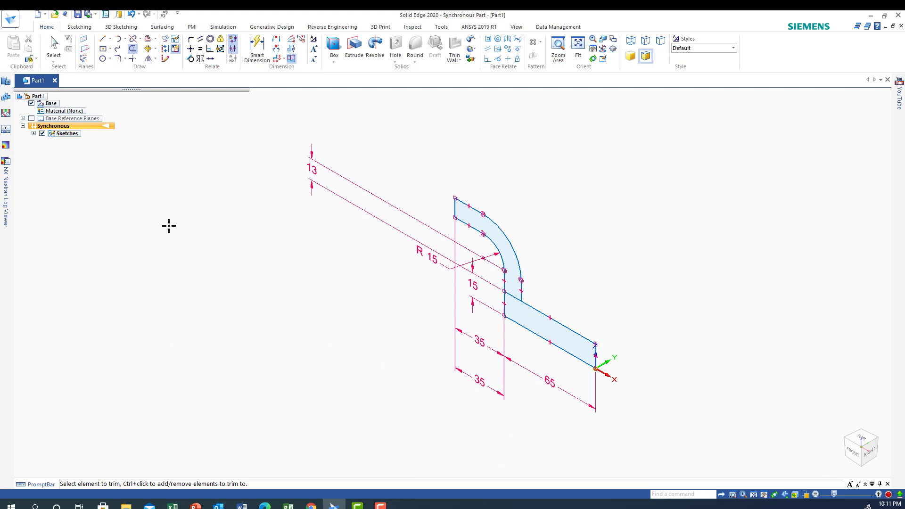
{"action": "left_click", "coordinate": [354, 50]}
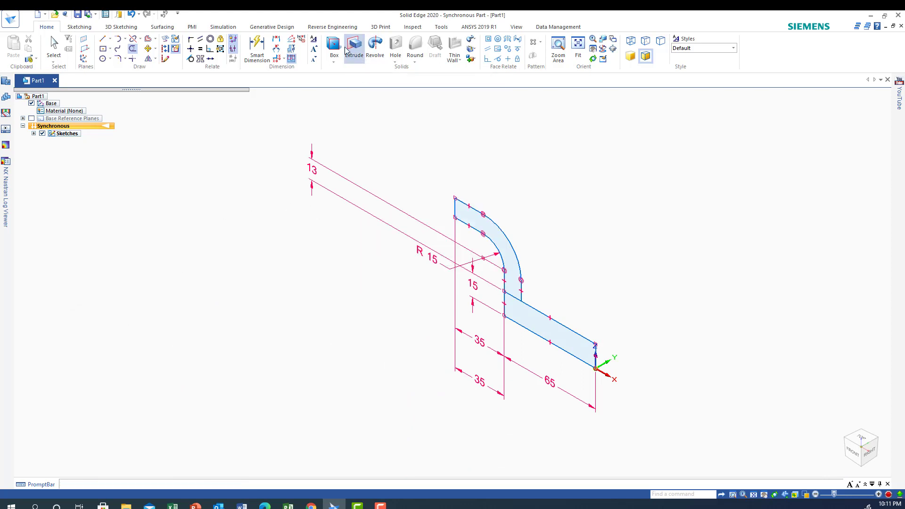
{"action": "left_click", "coordinate": [530, 325]}
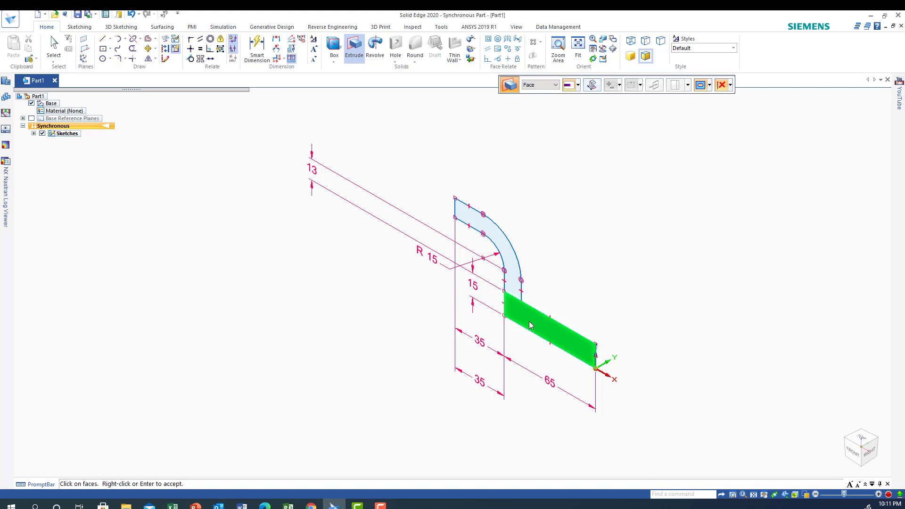
{"action": "left_click", "coordinate": [592, 86]}
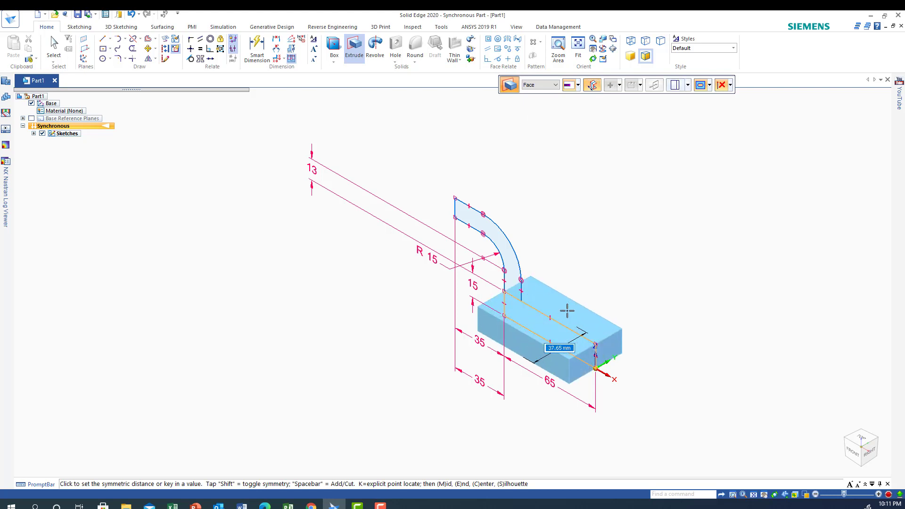
{"action": "type", "text": "100"}
{"action": "key", "text": "Return"}
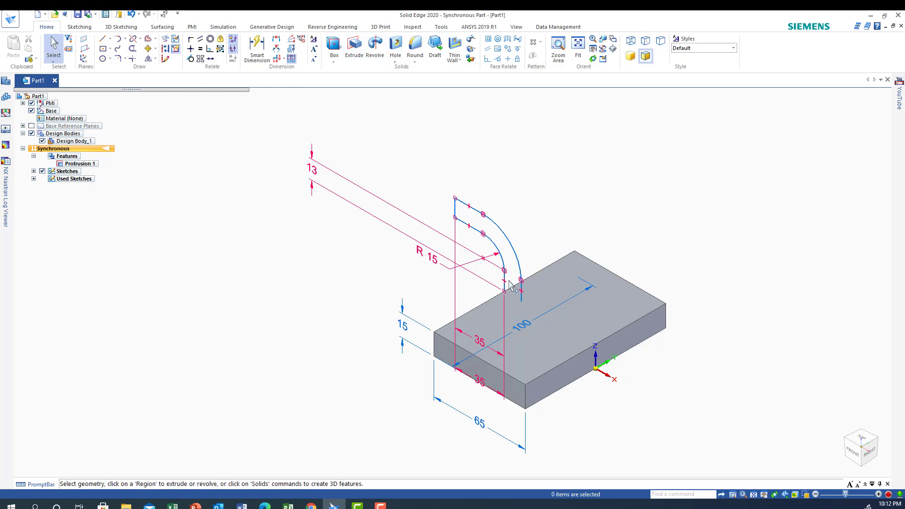
Close the curved profile's open lower end with a 12 mm line between its two vertical lines.
{"action": "left_click", "coordinate": [102, 38]}
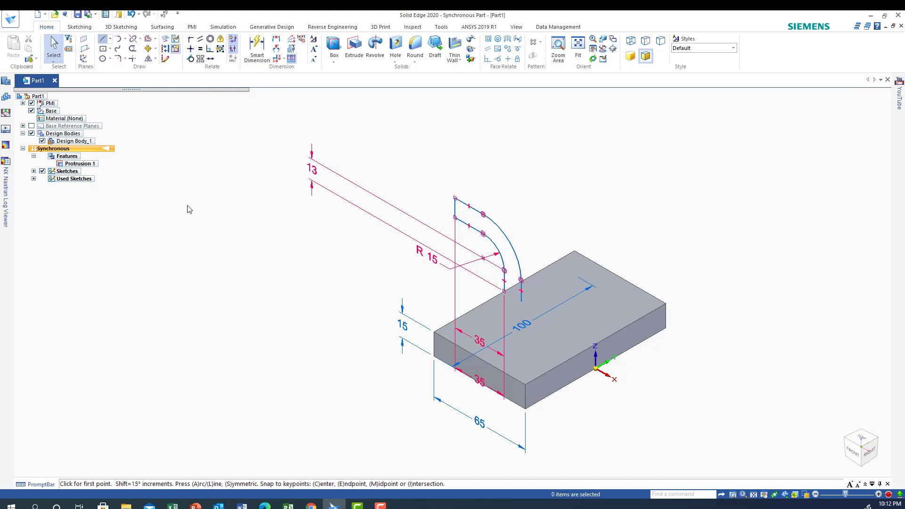
{"action": "left_click", "coordinate": [520, 291]}
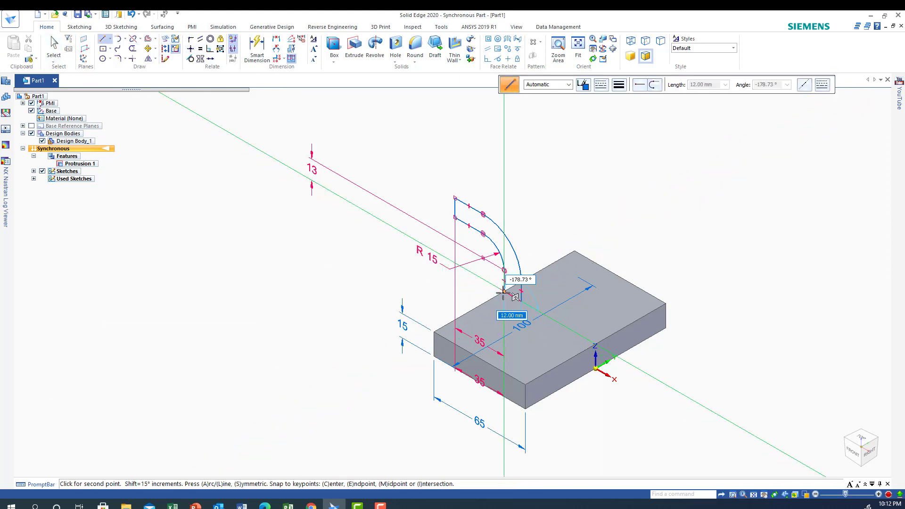
{"action": "left_click", "coordinate": [503, 292]}
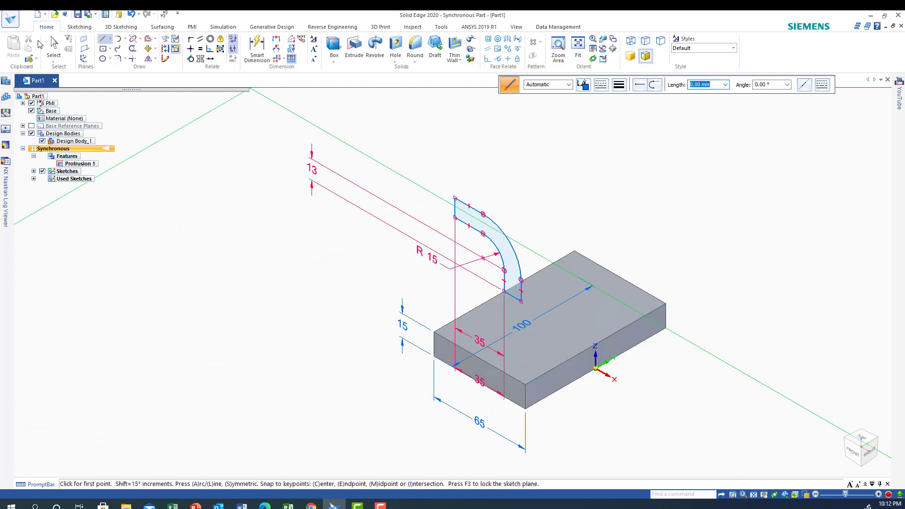
{"action": "left_click", "coordinate": [53, 45]}
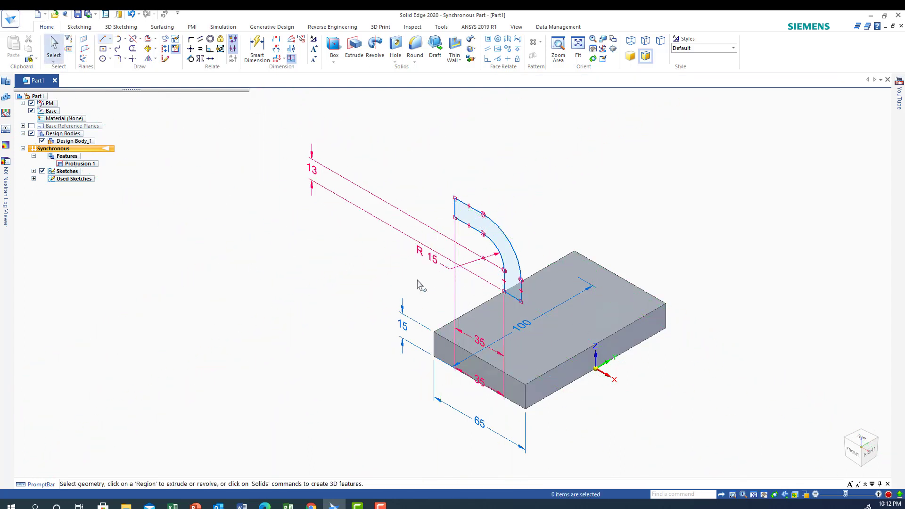
Try to extrude the closed curved region symmetrically to a total width of 40 mm.
{"action": "left_click", "coordinate": [510, 264]}
{"action": "left_click", "coordinate": [511, 258]}
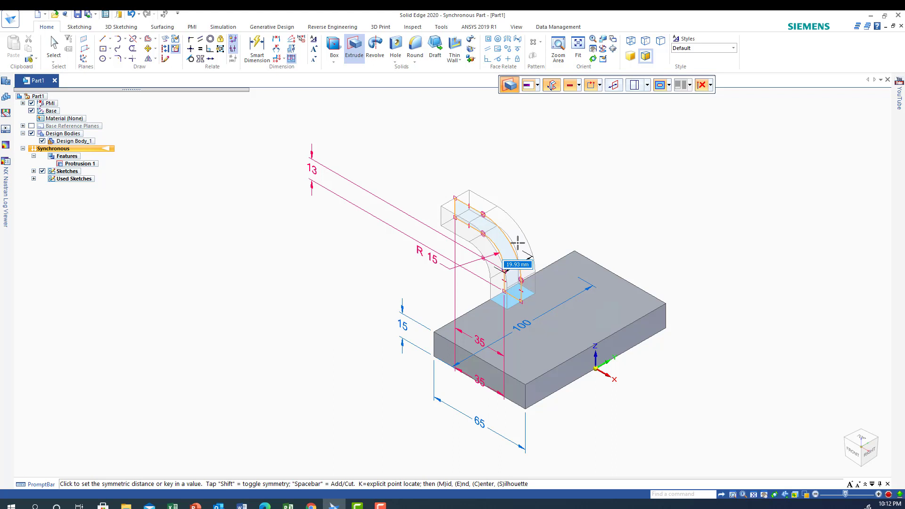
{"action": "type", "text": "40"}
{"action": "key", "text": "Return"}
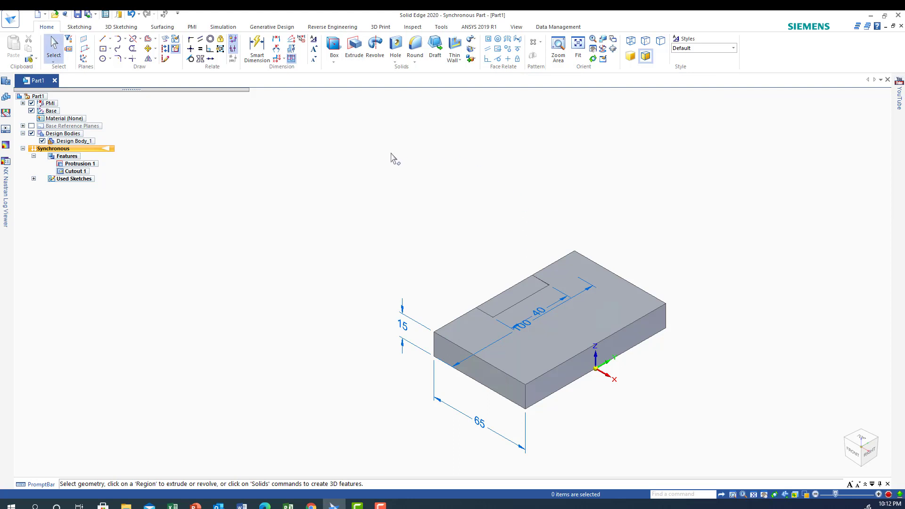
Undo the unintended cutout and extrude the closed curved region symmetrically as added material to a total width of 40 mm.
{"action": "left_click", "coordinate": [132, 14]}
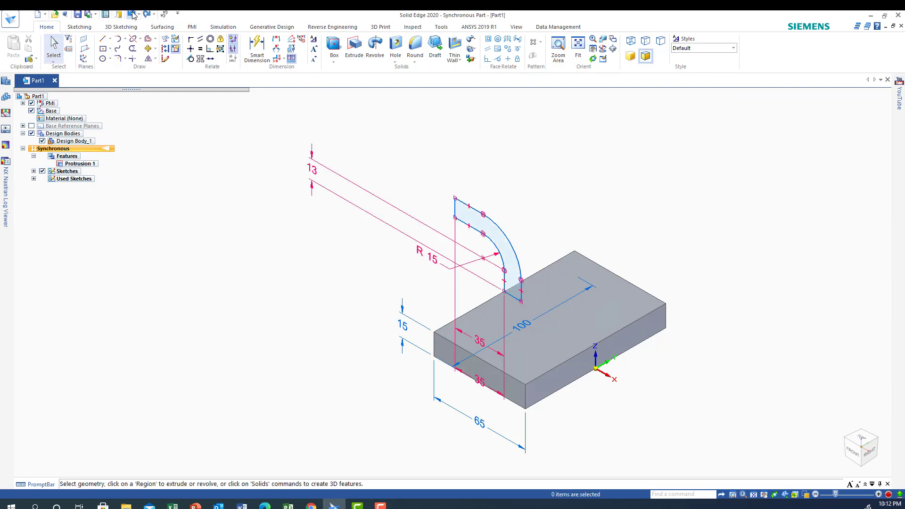
{"action": "left_click", "coordinate": [511, 261]}
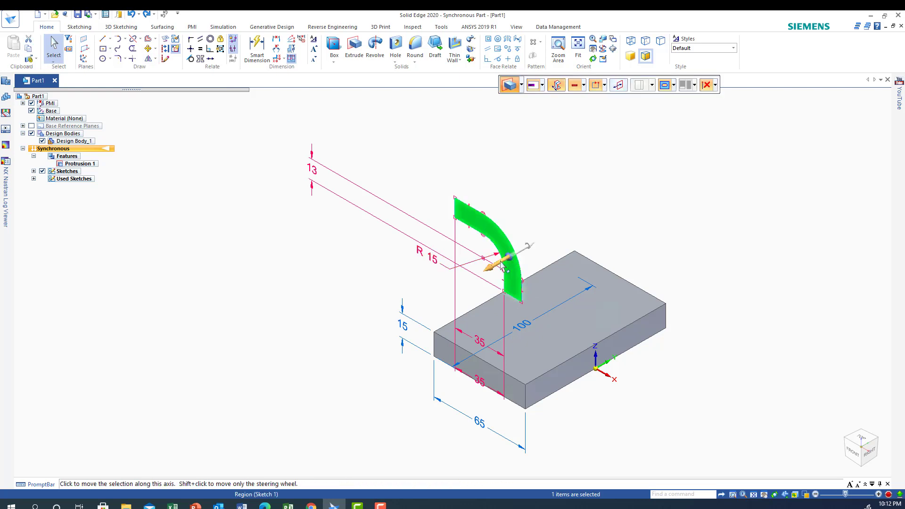
{"action": "left_click", "coordinate": [511, 259]}
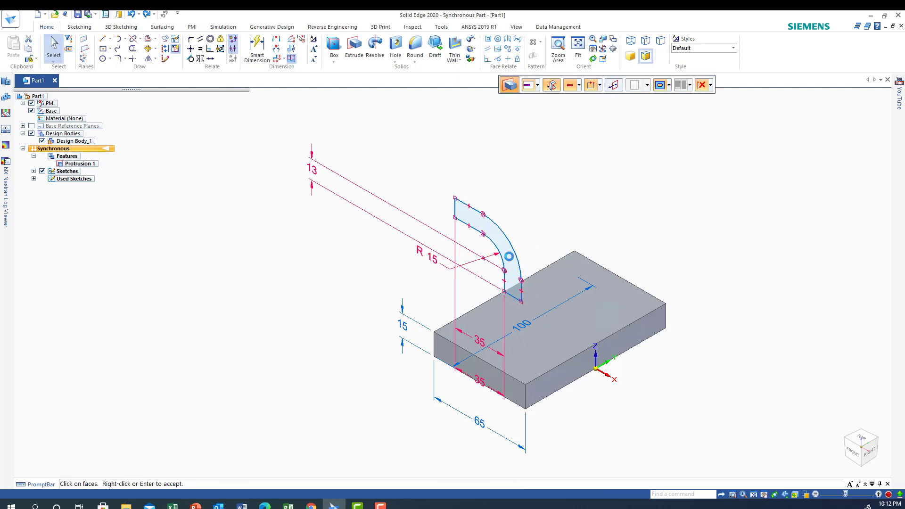
{"action": "left_click", "coordinate": [579, 85]}
{"action": "left_click", "coordinate": [584, 99]}
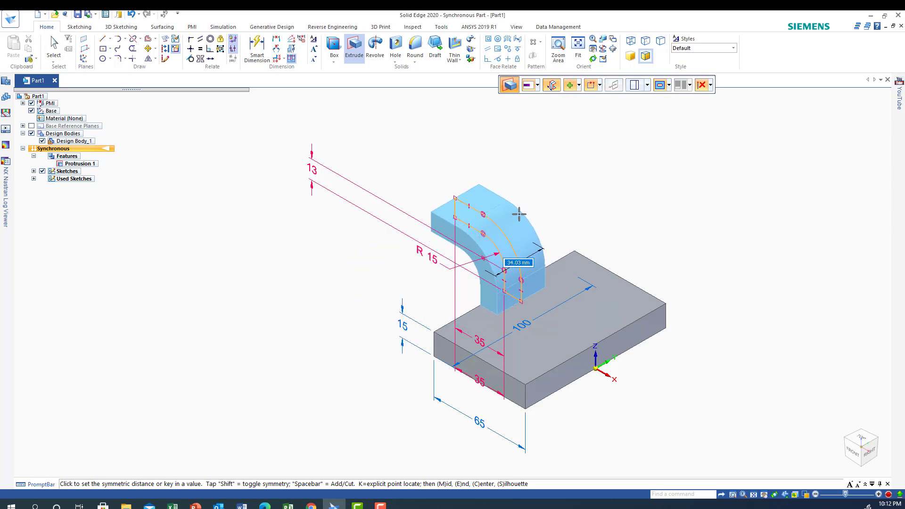
{"action": "type", "text": "4"}
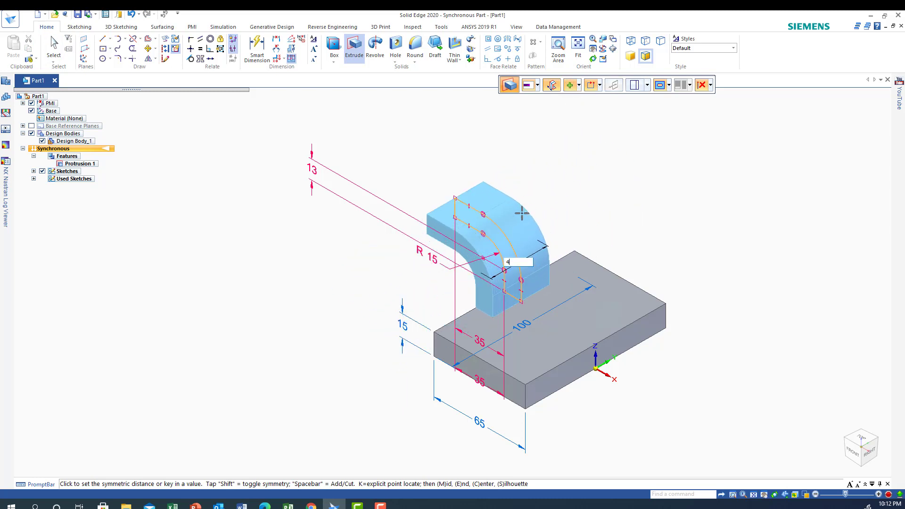
{"action": "key", "text": "Return"}
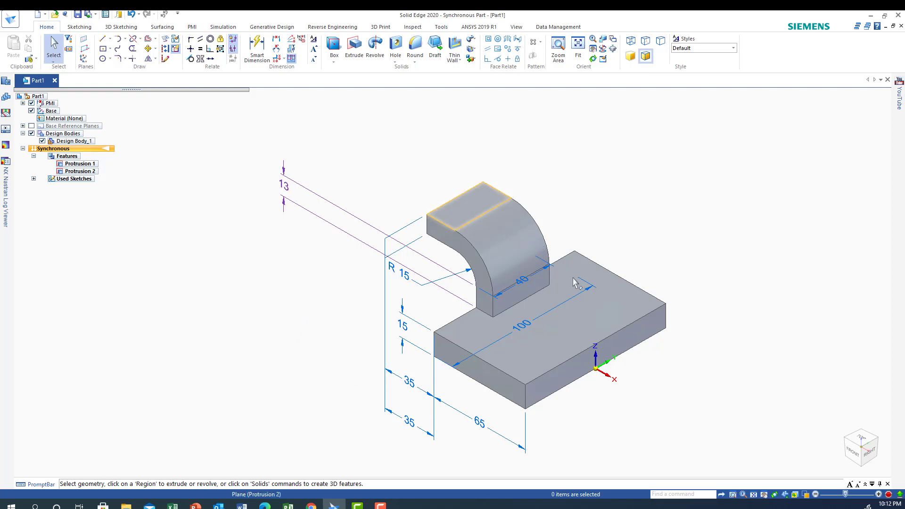
Dimension the length of the base's lower long edge on the side opposite the curved arm.
{"action": "left_click", "coordinate": [862, 440]}
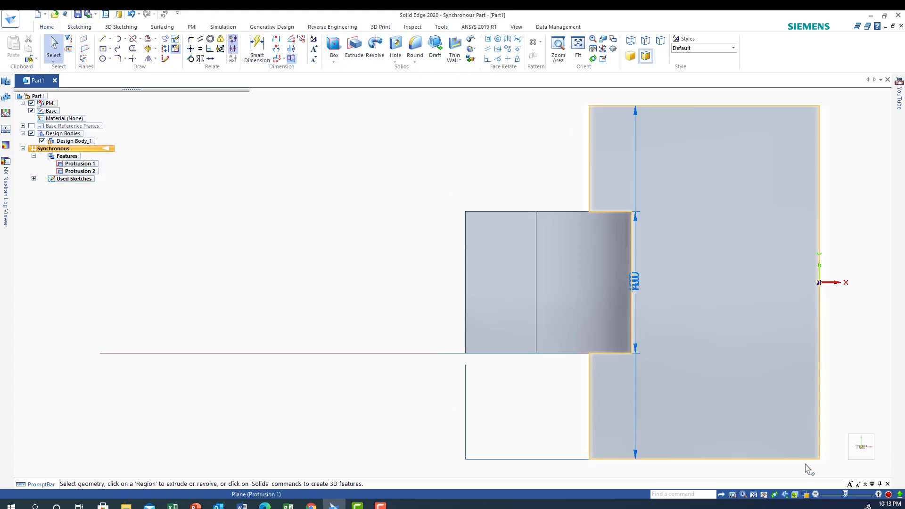
{"action": "left_click", "coordinate": [851, 470]}
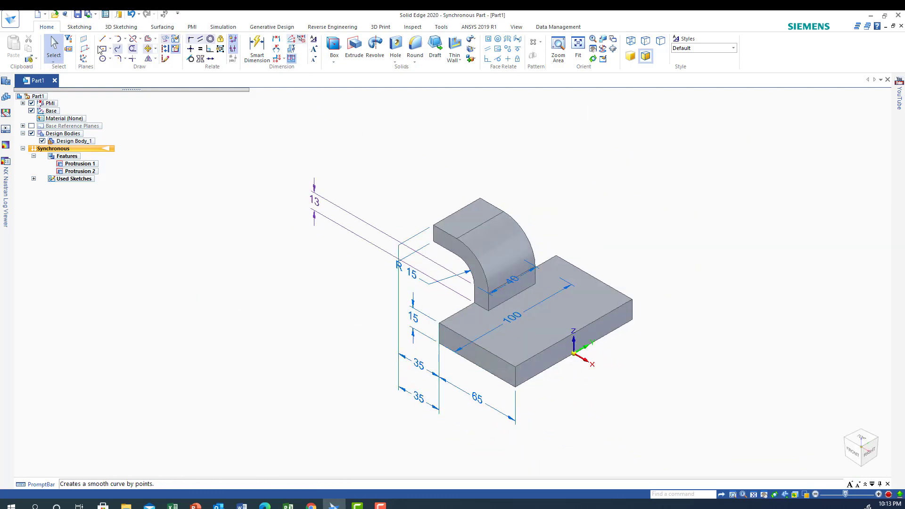
{"action": "left_click", "coordinate": [255, 43]}
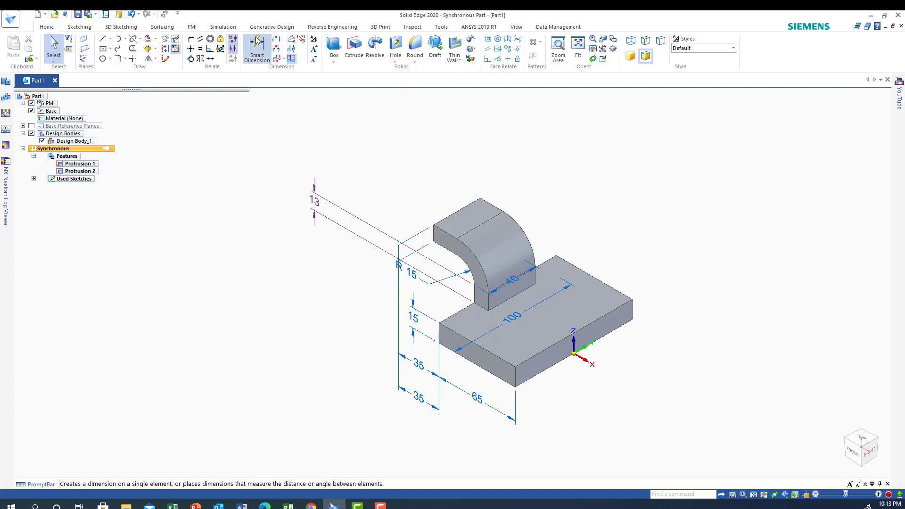
{"action": "left_click", "coordinate": [559, 362]}
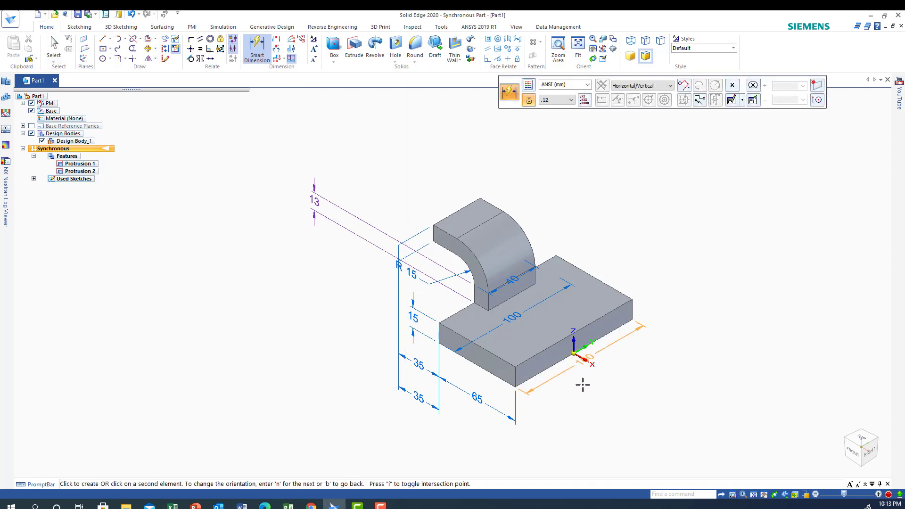
{"action": "left_click", "coordinate": [598, 400]}
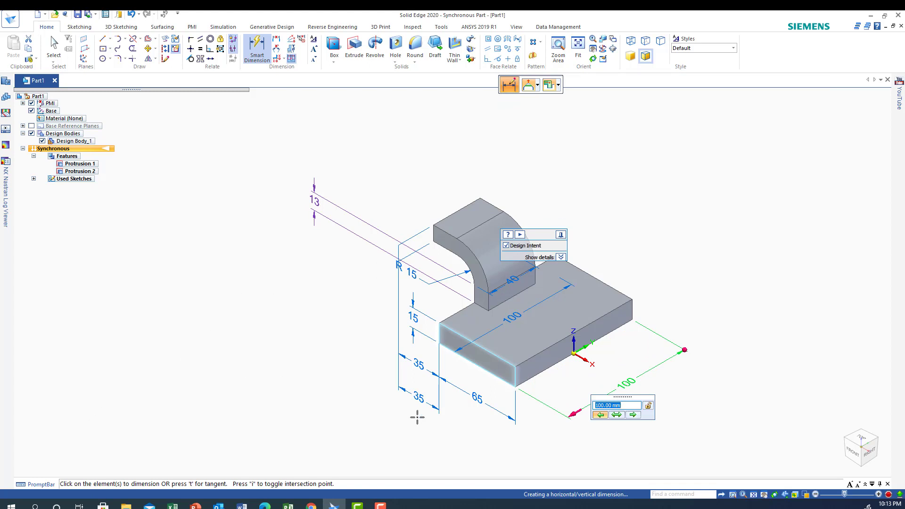
{"action": "left_click", "coordinate": [137, 365]}
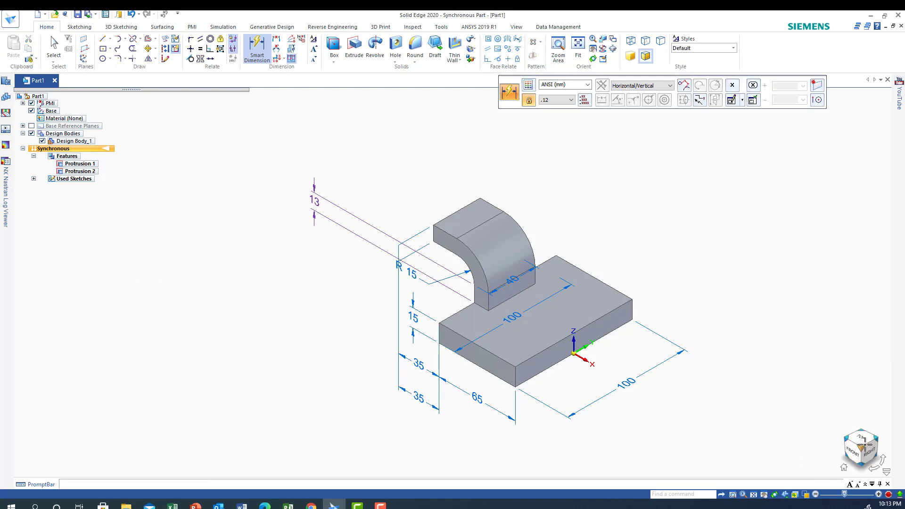
Draw four 10 mm diameter circles on the base's top face, one near each corner, aligned with each other in a rectangle.
{"action": "left_click", "coordinate": [862, 437]}
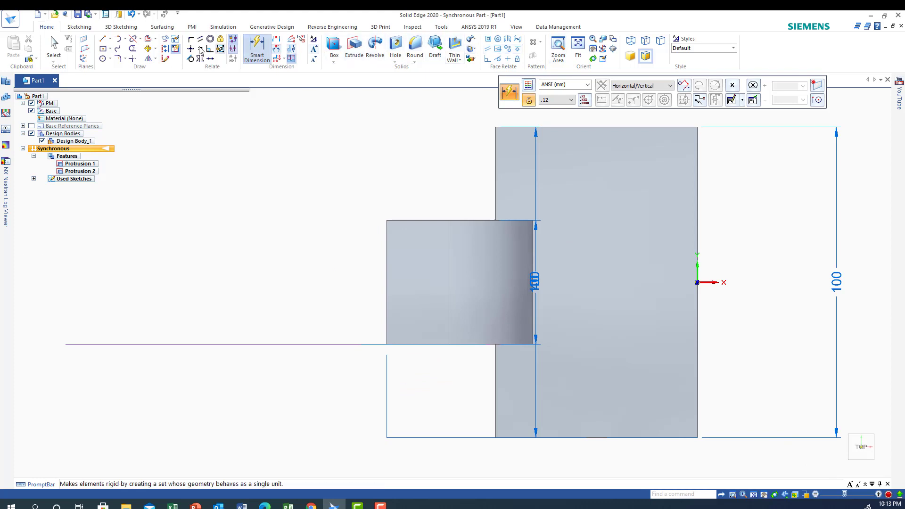
{"action": "left_click", "coordinate": [109, 59]}
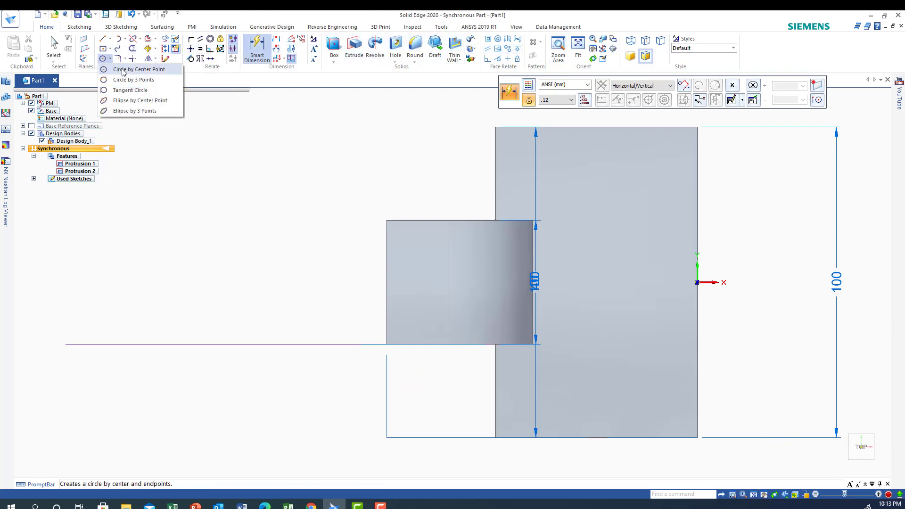
{"action": "left_click", "coordinate": [122, 70]}
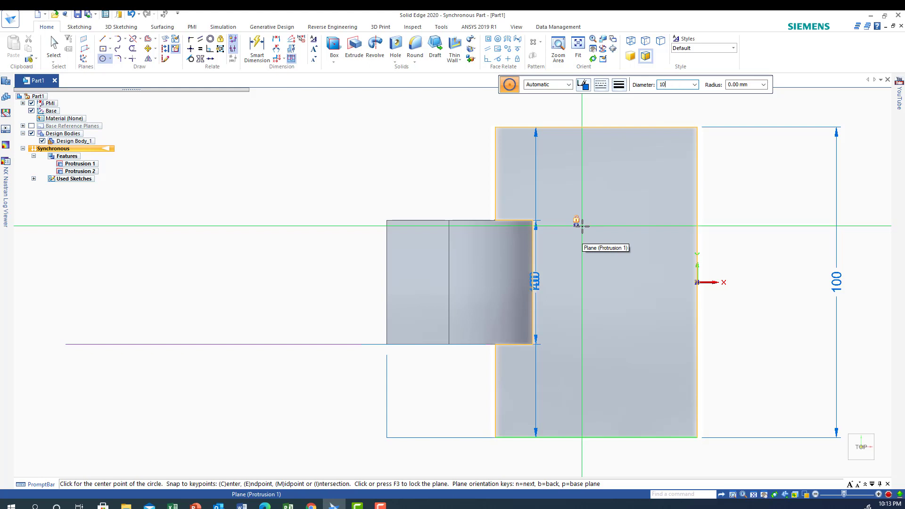
{"action": "key", "text": "Return"}
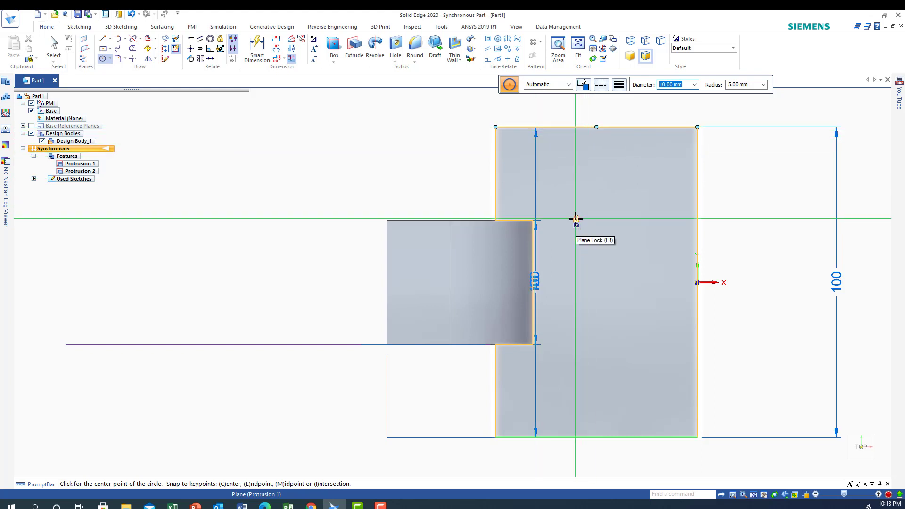
{"action": "left_click", "coordinate": [575, 219]}
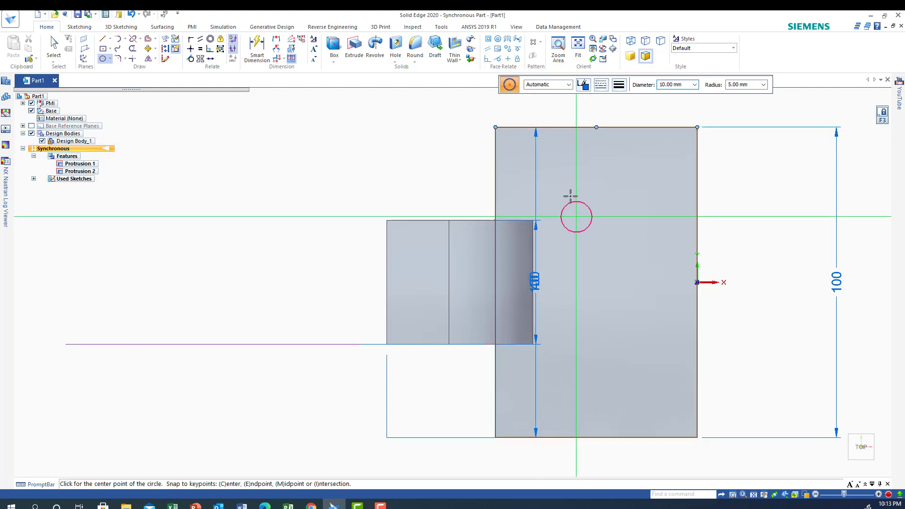
{"action": "left_click", "coordinate": [529, 157]}
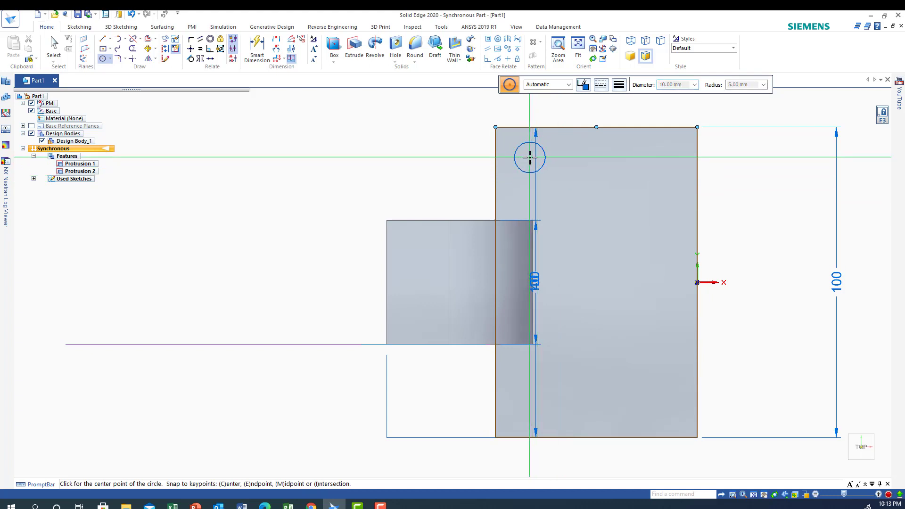
{"action": "left_click", "coordinate": [666, 155]}
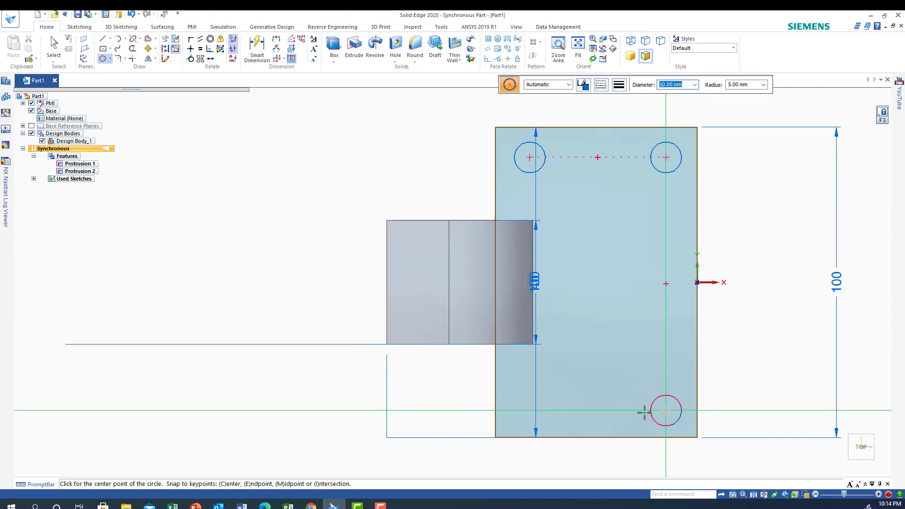
{"action": "left_click", "coordinate": [529, 410]}
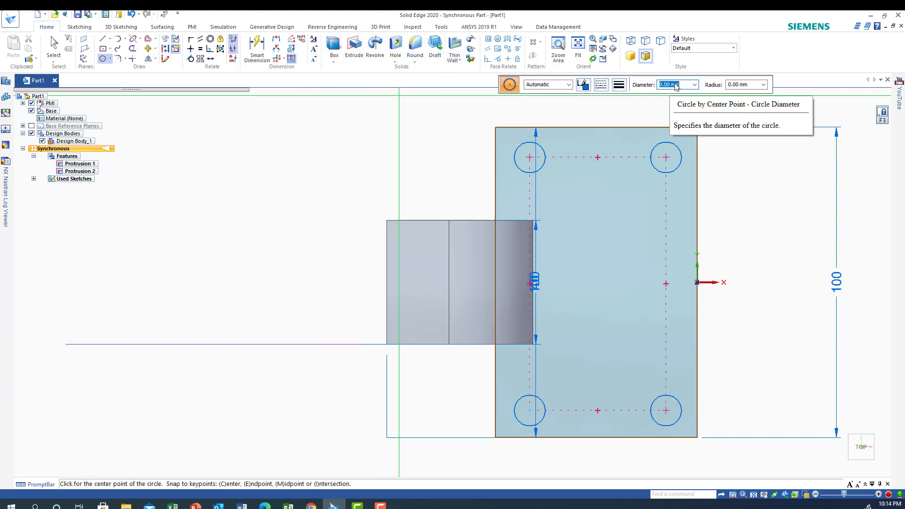
Draw a concentric 20 mm diameter circle around each of the four 10 mm circles.
{"action": "type", "text": "2"}
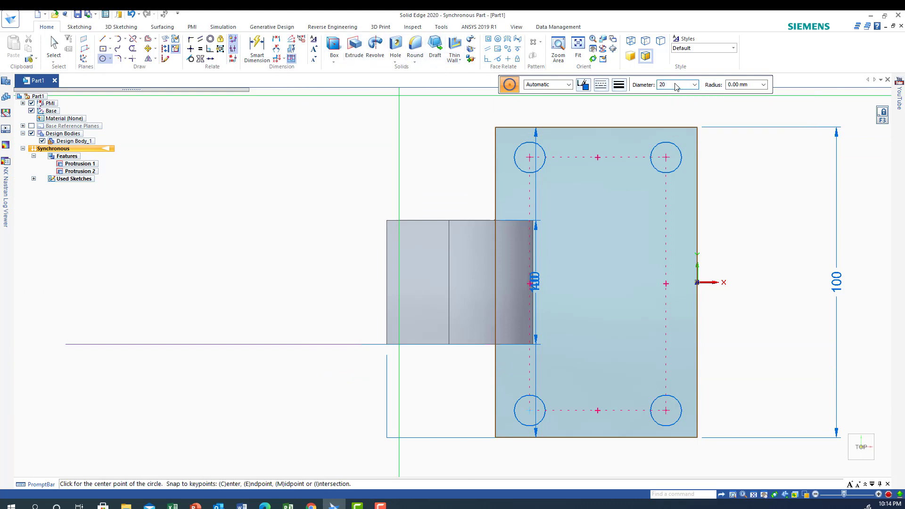
{"action": "type", "text": "0"}
{"action": "key", "text": "Return"}
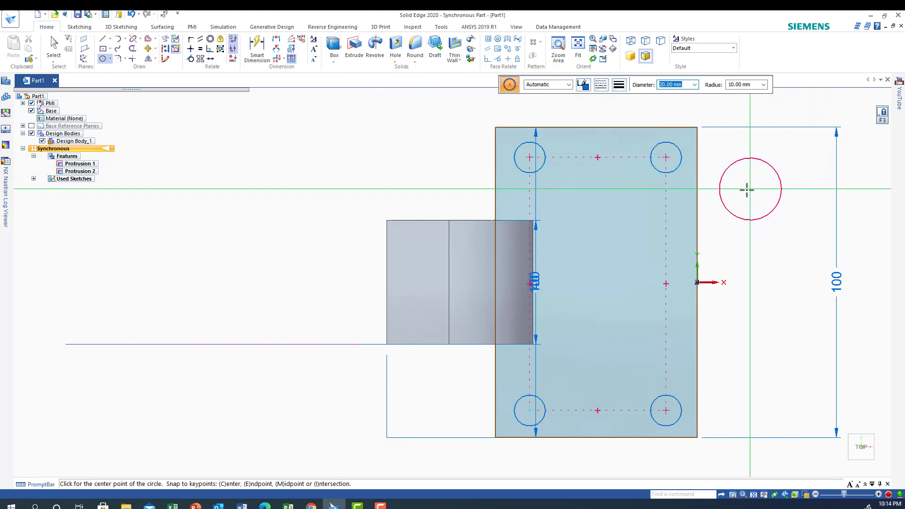
{"action": "left_click", "coordinate": [665, 157]}
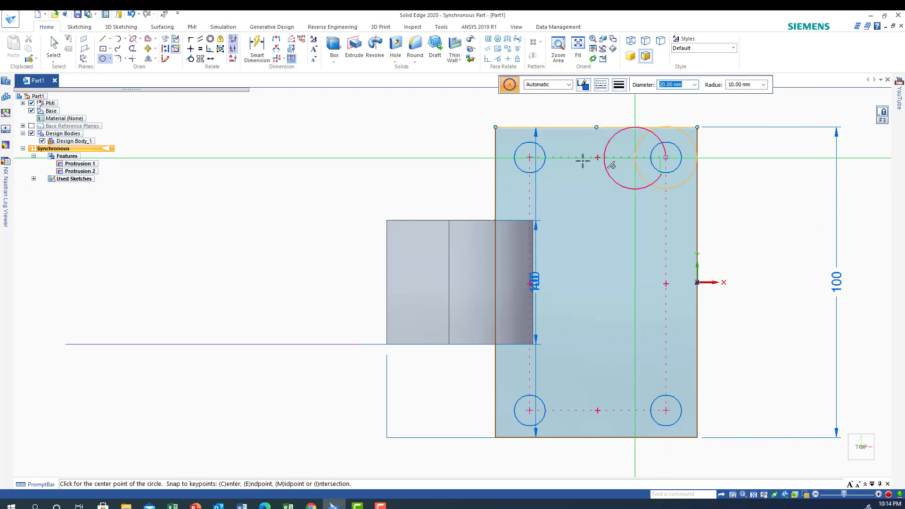
{"action": "left_click", "coordinate": [529, 158]}
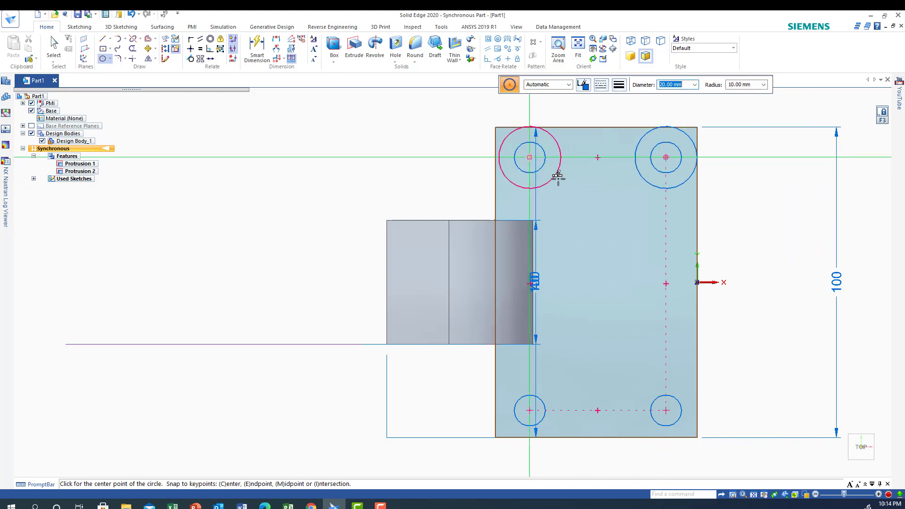
{"action": "left_click", "coordinate": [666, 410]}
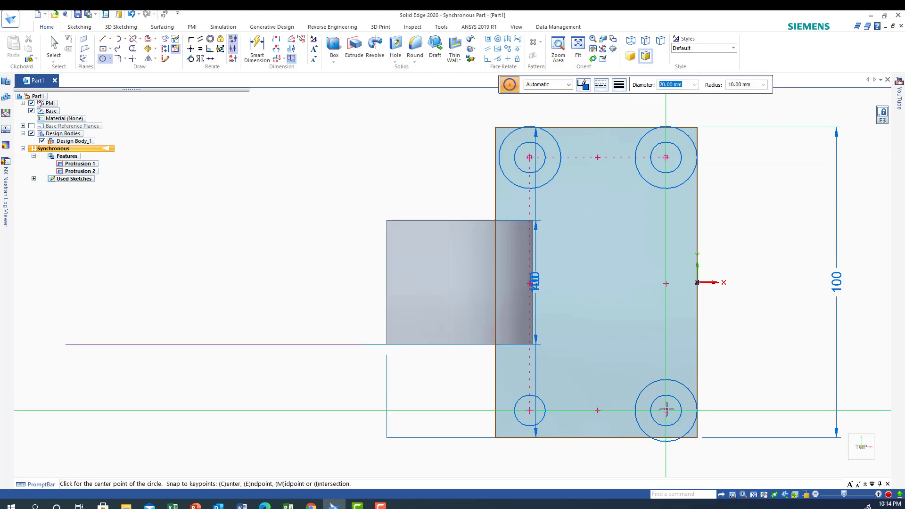
{"action": "left_click", "coordinate": [526, 409]}
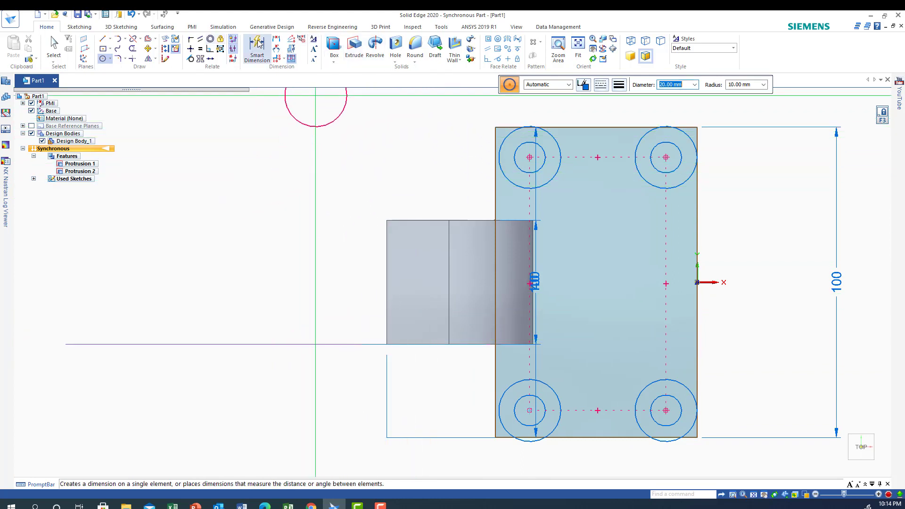
Dimension the vertical distance from the base's upper edge to the centre of the upper-right circles.
{"action": "left_click", "coordinate": [276, 42]}
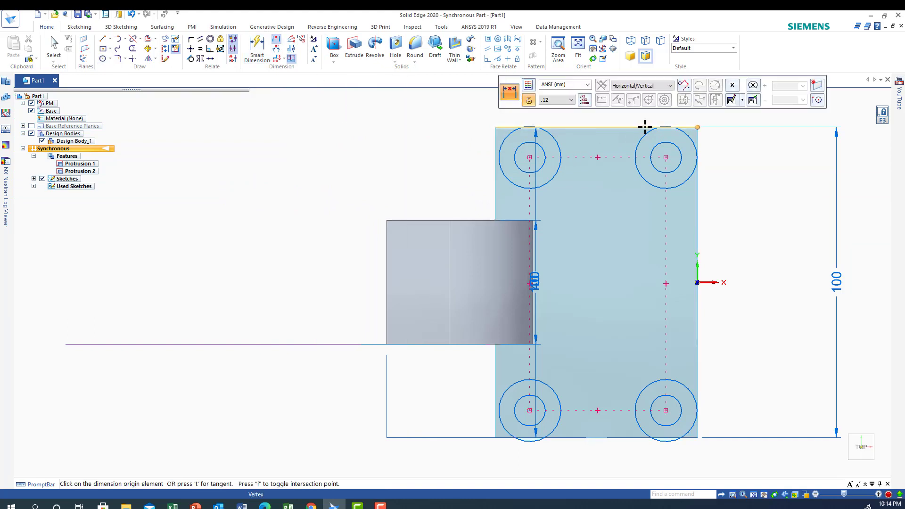
{"action": "left_click", "coordinate": [629, 127]}
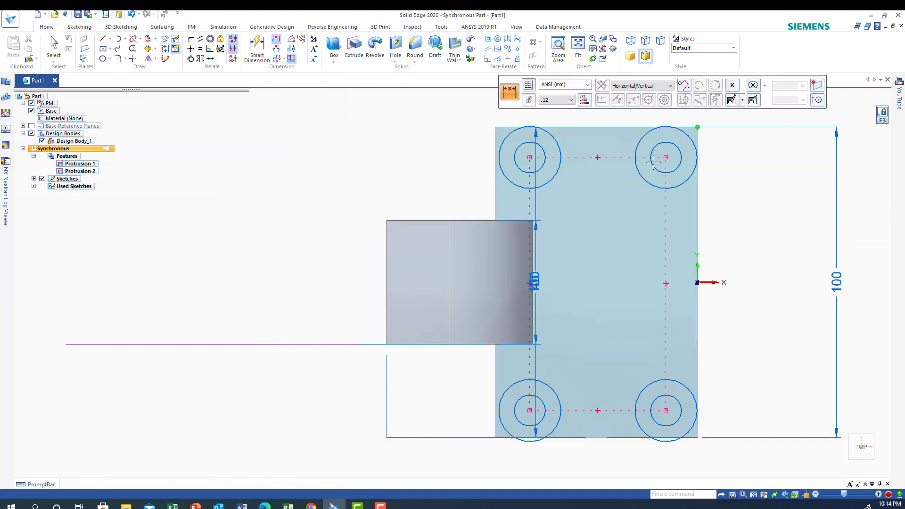
{"action": "left_click", "coordinate": [681, 157]}
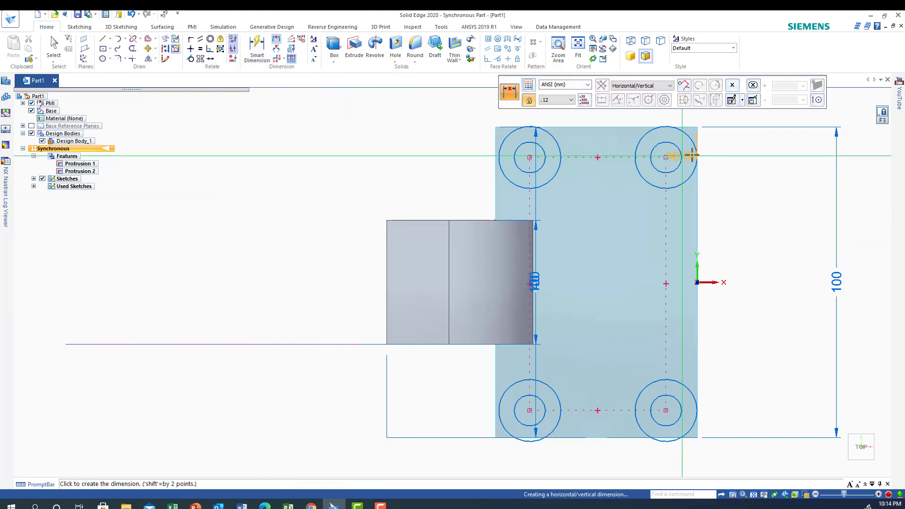
{"action": "left_click", "coordinate": [732, 156]}
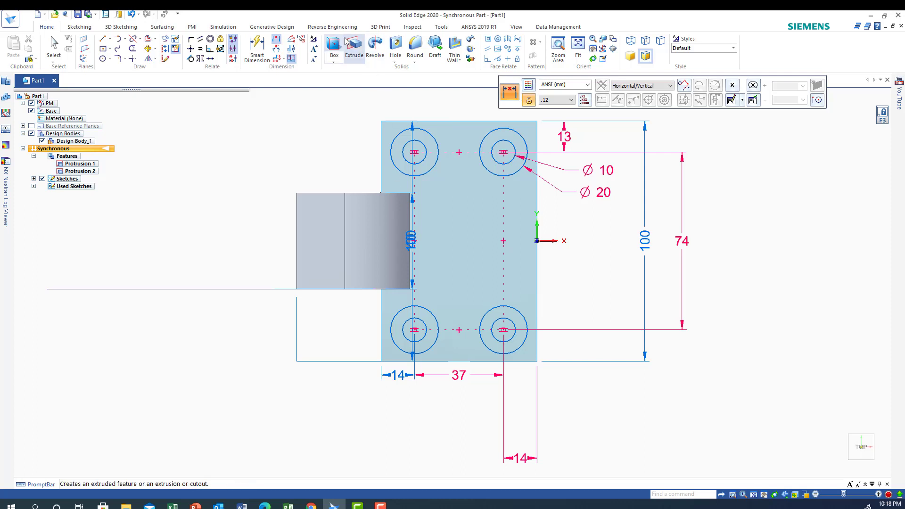
Dimension the vertical distance between the lower-right outer circle's centre and the base's lower edge.
{"action": "left_click", "coordinate": [278, 41]}
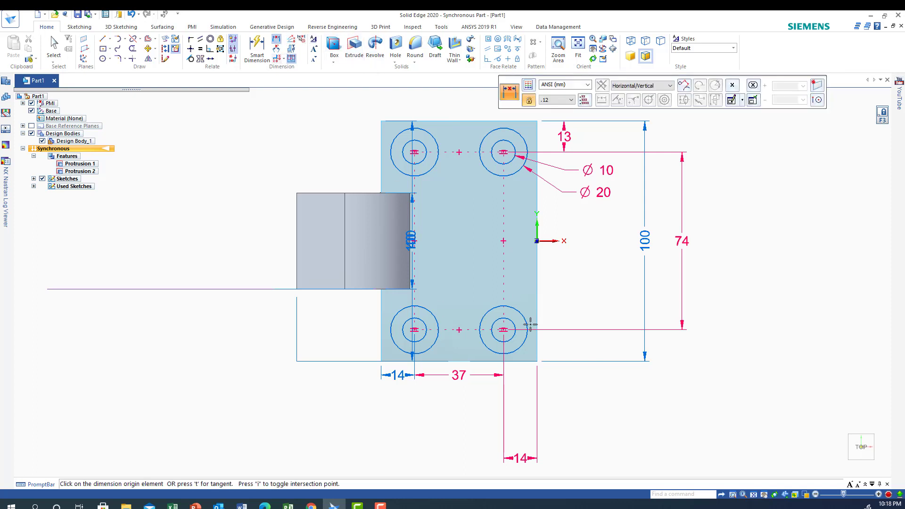
{"action": "left_click", "coordinate": [520, 347]}
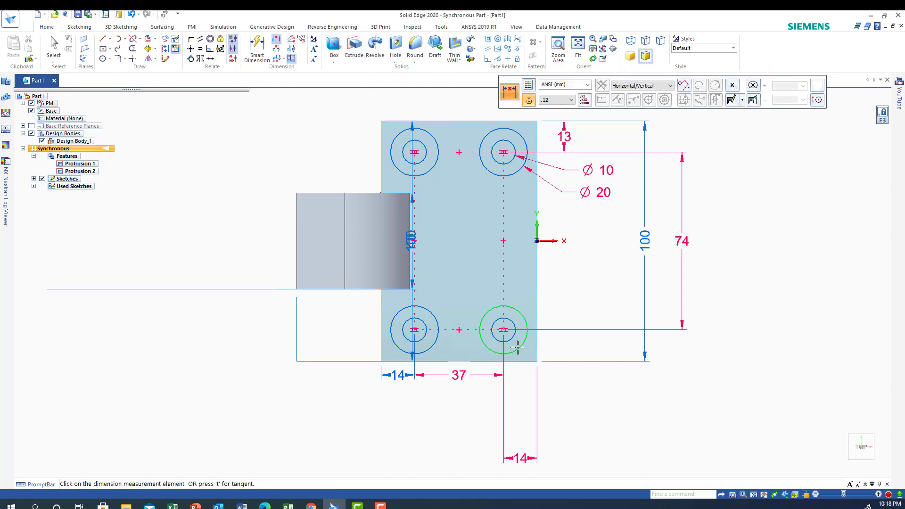
{"action": "left_click", "coordinate": [493, 361]}
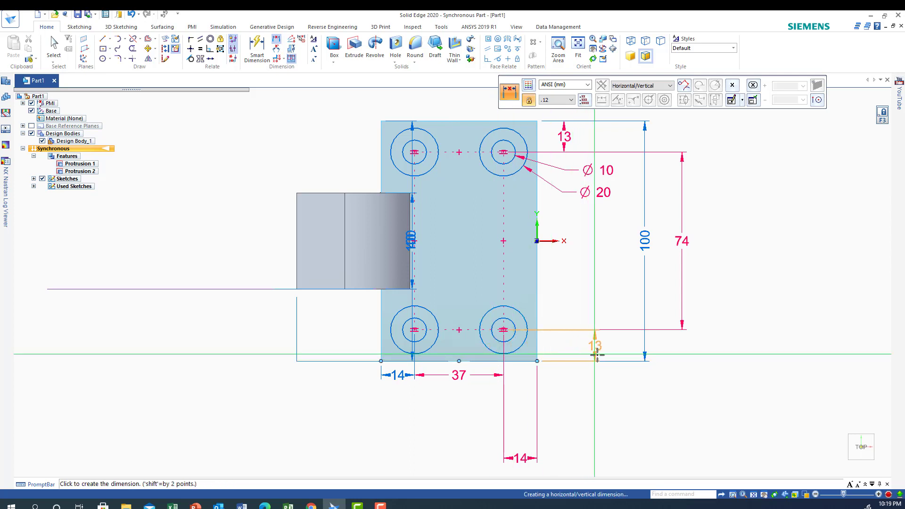
{"action": "left_click", "coordinate": [571, 347]}
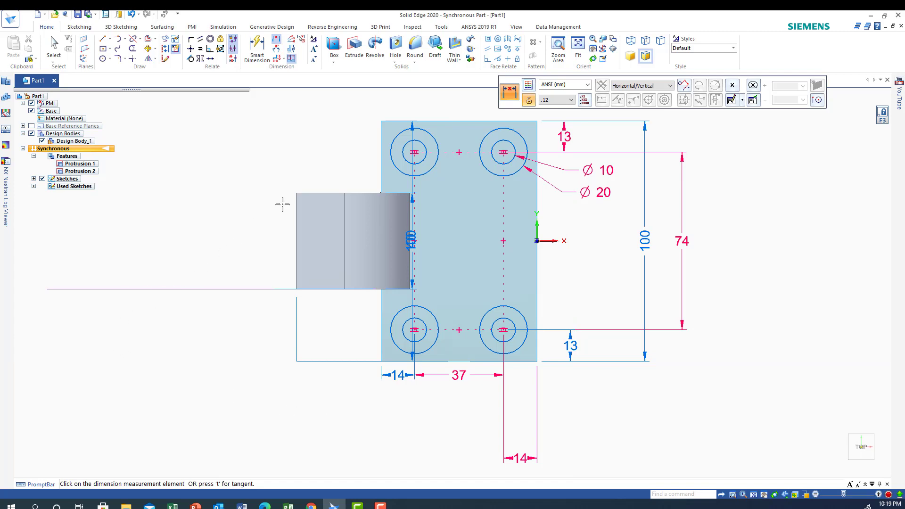
{"action": "left_click", "coordinate": [844, 467]}
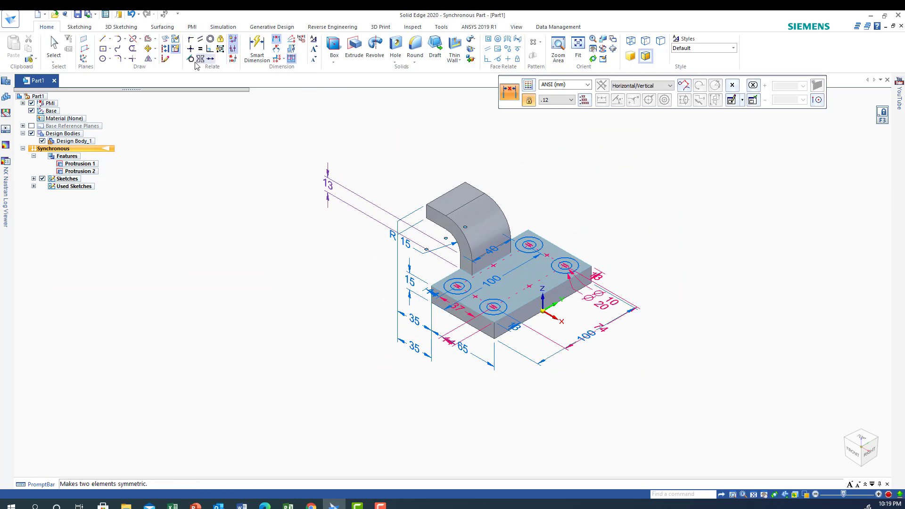
{"action": "left_click", "coordinate": [488, 312]}
{"action": "left_click", "coordinate": [485, 277]}
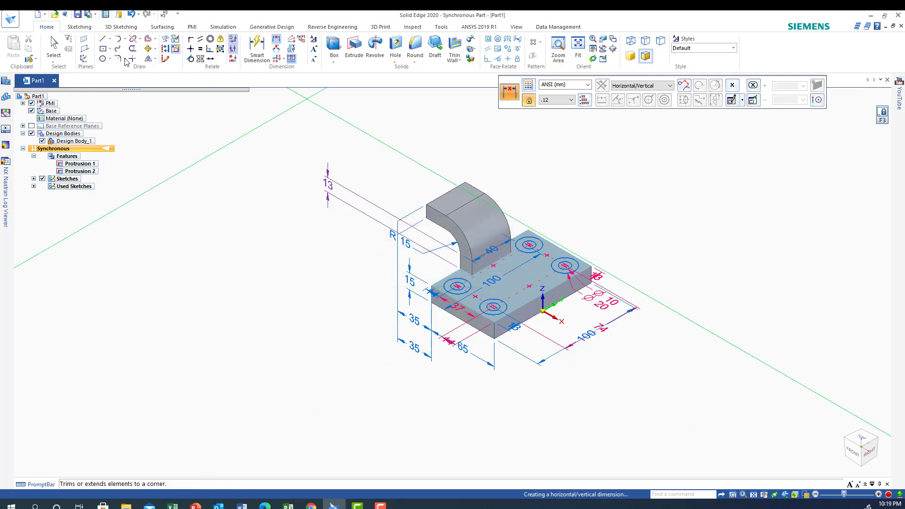
{"action": "left_click", "coordinate": [53, 47]}
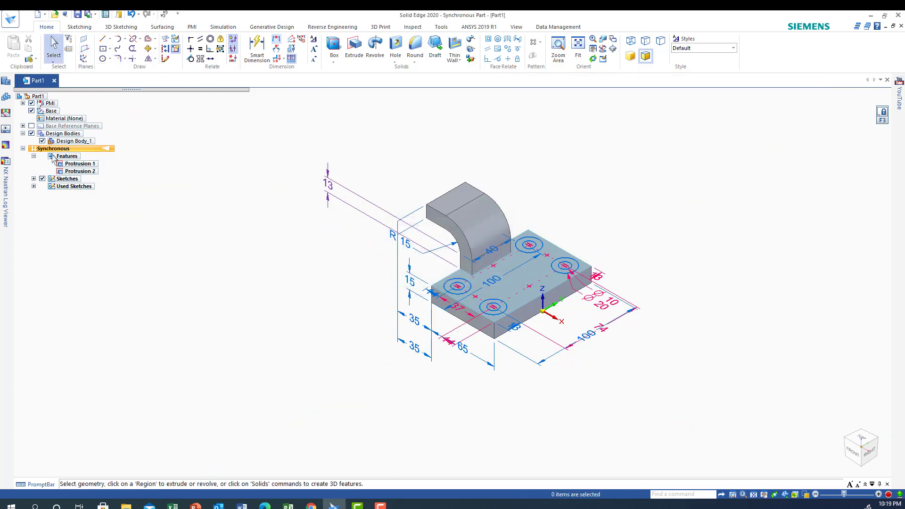
{"action": "left_click", "coordinate": [488, 313]}
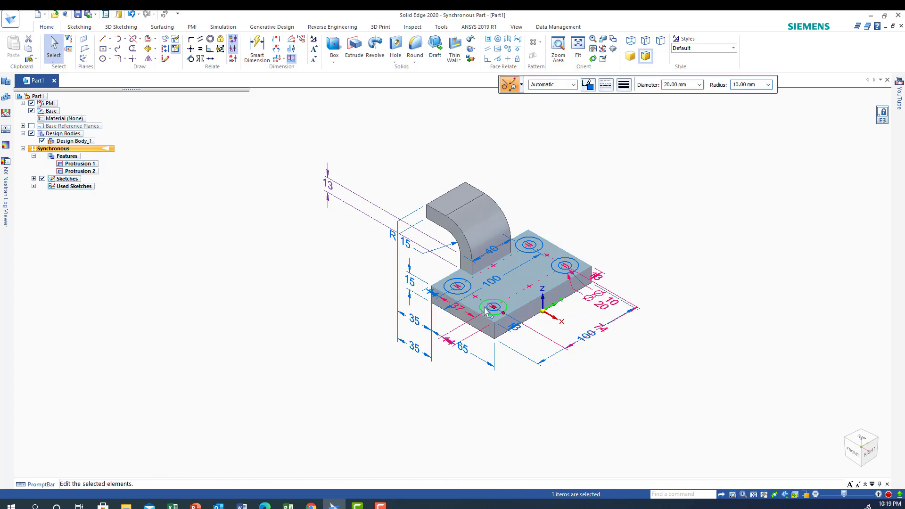
{"action": "right_click", "coordinate": [487, 312]}
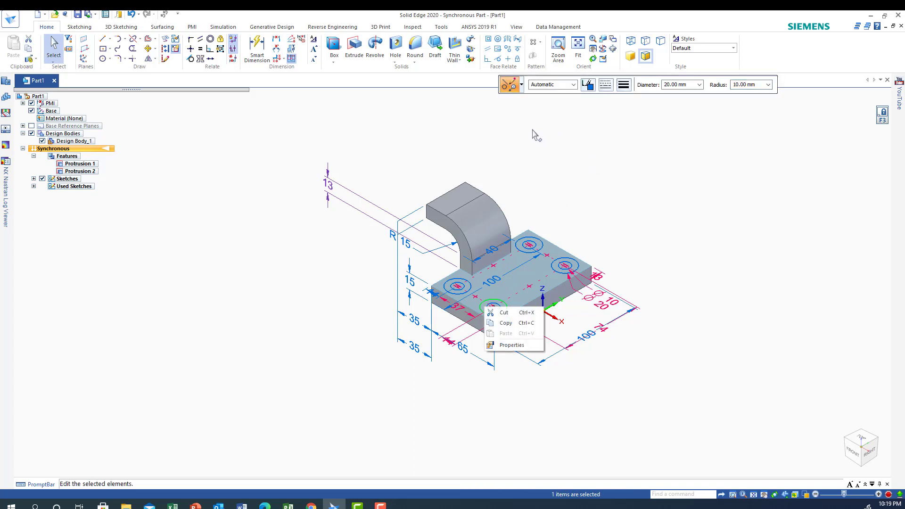
{"action": "left_click", "coordinate": [544, 179]}
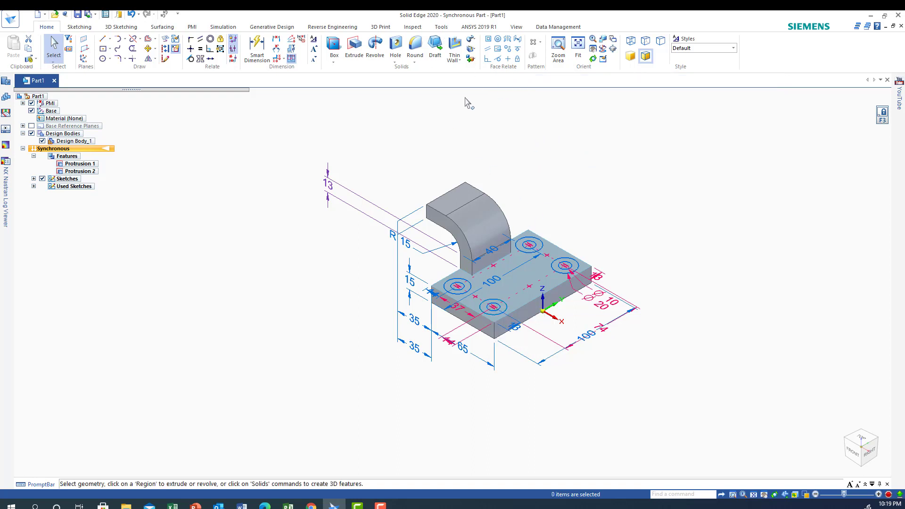
Set up an extruded cut with chain selection and select the four 20 mm circles on the base as its profiles.
{"action": "left_click", "coordinate": [353, 46]}
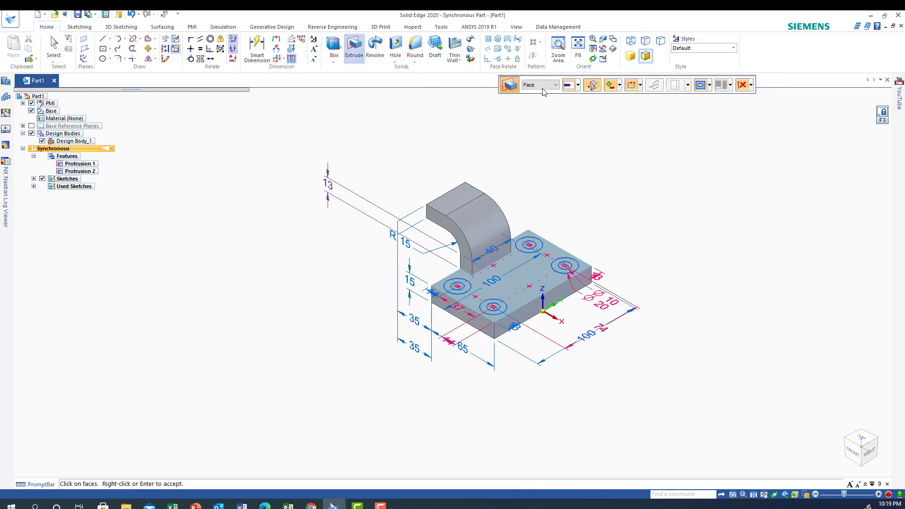
{"action": "left_click", "coordinate": [619, 85]}
{"action": "left_click", "coordinate": [615, 118]}
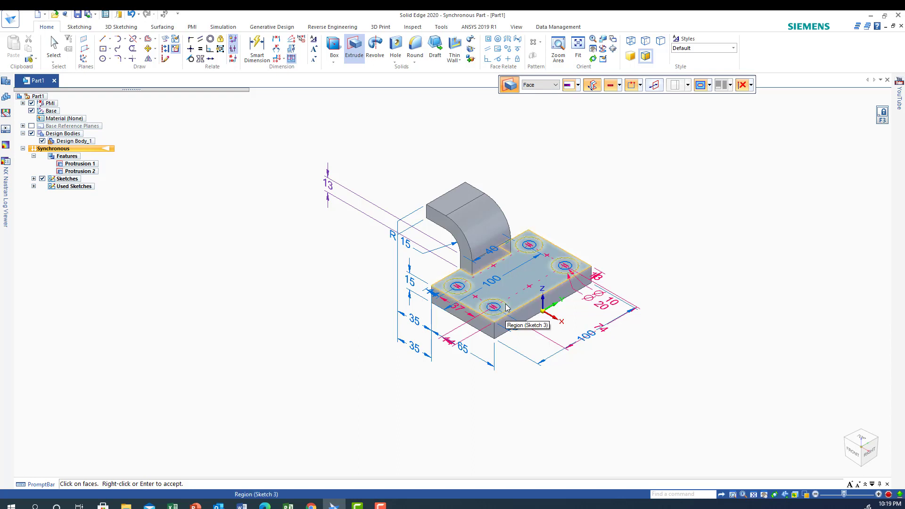
{"action": "left_click", "coordinate": [555, 85]}
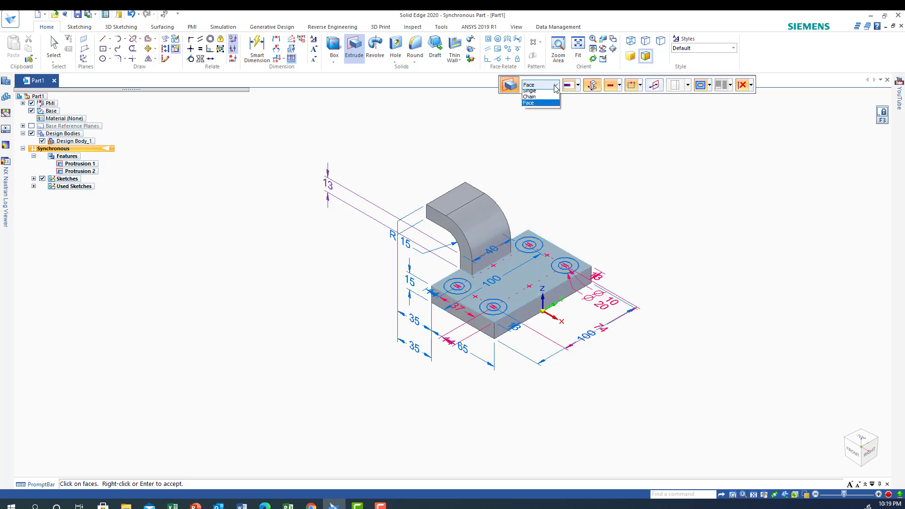
{"action": "left_click", "coordinate": [528, 100]}
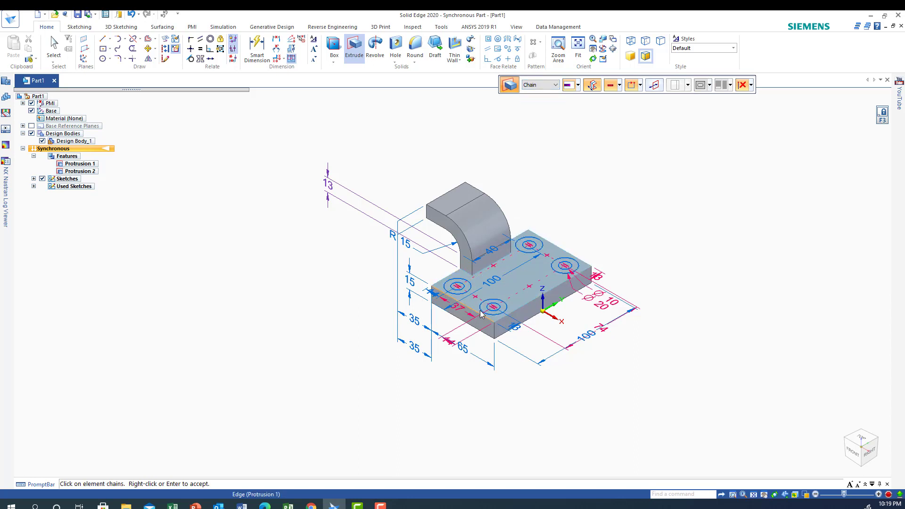
{"action": "left_click", "coordinate": [507, 309]}
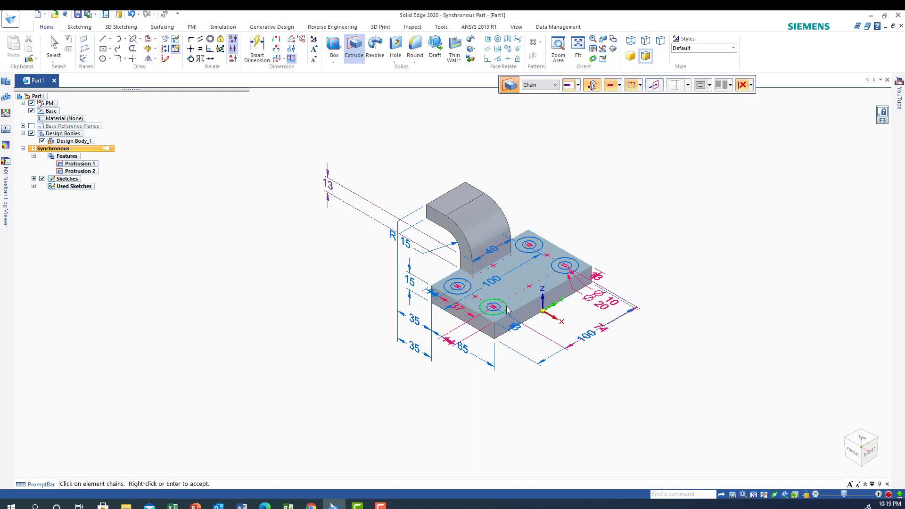
{"action": "right_click", "coordinate": [469, 287]}
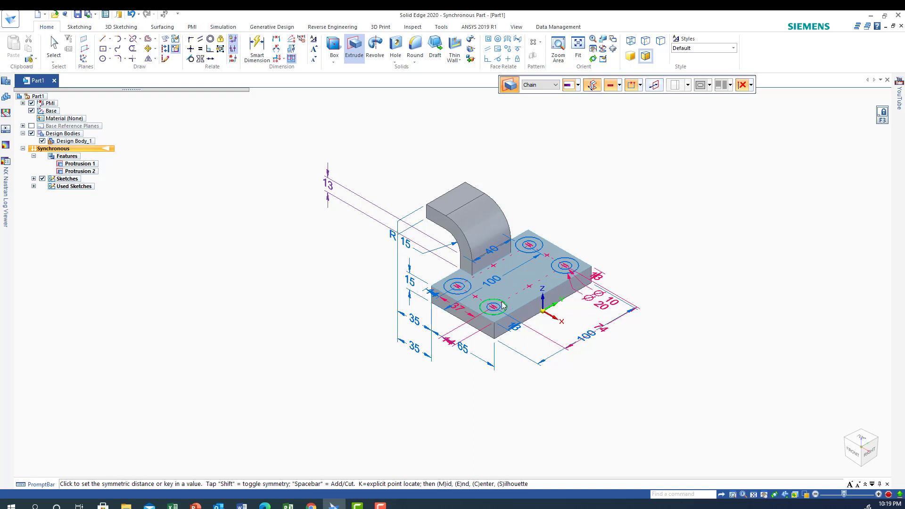
{"action": "left_click", "coordinate": [468, 286]}
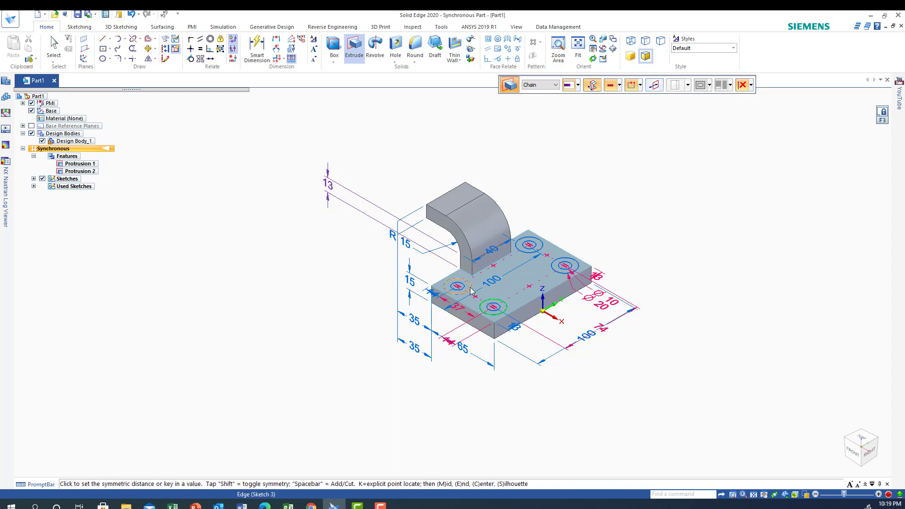
{"action": "left_click", "coordinate": [518, 249]}
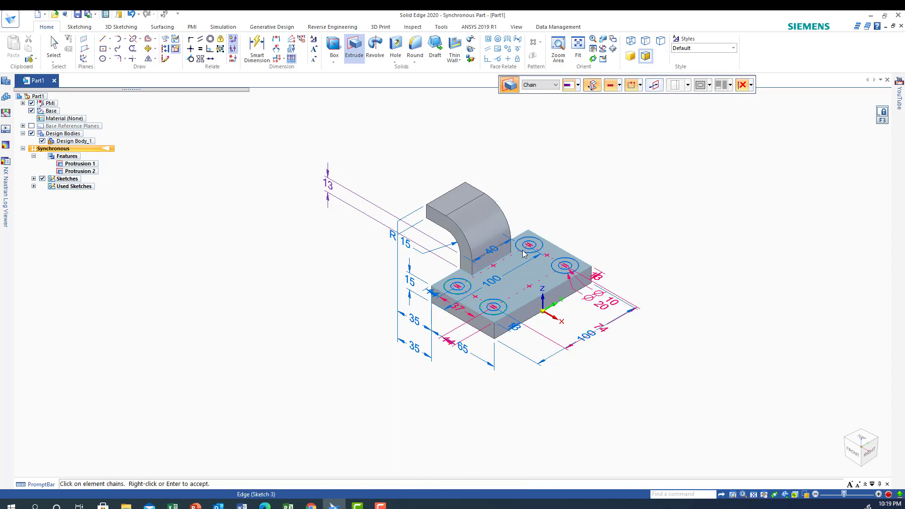
{"action": "left_click", "coordinate": [559, 276]}
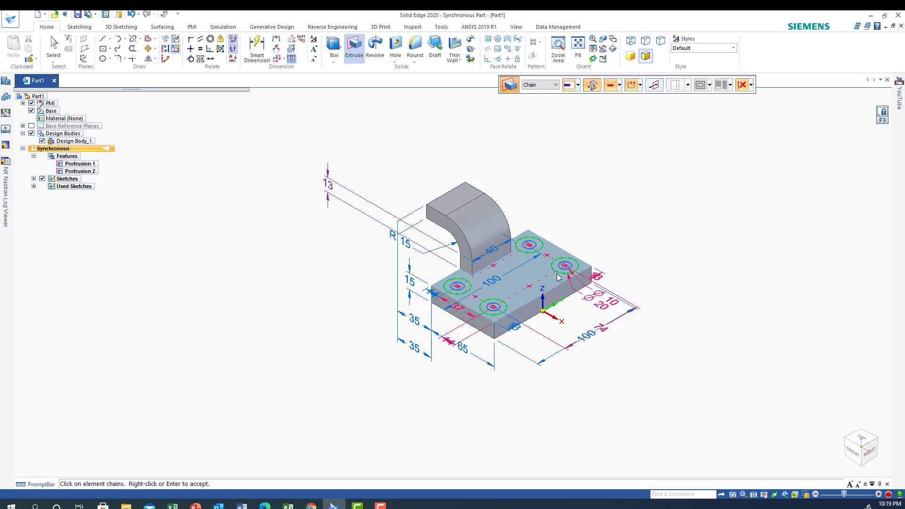
{"action": "right_click", "coordinate": [521, 250]}
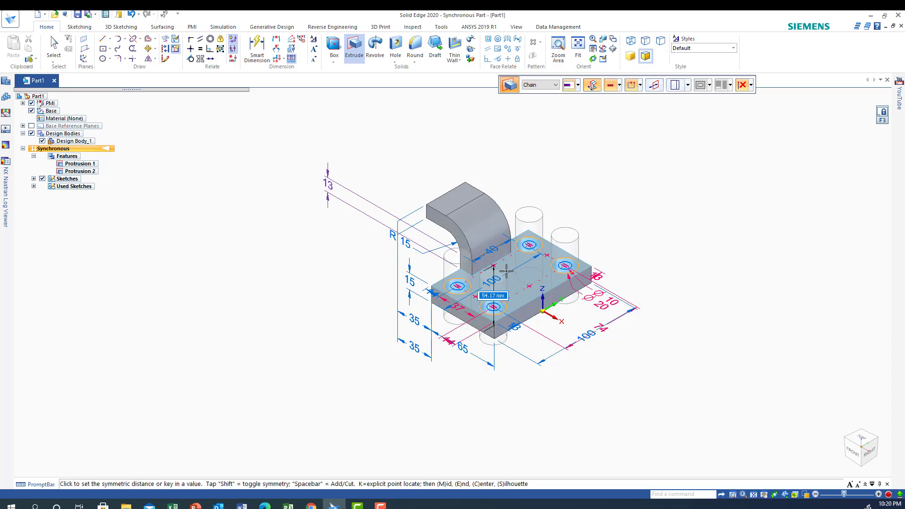
Turn off the symmetric extent and cut the four 20 mm counterbores 4 mm deep into the base.
{"action": "left_click", "coordinate": [592, 85]}
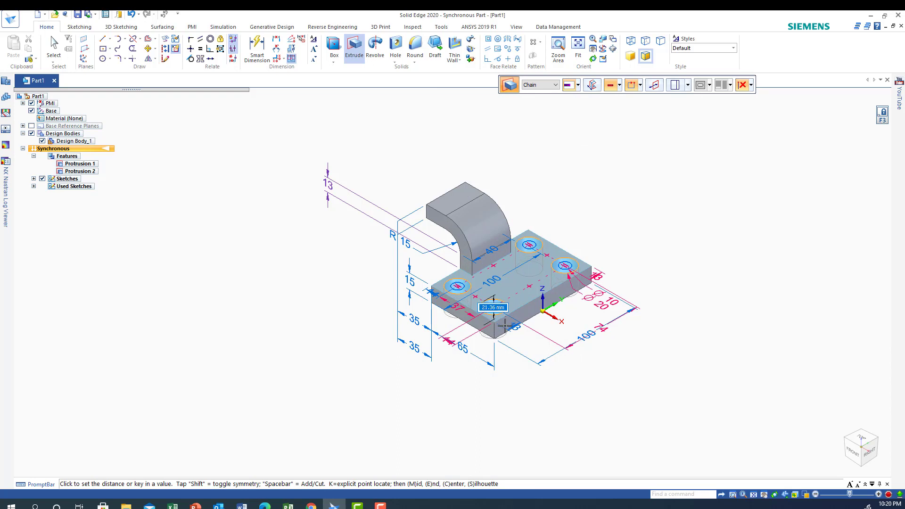
{"action": "type", "text": "4"}
{"action": "key", "text": "Return"}
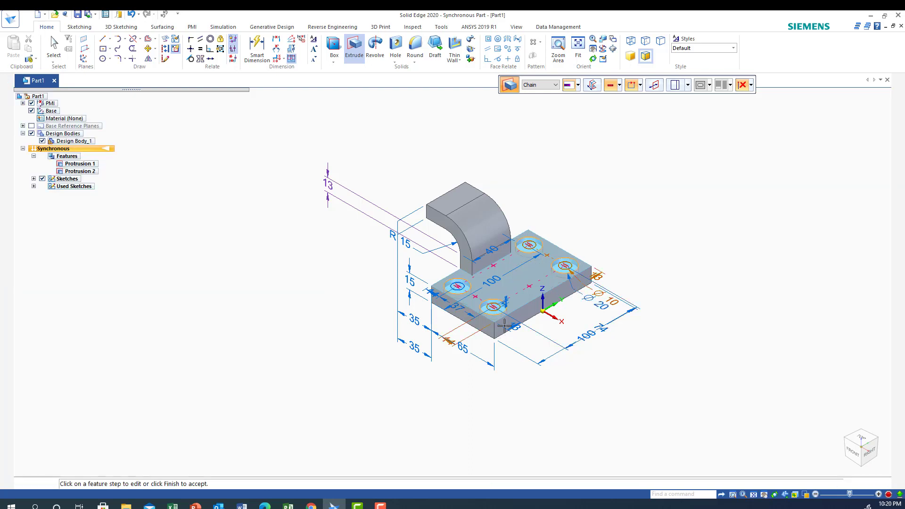
{"action": "key", "text": "Escape"}
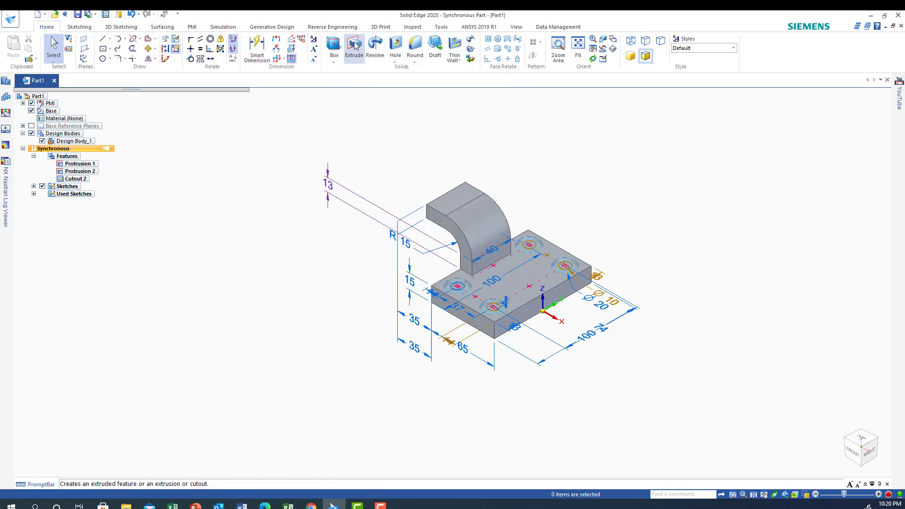
Extrude-cut the four 10 mm circles downward through the base using the Through Next extent.
{"action": "left_click", "coordinate": [414, 45]}
{"action": "left_click", "coordinate": [619, 85]}
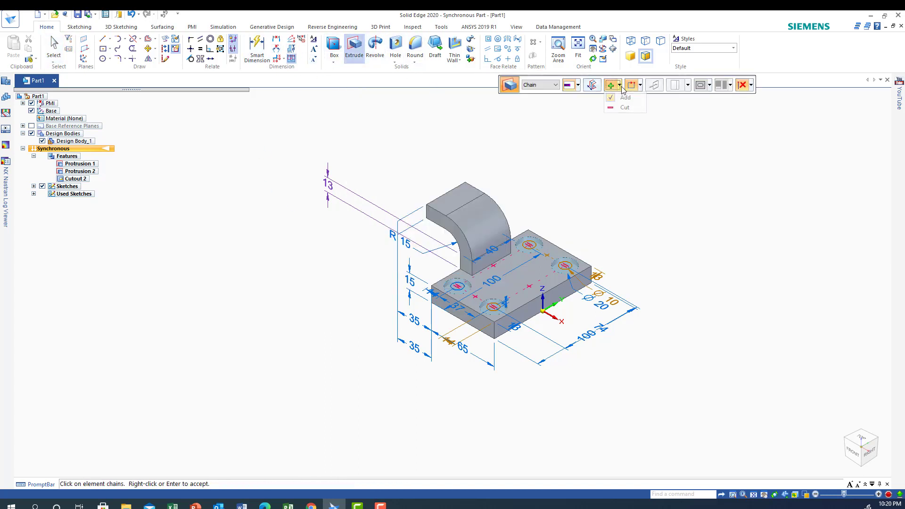
{"action": "left_click", "coordinate": [615, 107]}
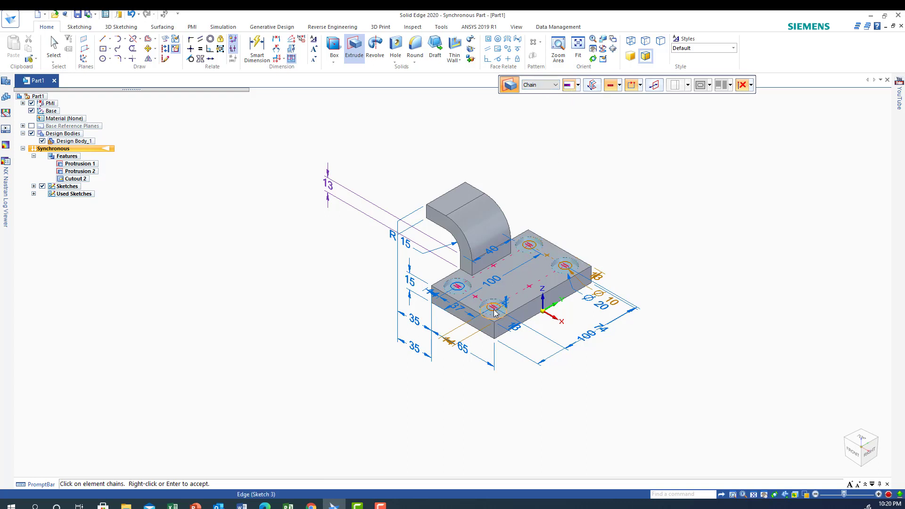
{"action": "left_click", "coordinate": [461, 290]}
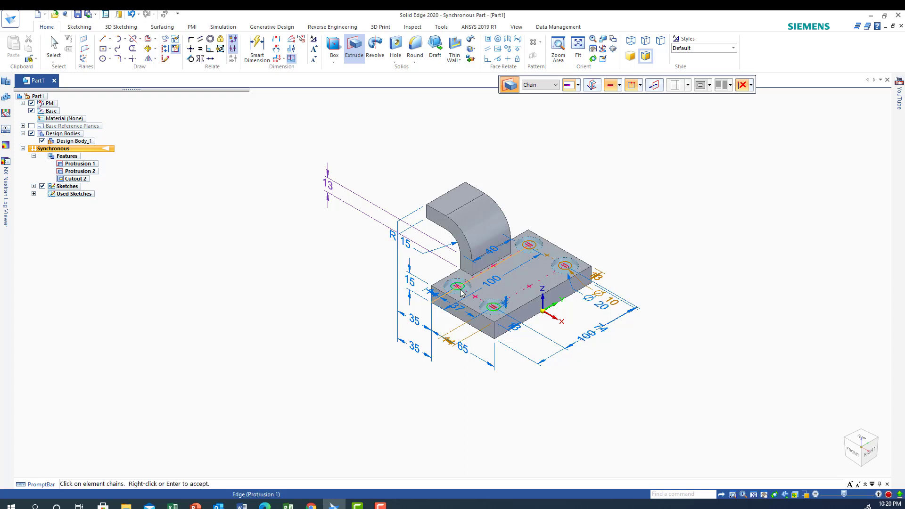
{"action": "left_click", "coordinate": [530, 246]}
{"action": "left_click", "coordinate": [529, 246]}
{"action": "left_click", "coordinate": [568, 268]}
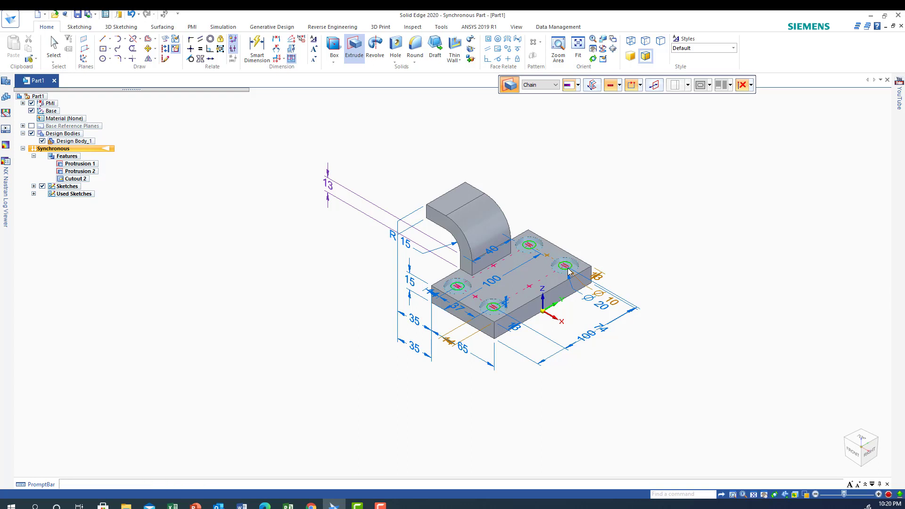
{"action": "left_click", "coordinate": [578, 86]}
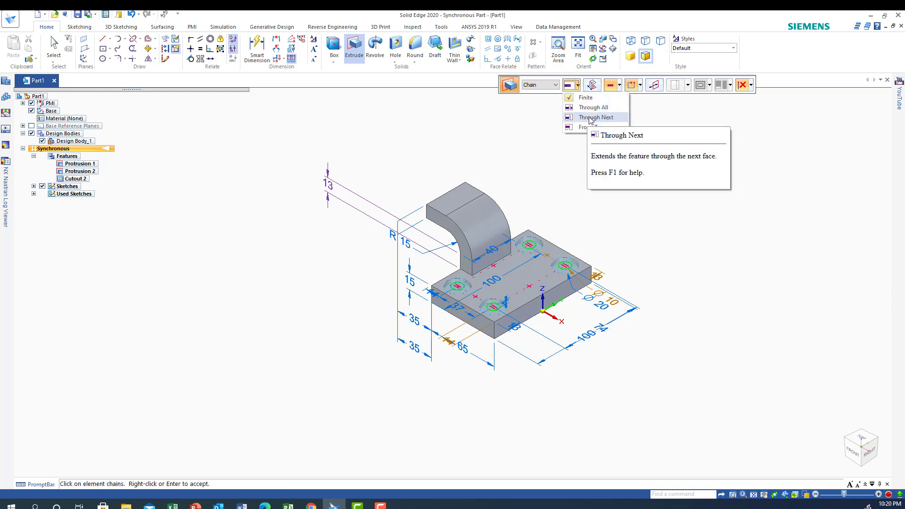
{"action": "left_click", "coordinate": [589, 118]}
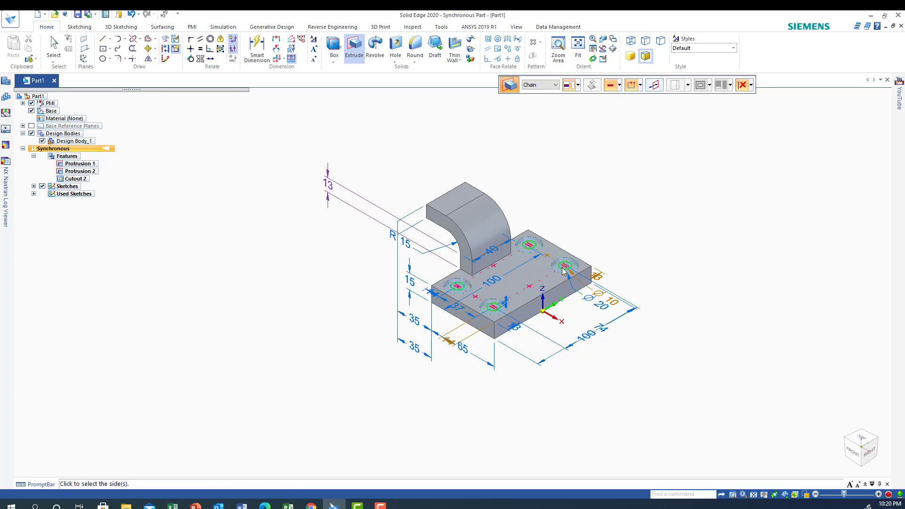
{"action": "right_click", "coordinate": [492, 311]}
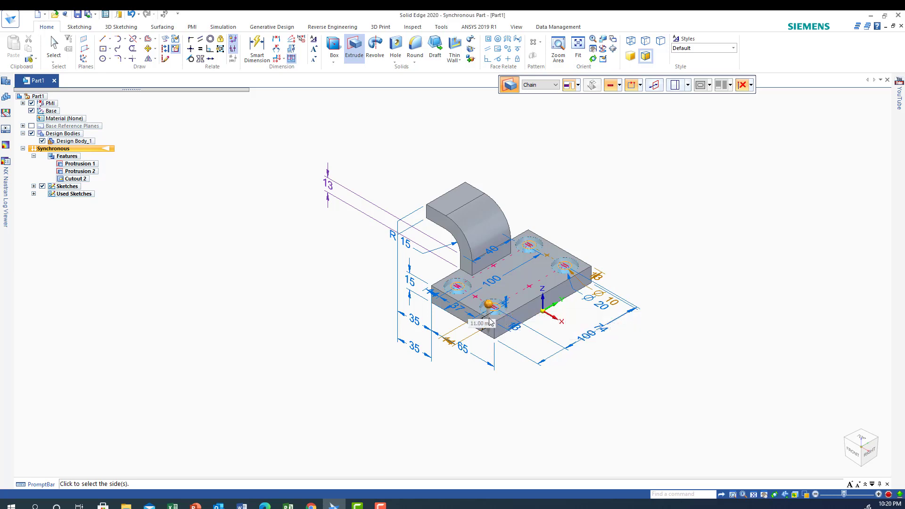
{"action": "left_click", "coordinate": [489, 321]}
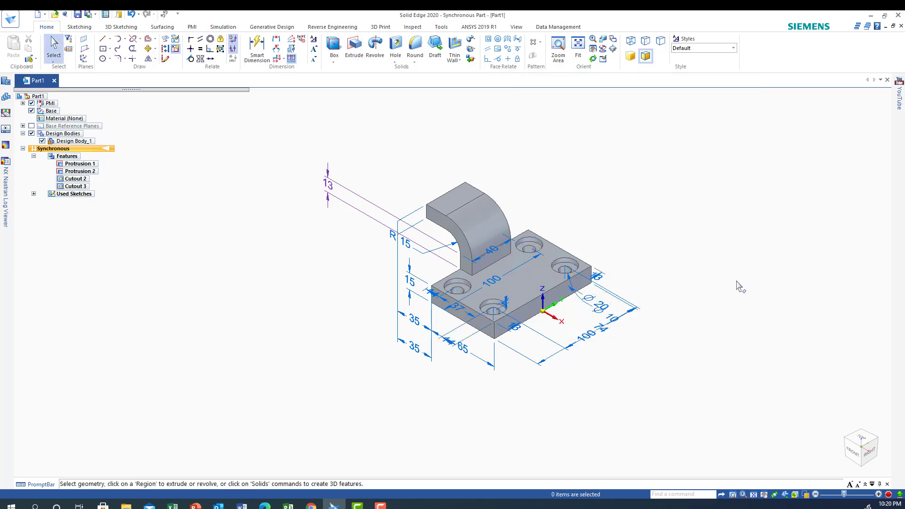
Add a vertical dimension for the thickness of the curved arm's free end, placed above the 13 mm dimension.
{"action": "middle_click_drag", "start_coordinate": [738, 275], "coordinate": [761, 304]}
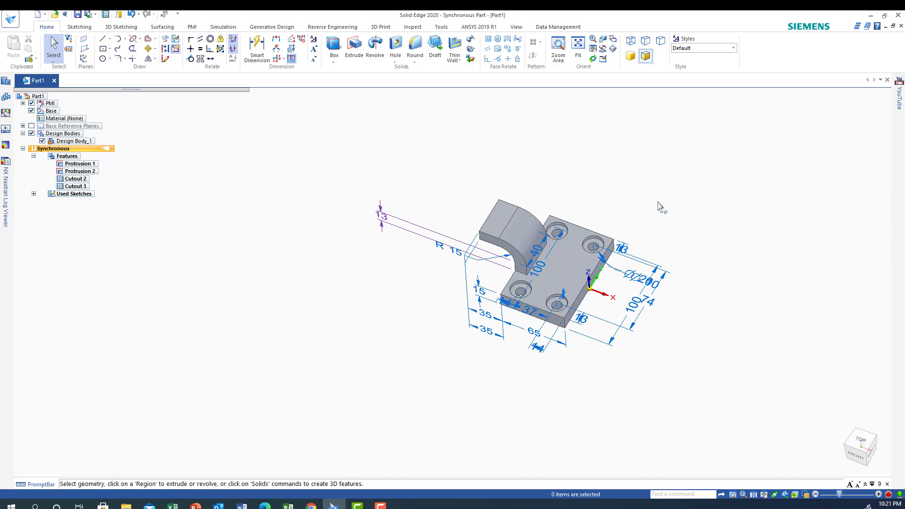
{"action": "middle_click_drag", "start_coordinate": [661, 208], "coordinate": [702, 180]}
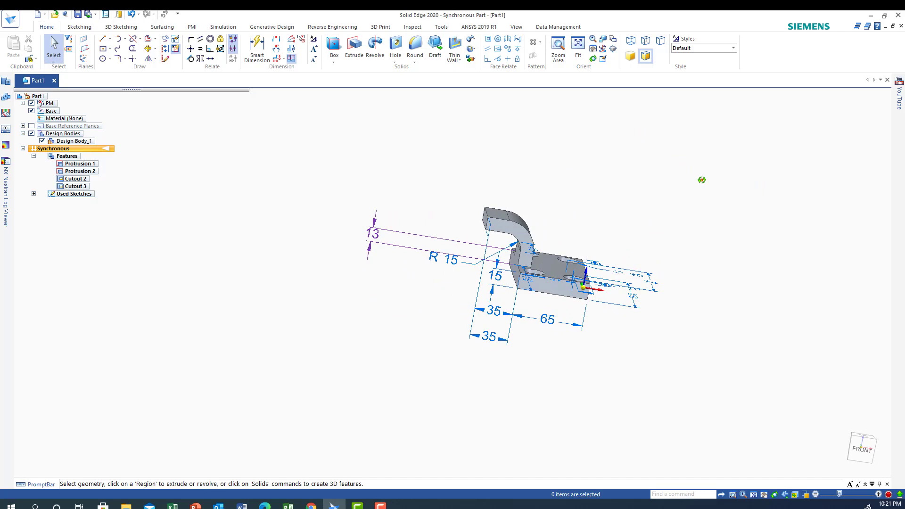
{"action": "mouse_move", "coordinate": [701, 180]}
{"action": "middle_mouse_down"}
{"action": "mouse_move", "coordinate": [683, 129]}
{"action": "mouse_move", "coordinate": [733, 139]}
{"action": "mouse_move", "coordinate": [691, 171]}
{"action": "middle_mouse_up"}
{"action": "scroll", "coordinate": [691, 170], "scroll_direction": "down", "scroll_amount": 2}
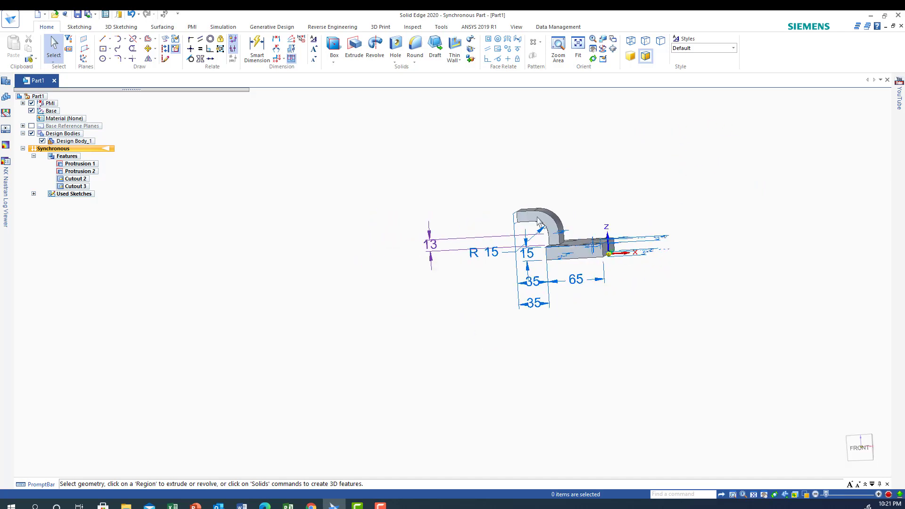
{"action": "left_click", "coordinate": [558, 47]}
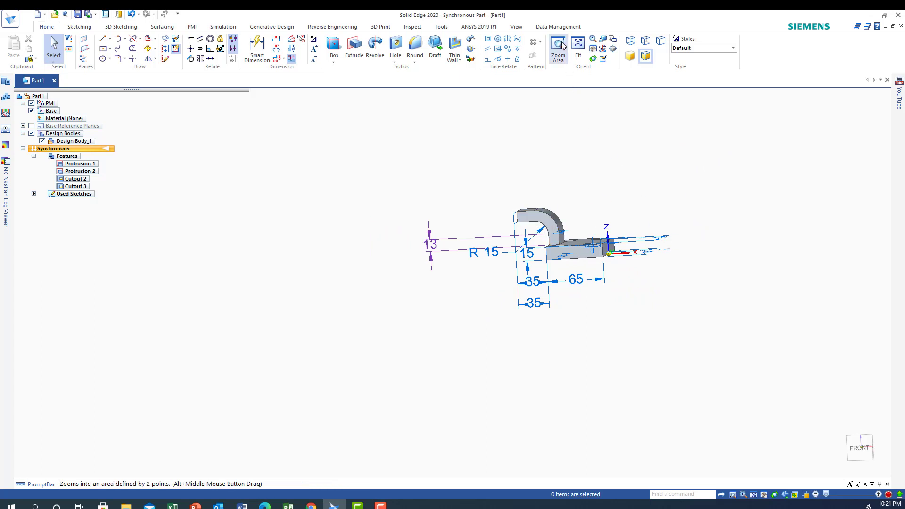
{"action": "left_click_drag", "start_coordinate": [433, 185], "coordinate": [561, 358]}
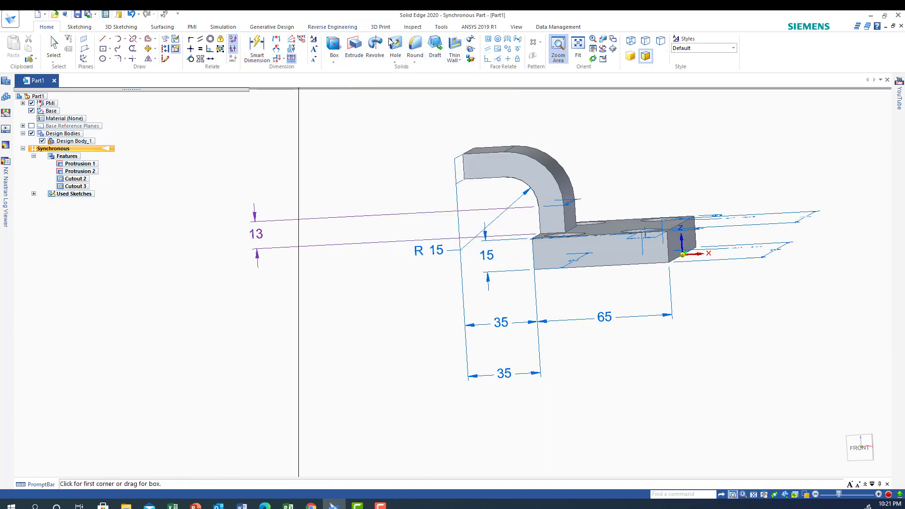
{"action": "left_click", "coordinate": [277, 41]}
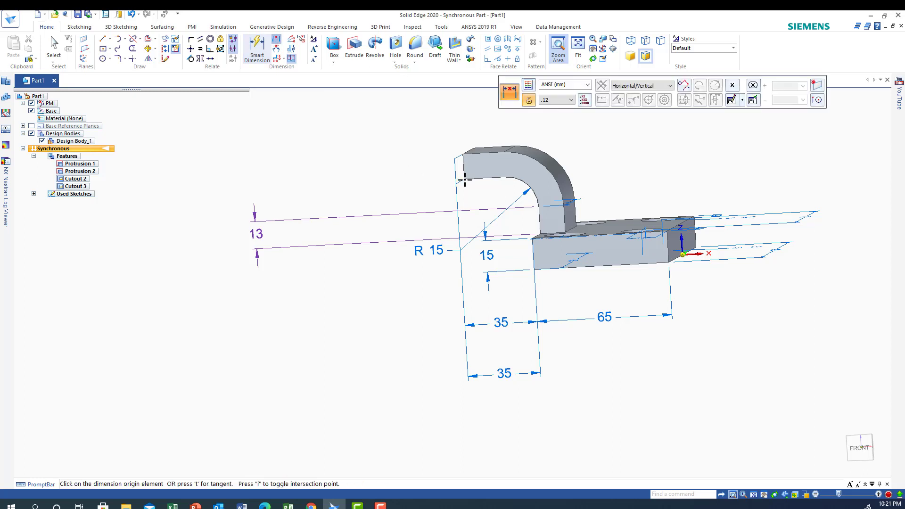
{"action": "left_click", "coordinate": [466, 154]}
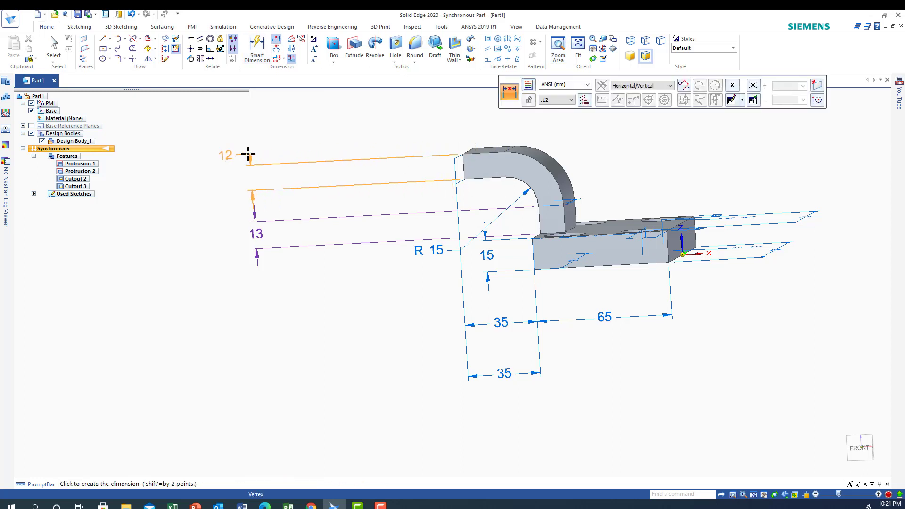
{"action": "left_click", "coordinate": [246, 154]}
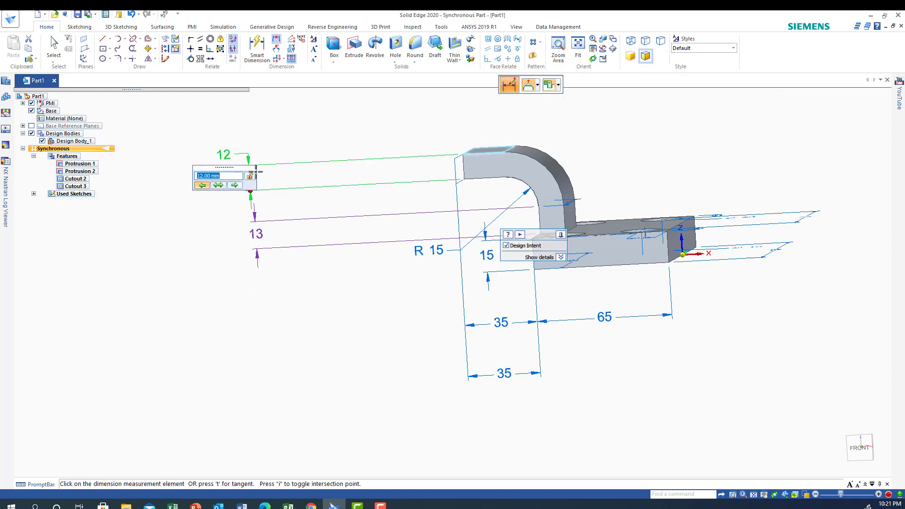
{"action": "left_click", "coordinate": [53, 48]}
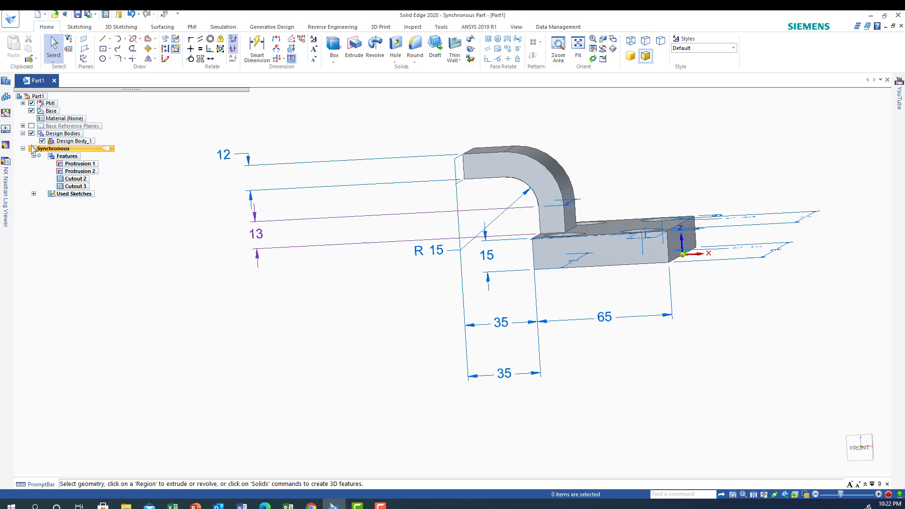
Show the base reference planes, but hide Right (yz) and Front (xz) so only Top (xy) is displayed.
{"action": "left_click", "coordinate": [32, 126]}
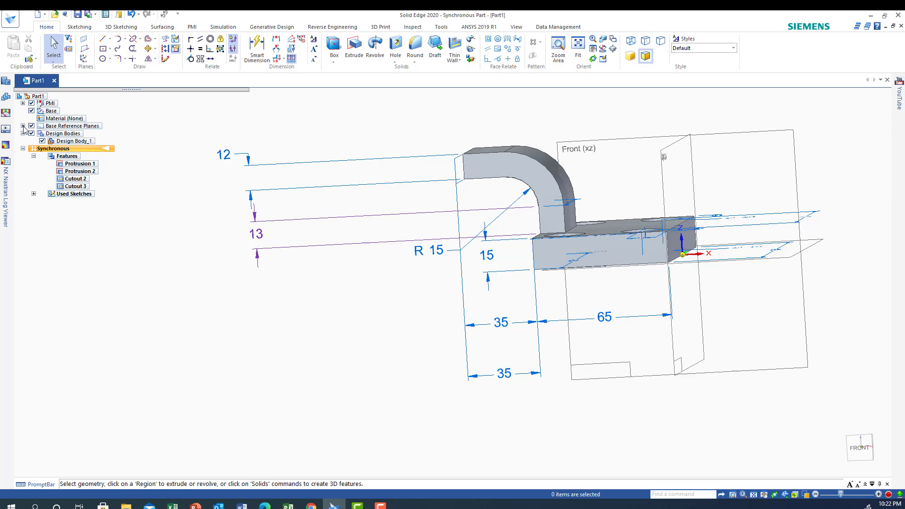
{"action": "left_click", "coordinate": [23, 125]}
{"action": "left_click", "coordinate": [42, 133]}
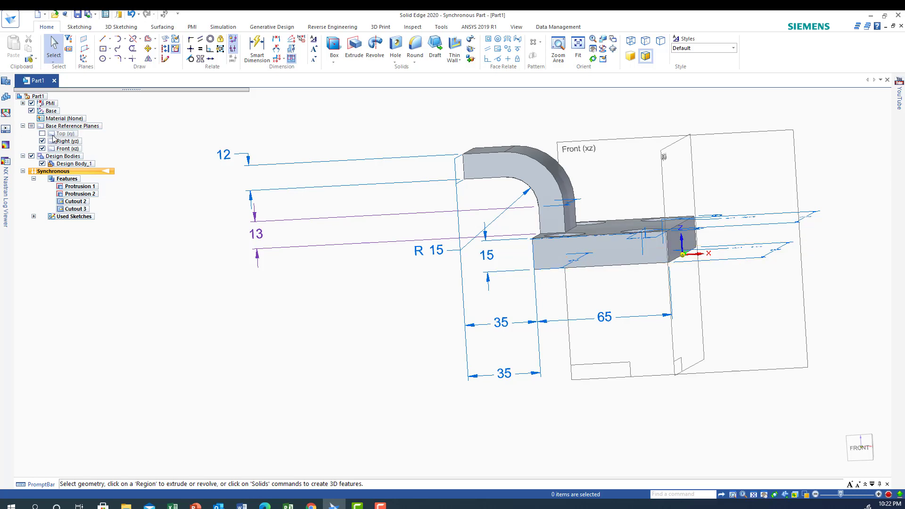
{"action": "left_click", "coordinate": [42, 133]}
{"action": "left_click", "coordinate": [42, 141]}
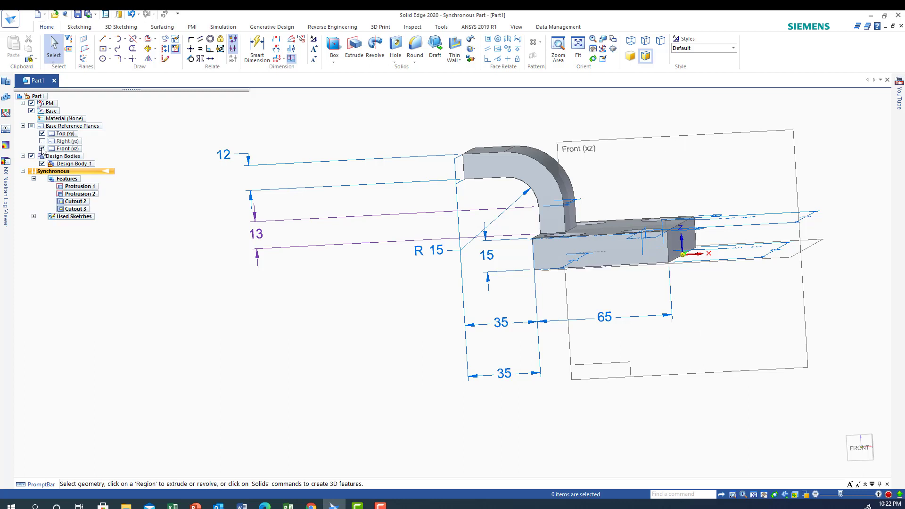
{"action": "left_click", "coordinate": [42, 149]}
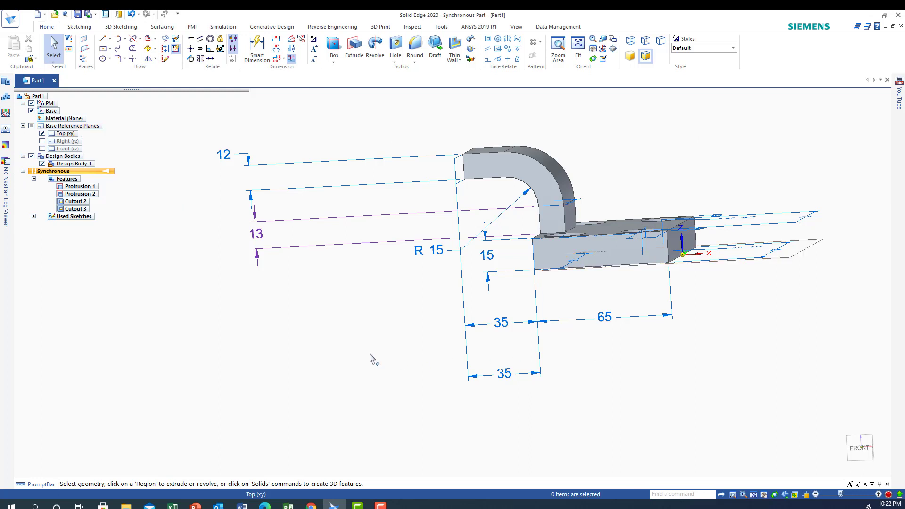
Create a reference plane from the Top (xy) plane, offset upward to the height of the curved arm's free end.
{"action": "middle_click_drag", "start_coordinate": [369, 357], "coordinate": [370, 359]}
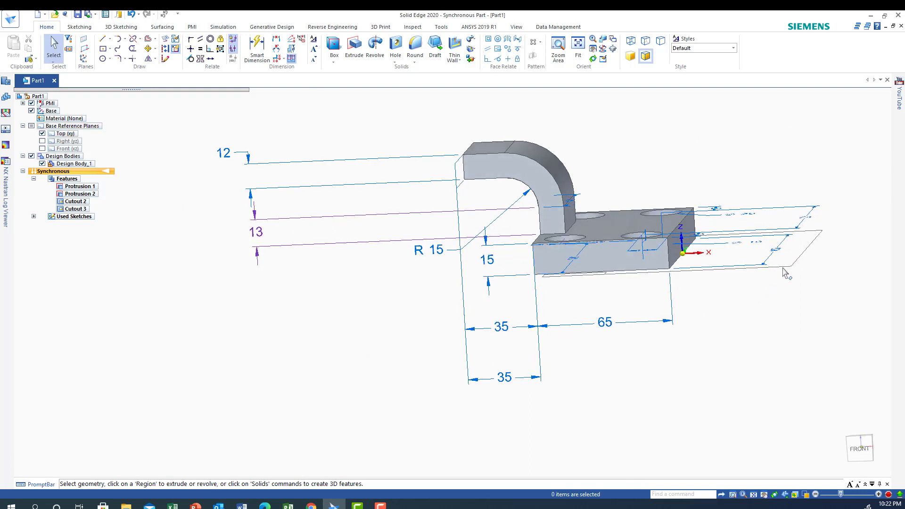
{"action": "left_click", "coordinate": [83, 39]}
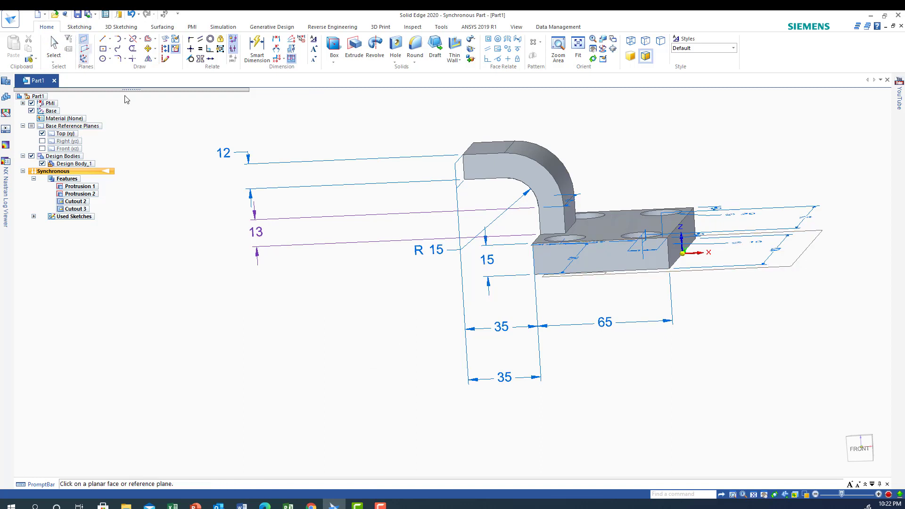
{"action": "left_click", "coordinate": [778, 268]}
{"action": "left_click", "coordinate": [681, 229]}
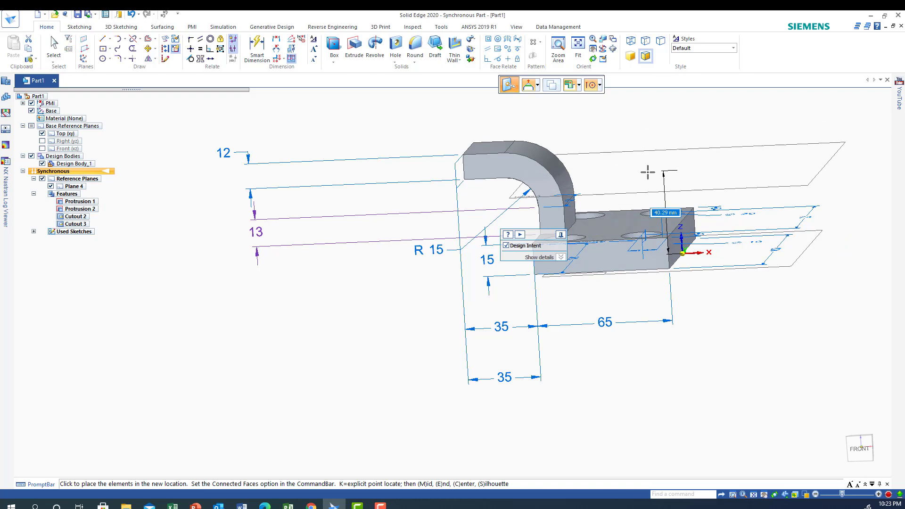
{"action": "type", "text": "49"}
{"action": "key", "text": "Return"}
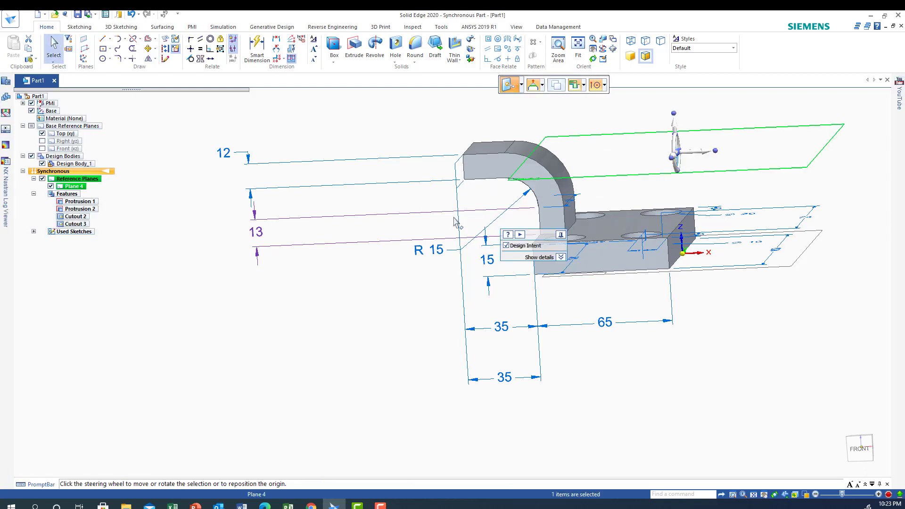
Sketch a 40 mm diameter circle on the new offset plane, centred on the midpoint of the arm's free end edge.
{"action": "mouse_move", "coordinate": [648, 380]}
{"action": "middle_mouse_down"}
{"action": "mouse_move", "coordinate": [649, 371]}
{"action": "mouse_move", "coordinate": [643, 377]}
{"action": "middle_mouse_up"}
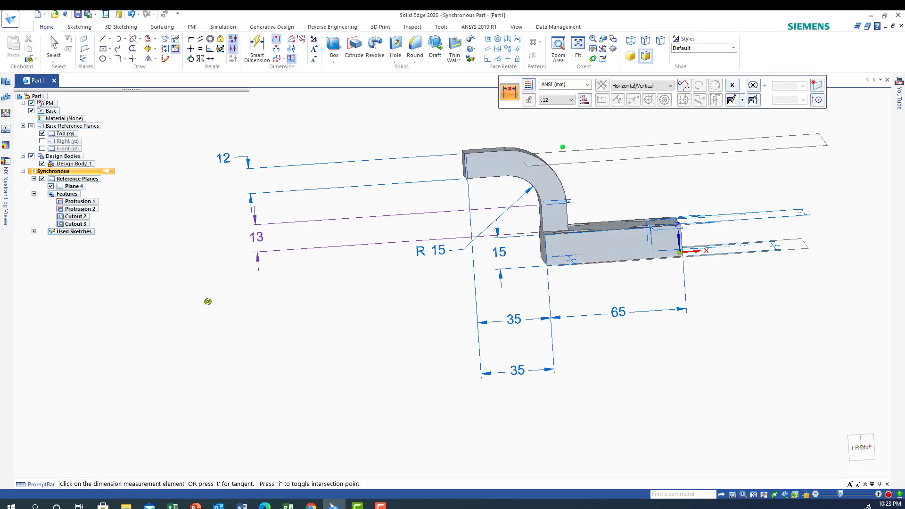
{"action": "middle_click_drag", "start_coordinate": [207, 301], "coordinate": [198, 303]}
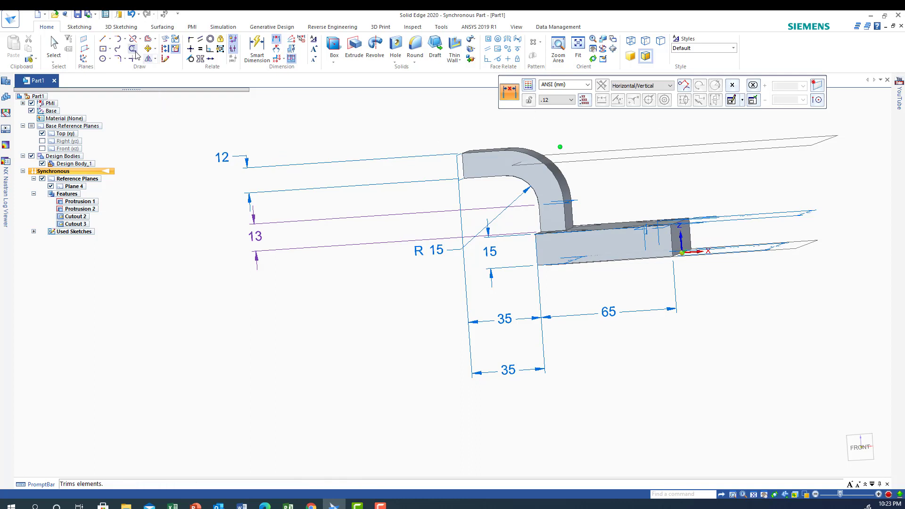
{"action": "left_click", "coordinate": [103, 59]}
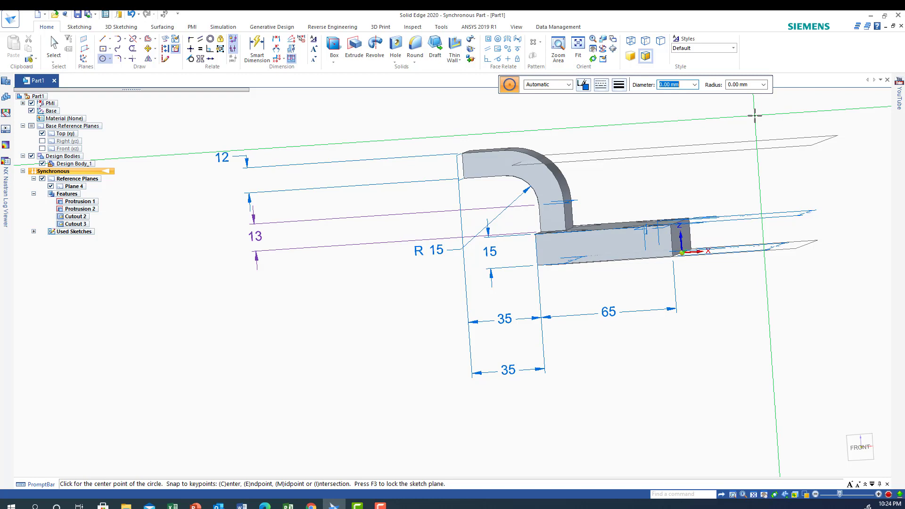
{"action": "type", "text": "40"}
{"action": "key", "text": "Return"}
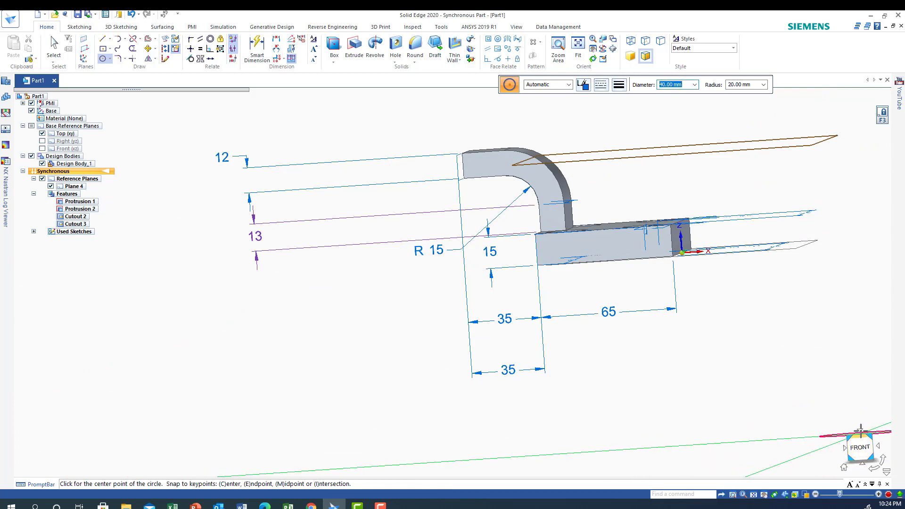
{"action": "left_click", "coordinate": [860, 430]}
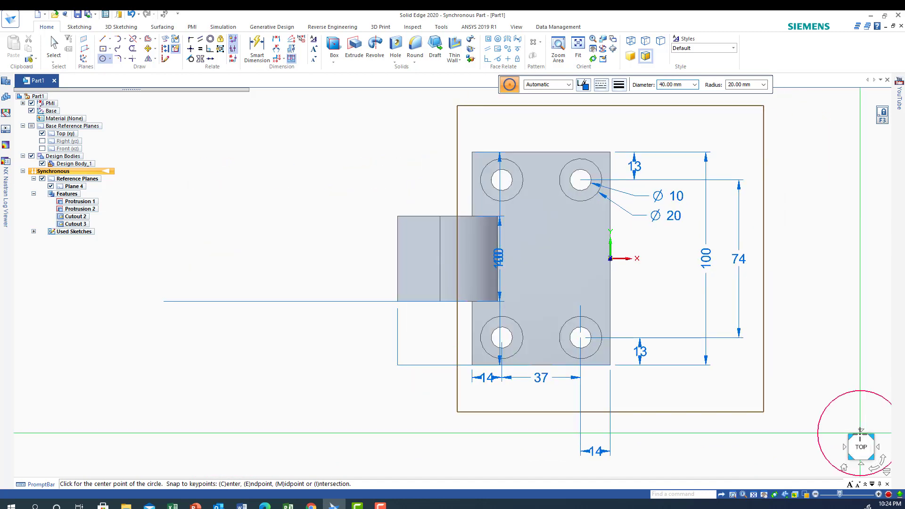
{"action": "left_click", "coordinate": [397, 258]}
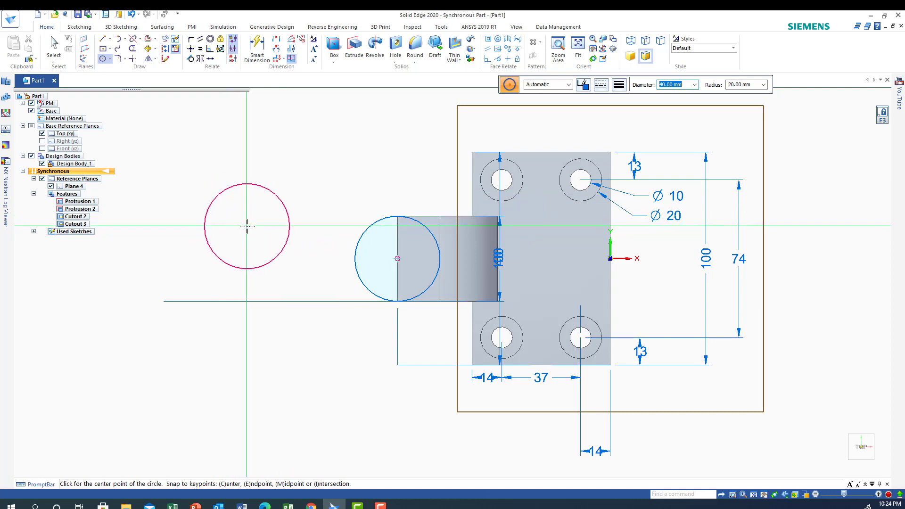
Add 30 mm and 20 mm diameter circles at the centre of the 40 mm circle.
{"action": "type", "text": "30"}
{"action": "key", "text": "Return"}
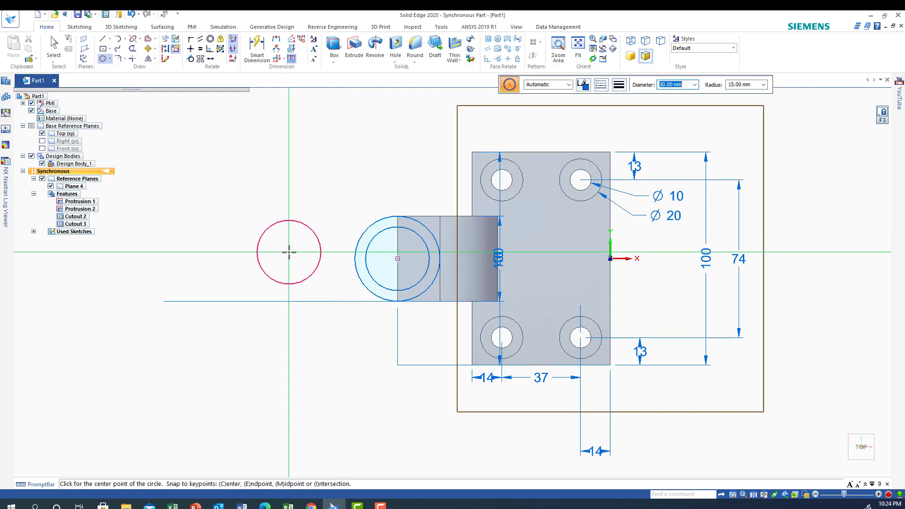
{"action": "type", "text": "20"}
{"action": "key", "text": "Return"}
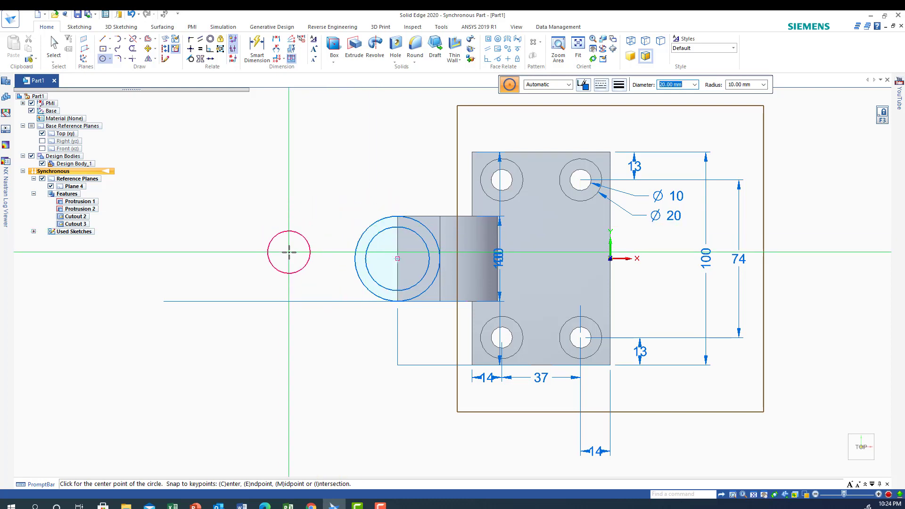
{"action": "left_click", "coordinate": [396, 258]}
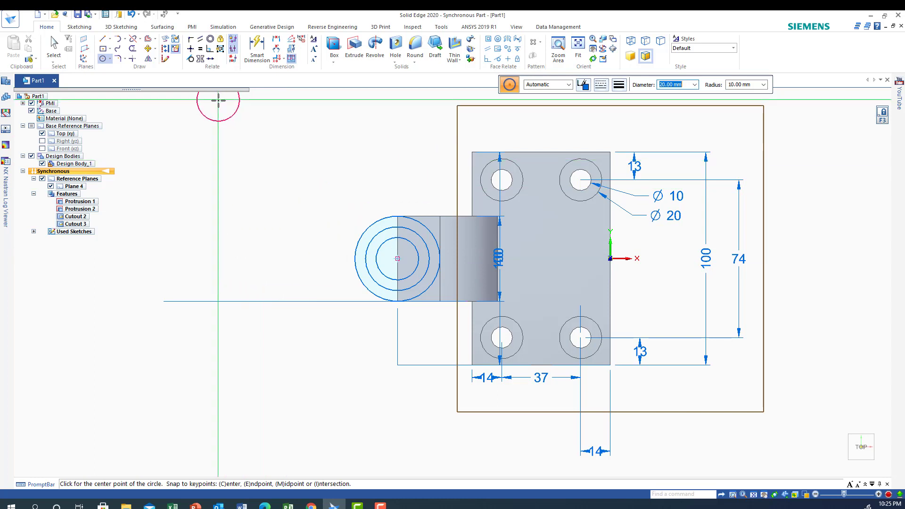
Apply a Concentric relation between the 20 mm and 30 mm circles, and pick the 40 mm circle for a further one.
{"action": "left_click", "coordinate": [209, 40]}
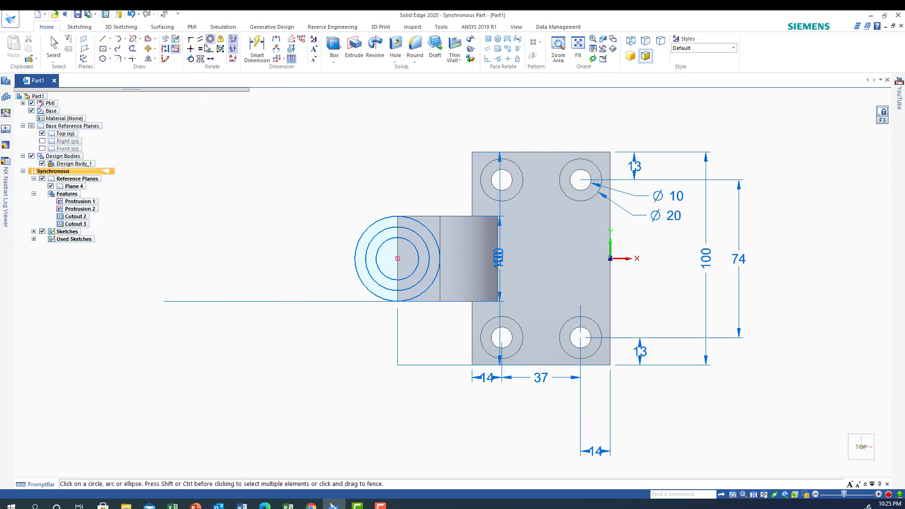
{"action": "left_click", "coordinate": [383, 242]}
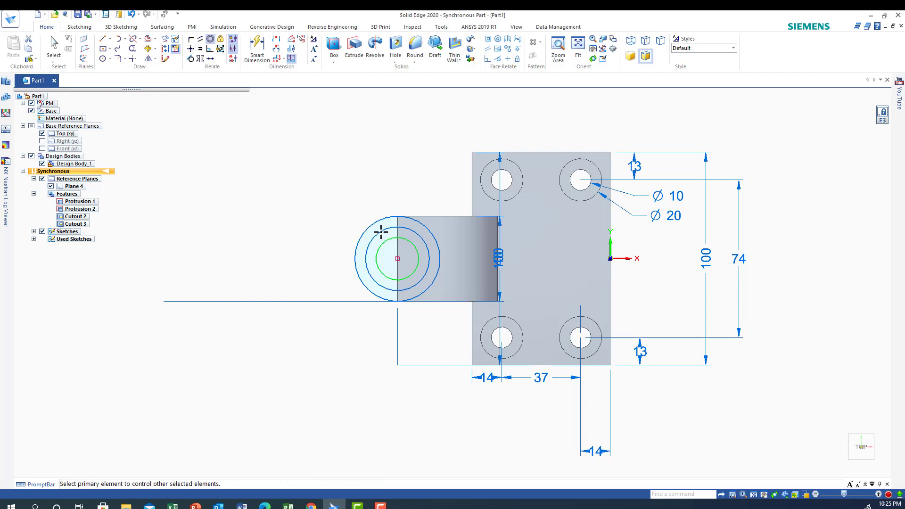
{"action": "left_click", "coordinate": [377, 229]}
{"action": "left_click", "coordinate": [374, 222]}
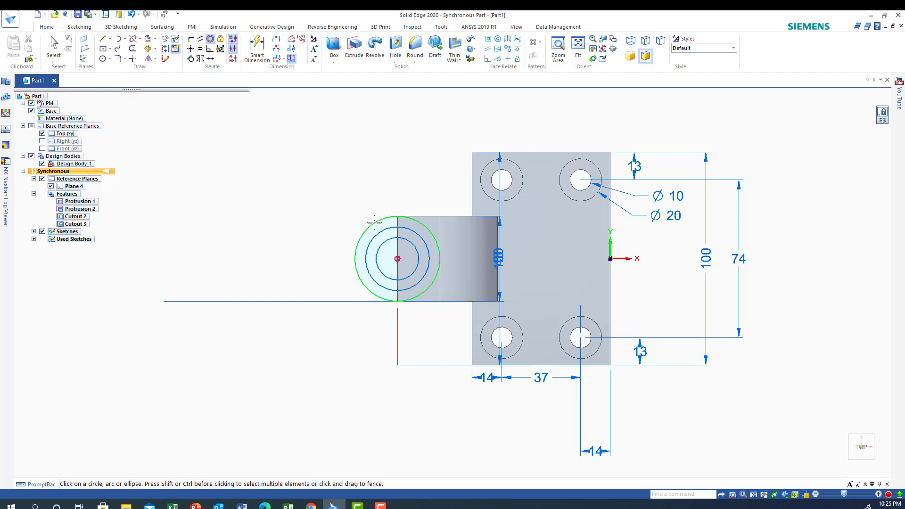
Extrude the 40 mm circle symmetrically about the sketch plane to a total height of 22 mm.
{"action": "scroll", "coordinate": [300, 385], "scroll_direction": "up", "scroll_amount": 1}
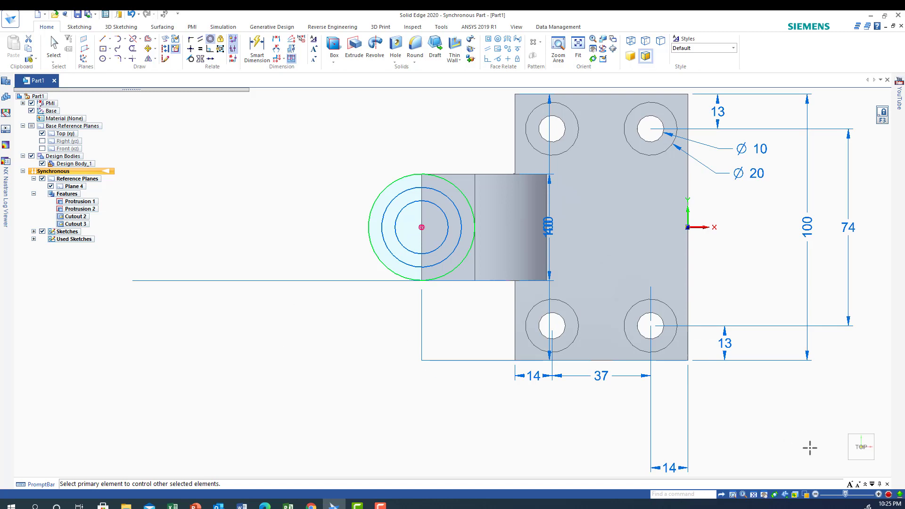
{"action": "left_click", "coordinate": [843, 467]}
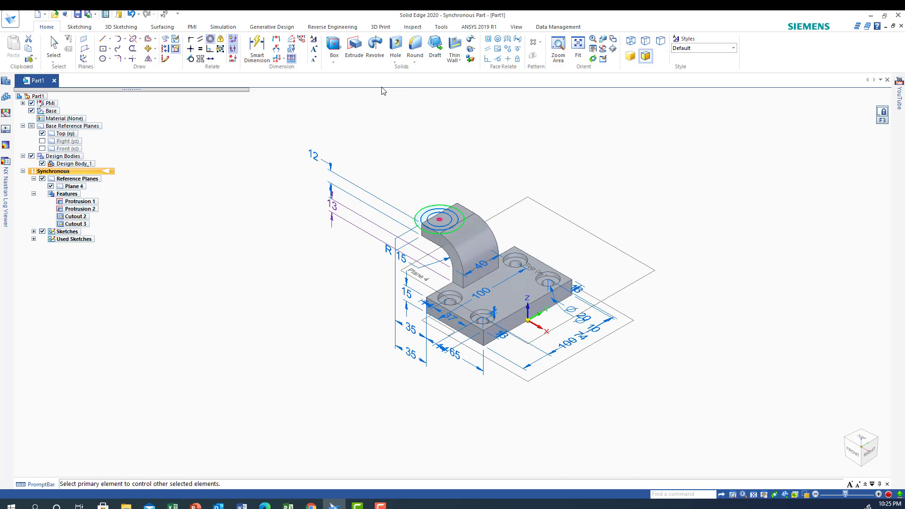
{"action": "left_click", "coordinate": [355, 46]}
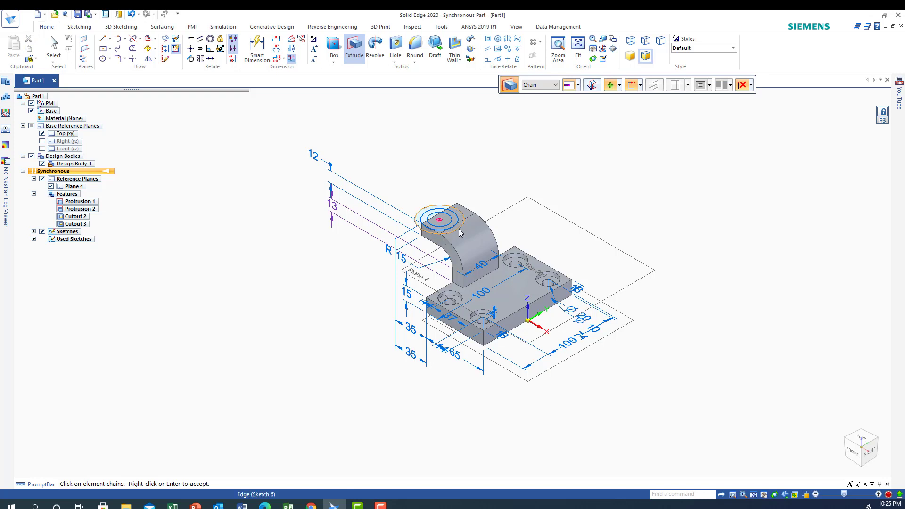
{"action": "left_click", "coordinate": [451, 232]}
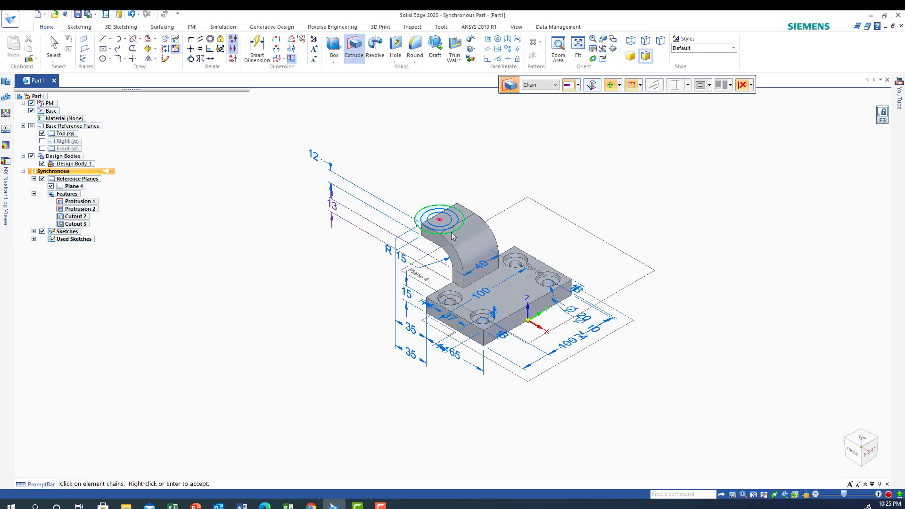
{"action": "right_click", "coordinate": [418, 226]}
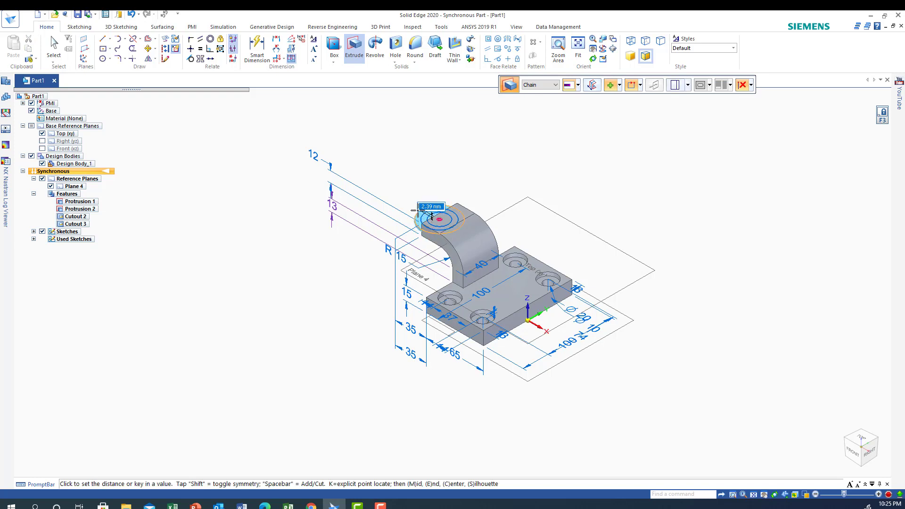
{"action": "left_click", "coordinate": [592, 85]}
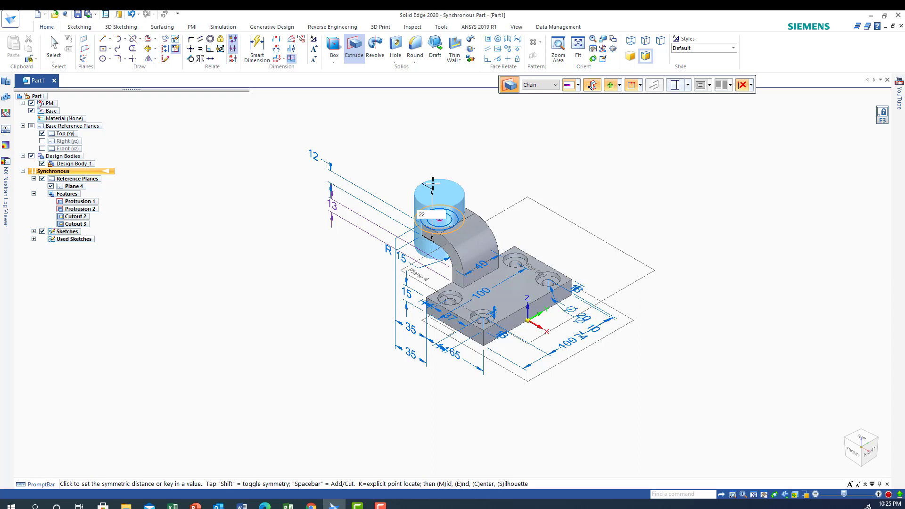
{"action": "left_click", "coordinate": [432, 183]}
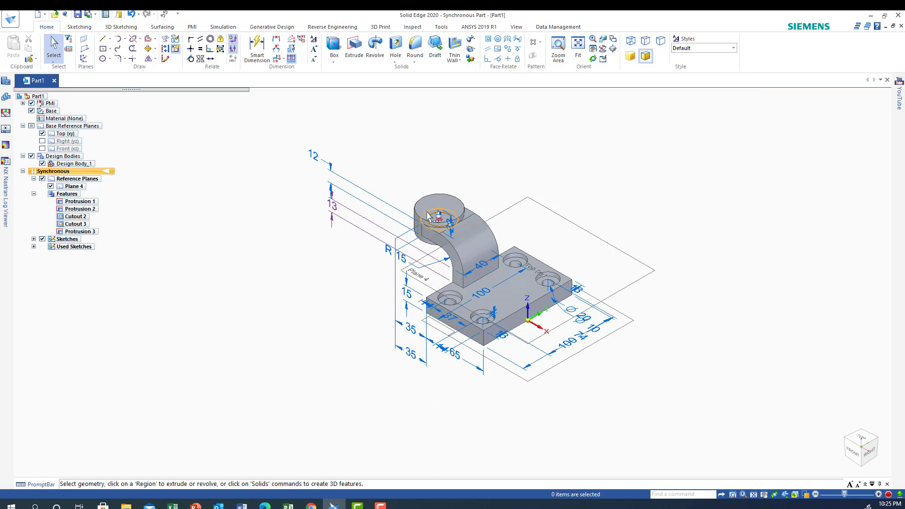
Extrude the 30 mm circle symmetrically to a total height of 32 mm, using Chain selection.
{"action": "left_click", "coordinate": [428, 216]}
{"action": "left_click", "coordinate": [354, 46]}
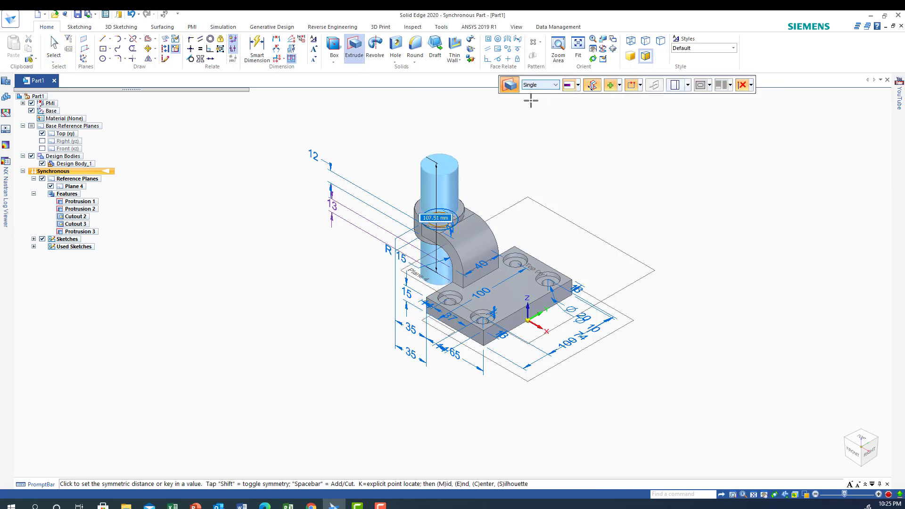
{"action": "left_click", "coordinate": [559, 89]}
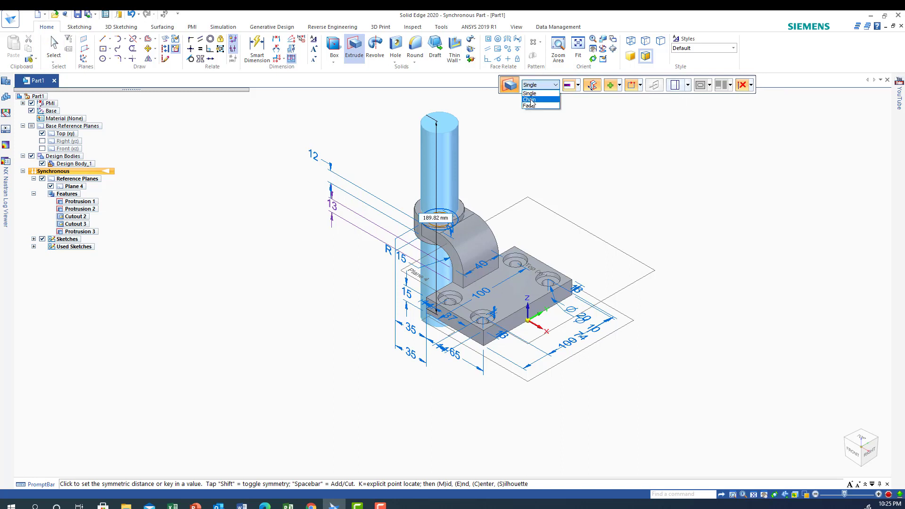
{"action": "left_click", "coordinate": [534, 104]}
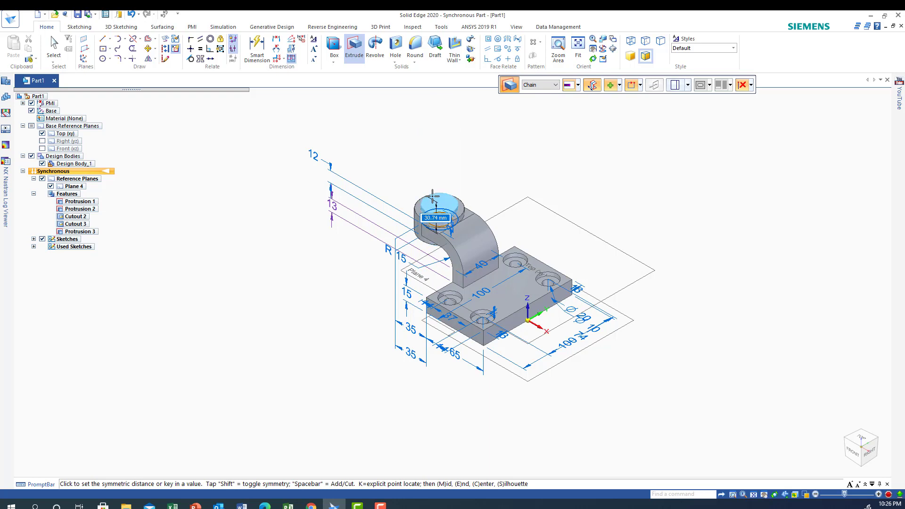
{"action": "type", "text": "32"}
{"action": "key", "text": "Return"}
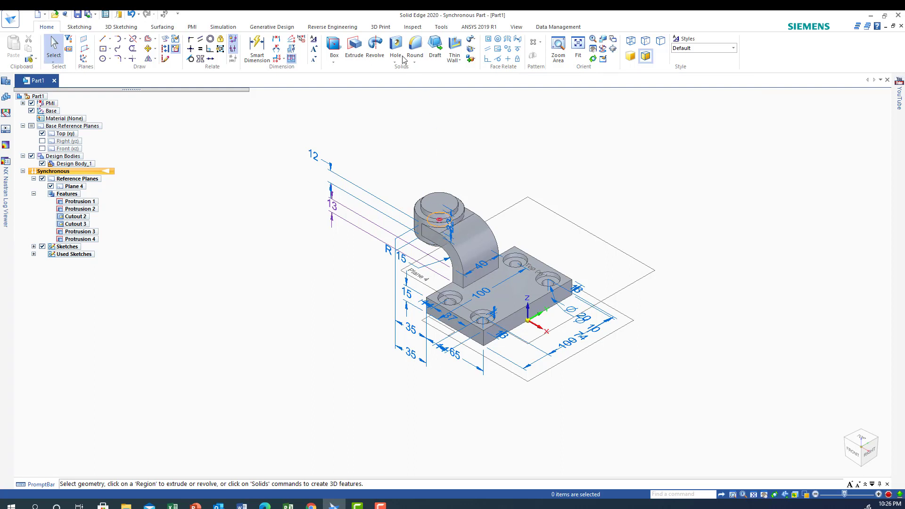
Cut the 20 mm circle through the stepped boss in both directions using the Through All extent.
{"action": "left_click", "coordinate": [354, 46]}
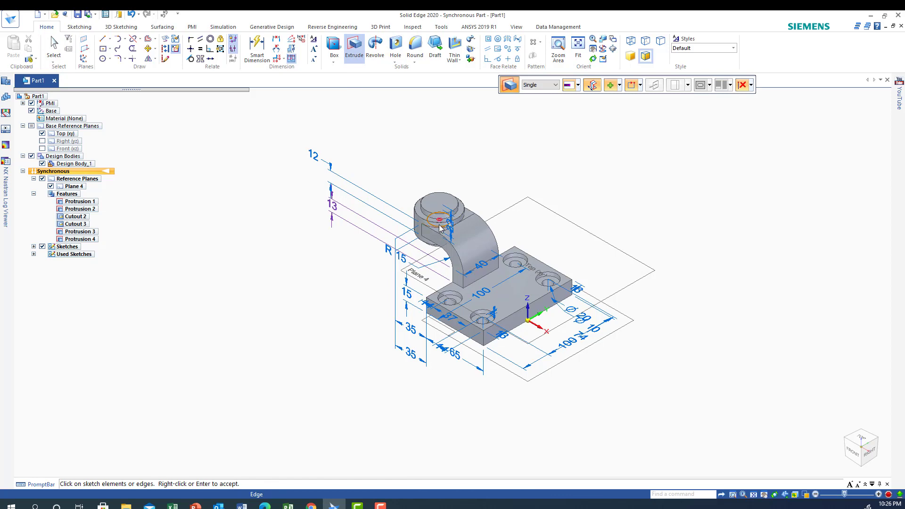
{"action": "left_click", "coordinate": [558, 47]}
{"action": "left_click_drag", "start_coordinate": [390, 166], "coordinate": [426, 288]}
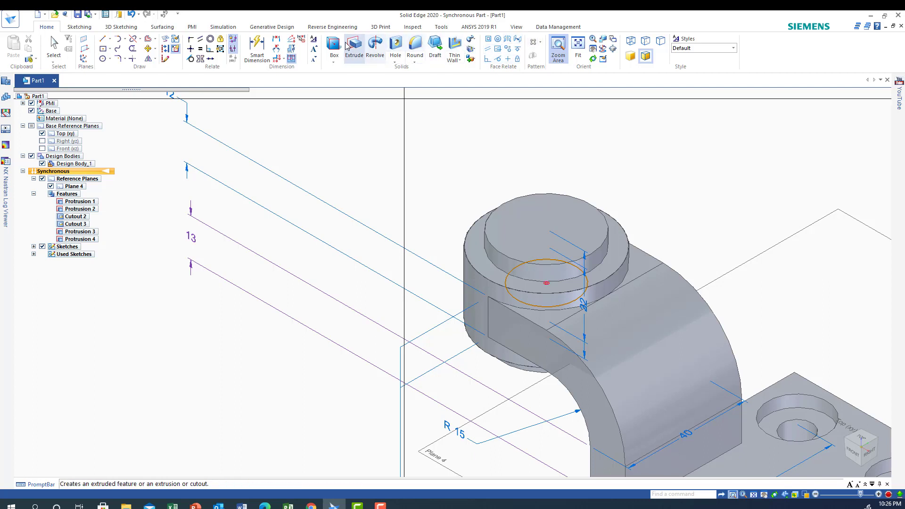
{"action": "left_click", "coordinate": [348, 46]}
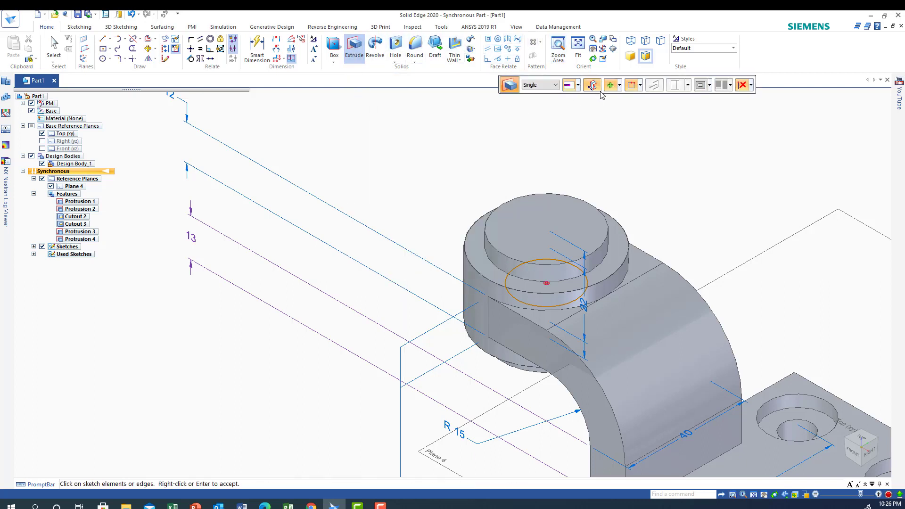
{"action": "left_click", "coordinate": [619, 85]}
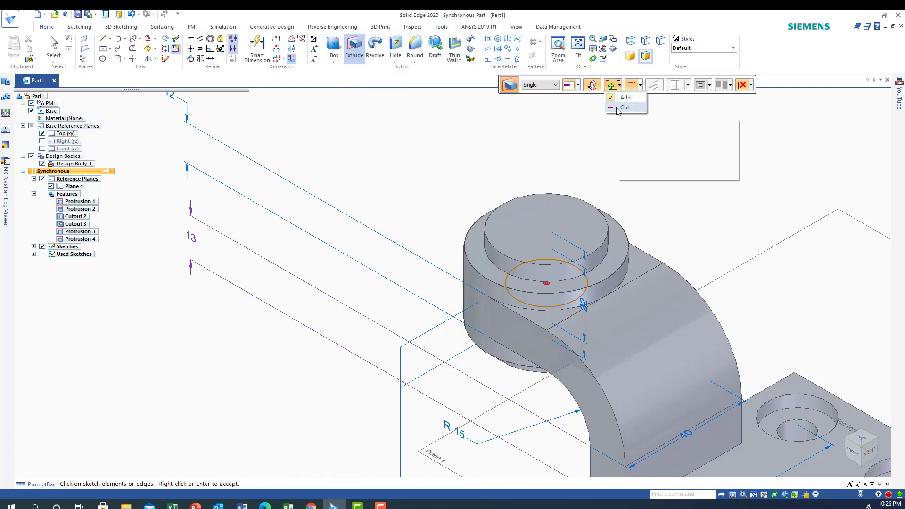
{"action": "left_click", "coordinate": [623, 108]}
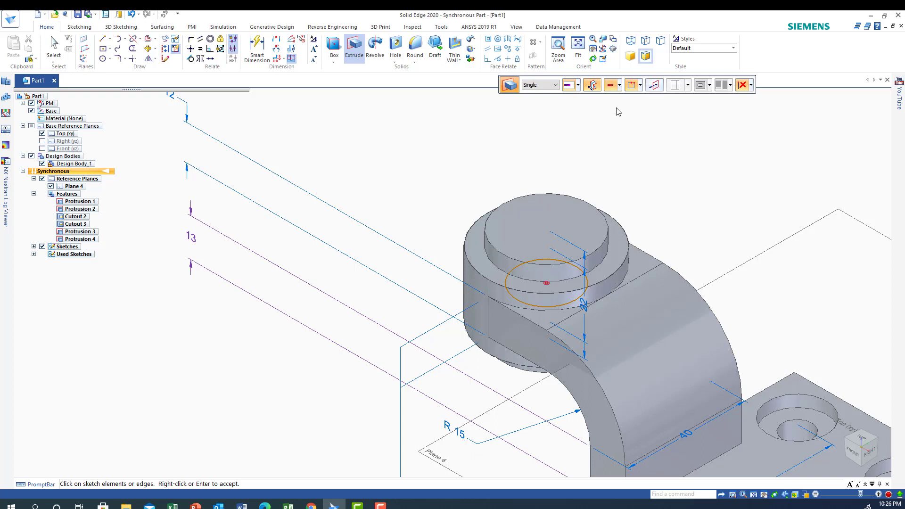
{"action": "left_click", "coordinate": [527, 295]}
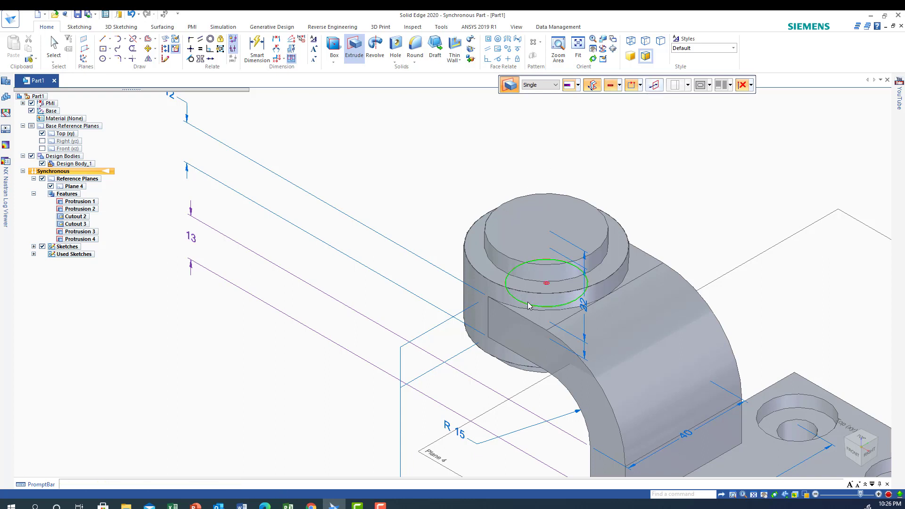
{"action": "right_click", "coordinate": [524, 270]}
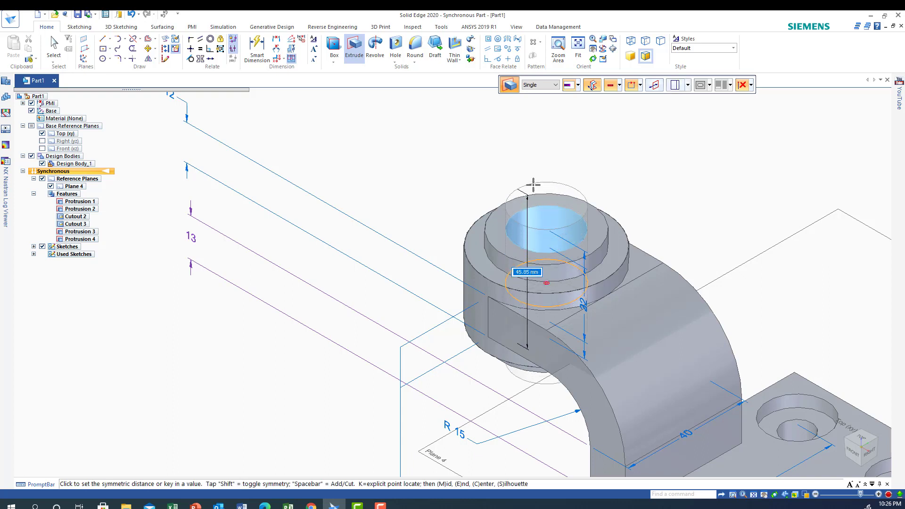
{"action": "left_click", "coordinate": [578, 85]}
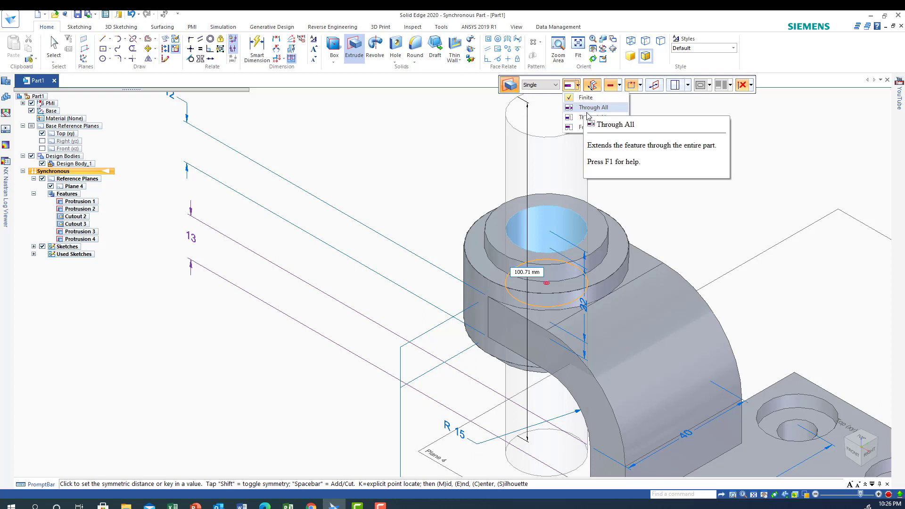
{"action": "left_click", "coordinate": [587, 109]}
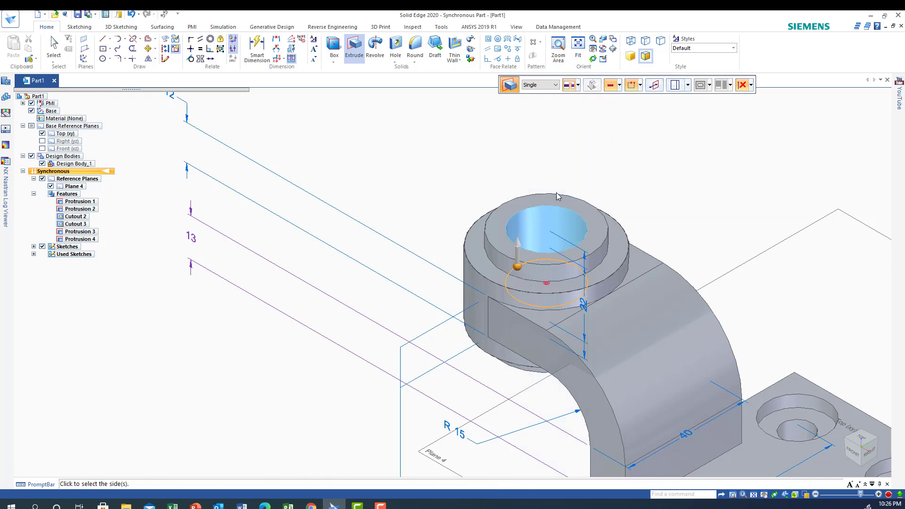
{"action": "middle_click_drag", "start_coordinate": [626, 190], "coordinate": [627, 160]}
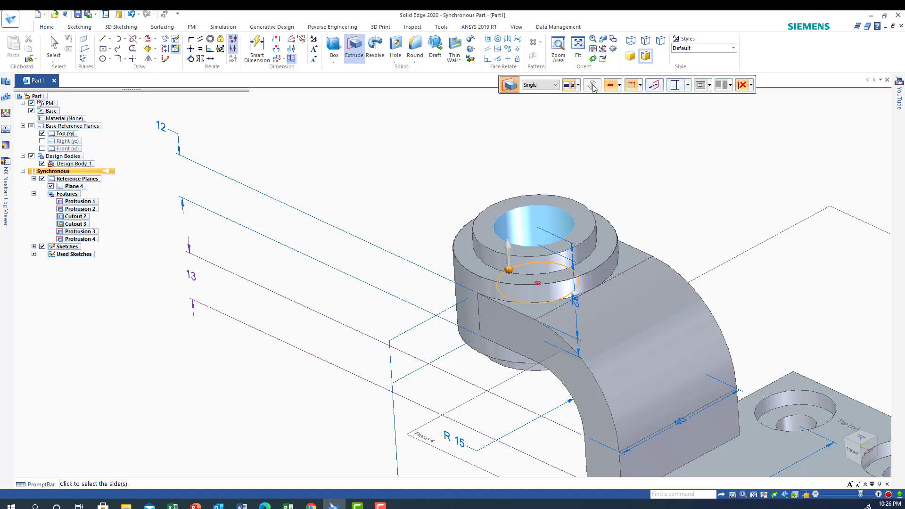
{"action": "left_click", "coordinate": [509, 274]}
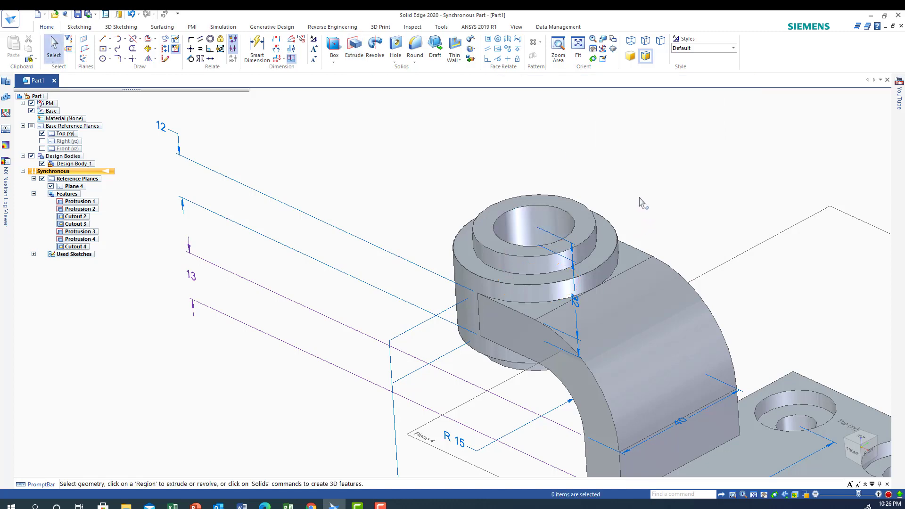
Draw a 100 mm radius tangent arc from the start of the arm's outer bend to the far upper corner of the base.
{"action": "middle_click_drag", "start_coordinate": [643, 201], "coordinate": [735, 377]}
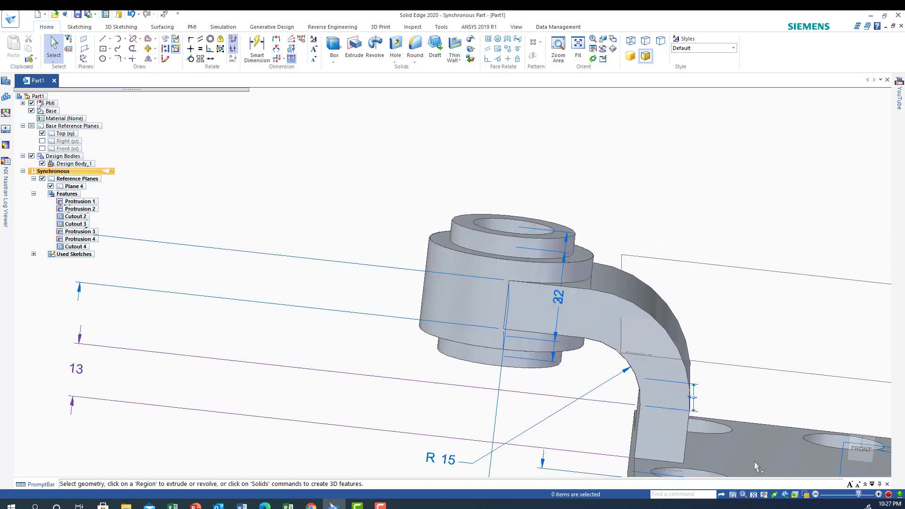
{"action": "left_click", "coordinate": [844, 467]}
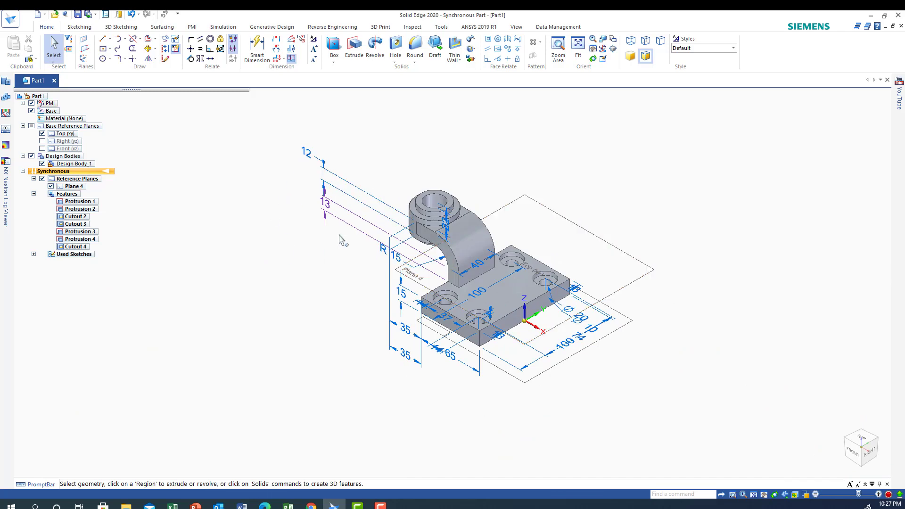
{"action": "left_click", "coordinate": [853, 454]}
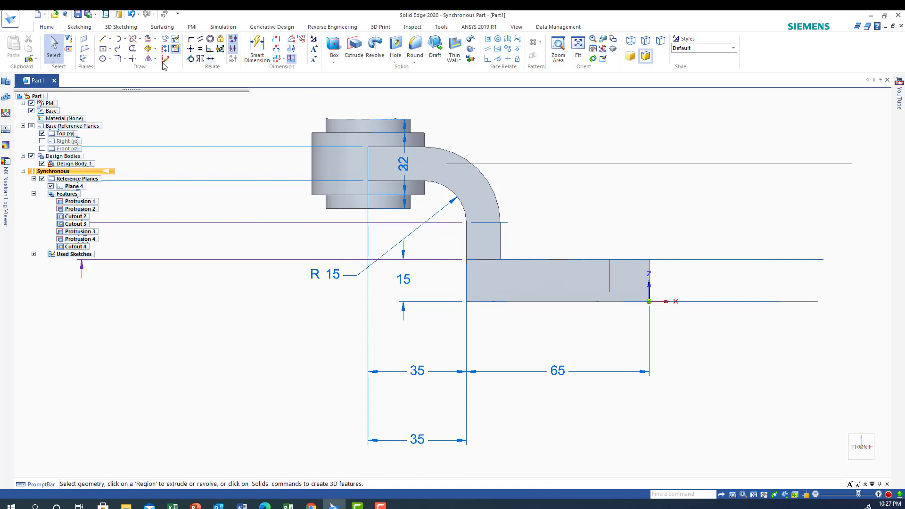
{"action": "left_click", "coordinate": [121, 41]}
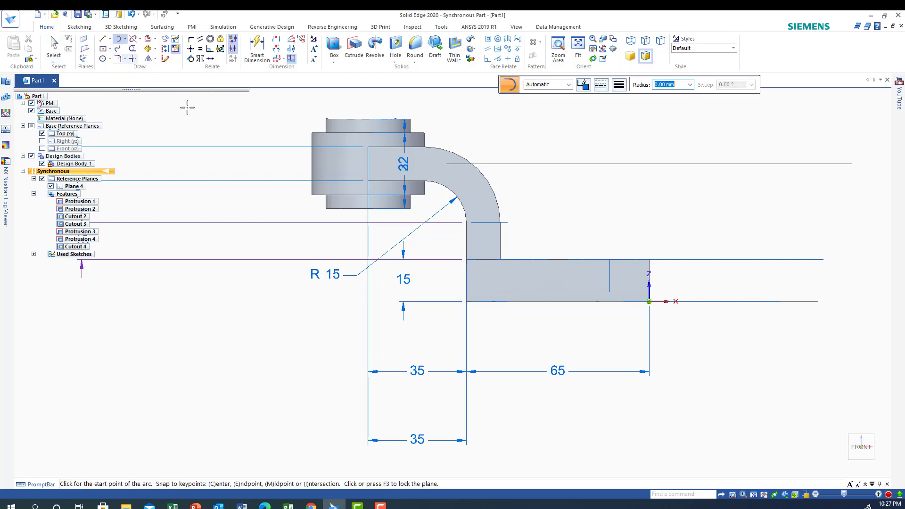
{"action": "left_click", "coordinate": [424, 147]}
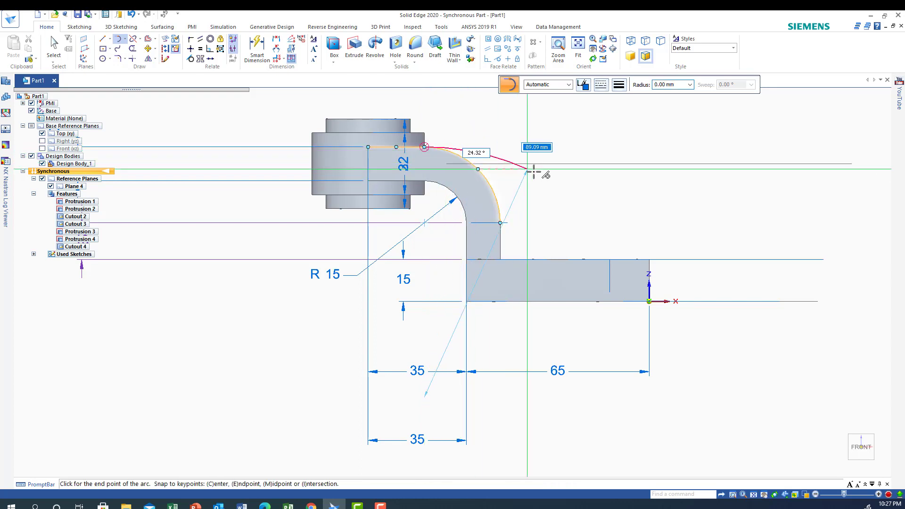
{"action": "left_click", "coordinate": [649, 259]}
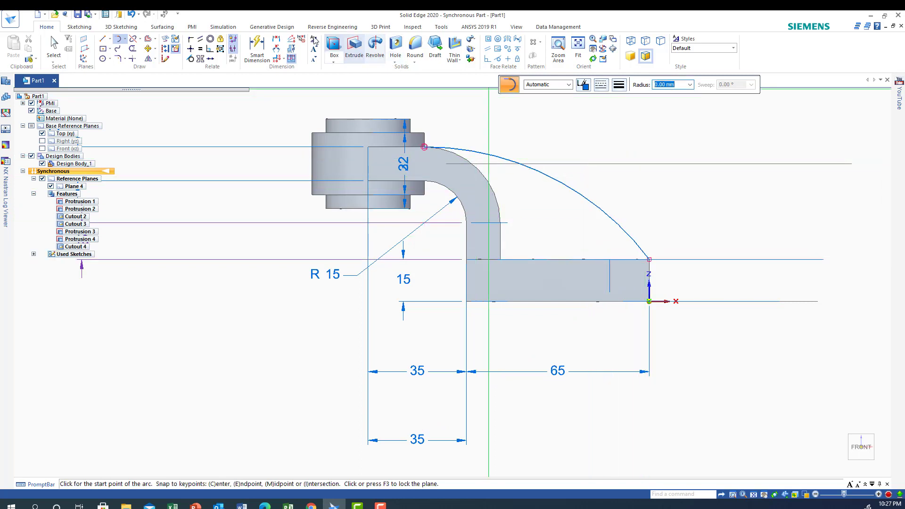
Dimension the new arc's radius and set the value to 95 mm.
{"action": "left_click", "coordinate": [257, 47]}
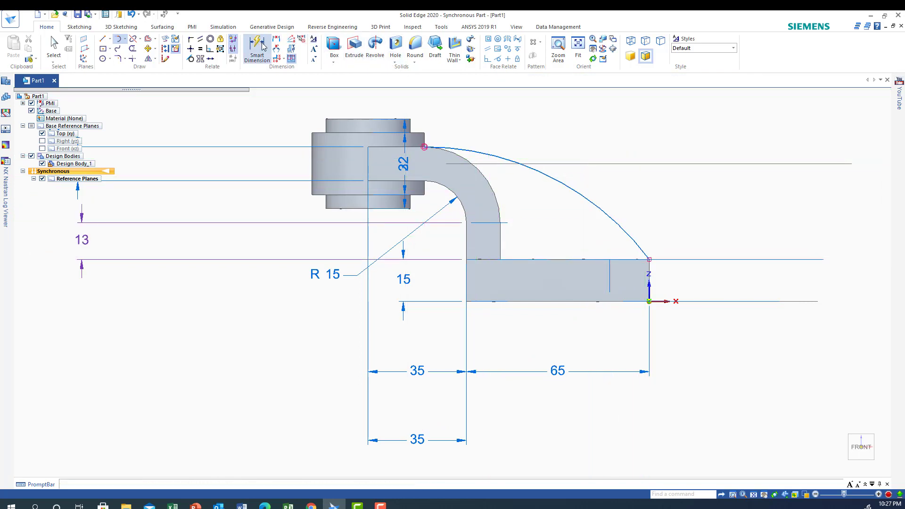
{"action": "left_click", "coordinate": [551, 179]}
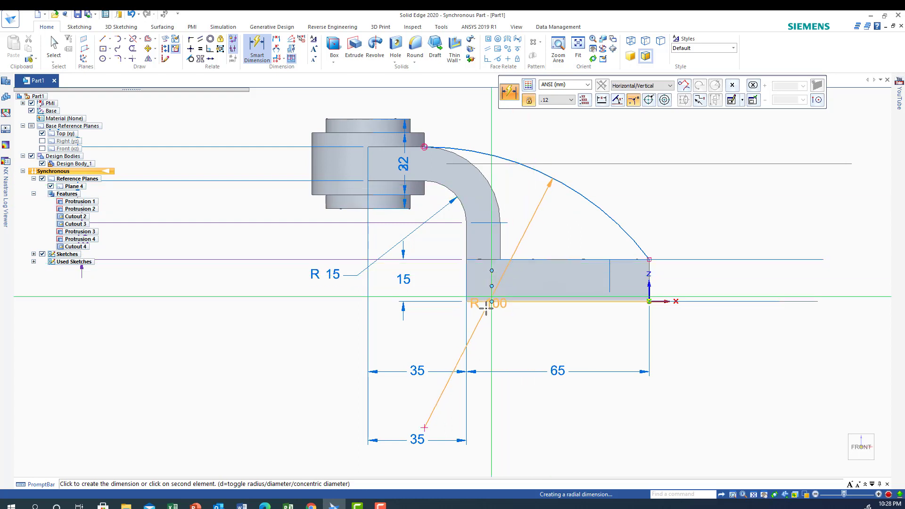
{"action": "left_click", "coordinate": [500, 330]}
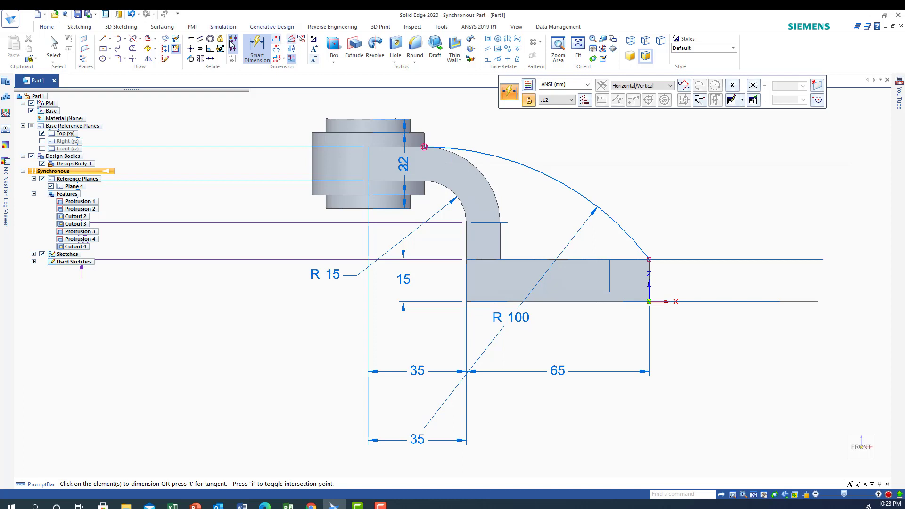
{"action": "key", "text": "Escape"}
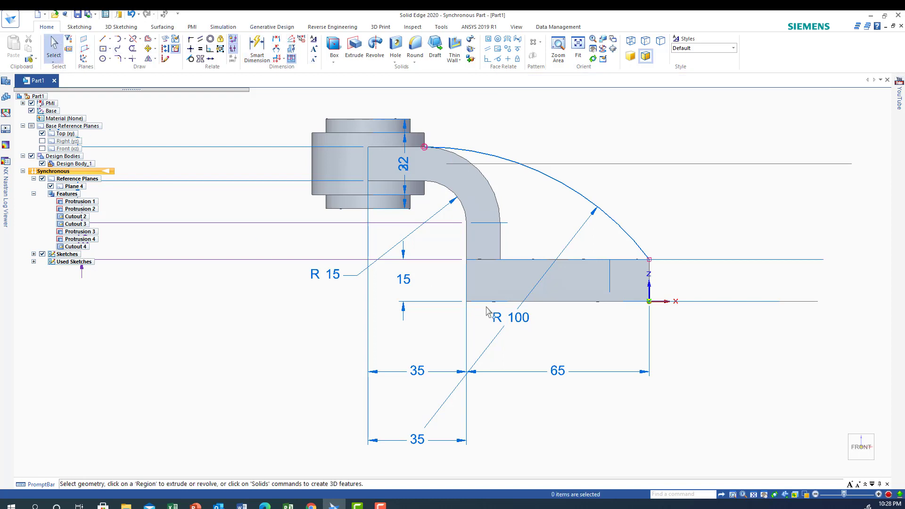
{"action": "left_click", "coordinate": [513, 320]}
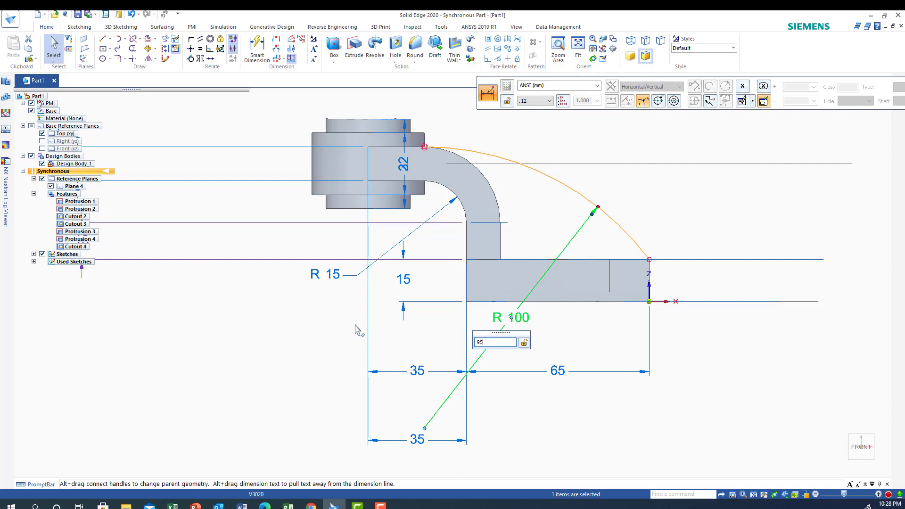
{"action": "key", "text": "Return"}
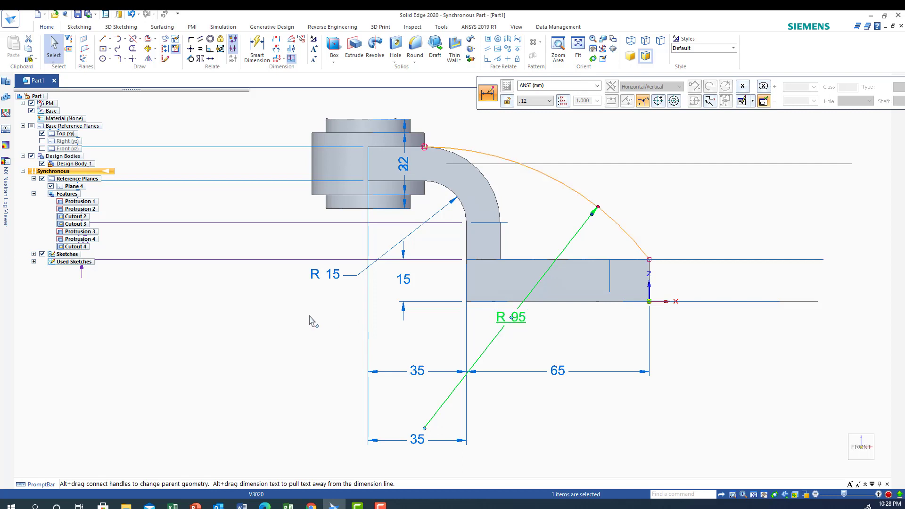
{"action": "key", "text": "Escape"}
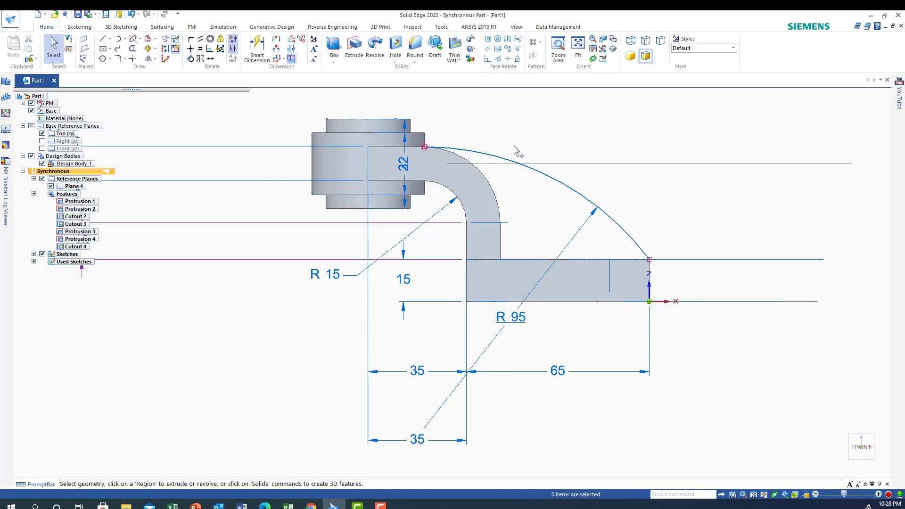
Show the Front (xz) reference plane and hide the Top (xy) reference plane.
{"action": "left_click", "coordinate": [844, 468]}
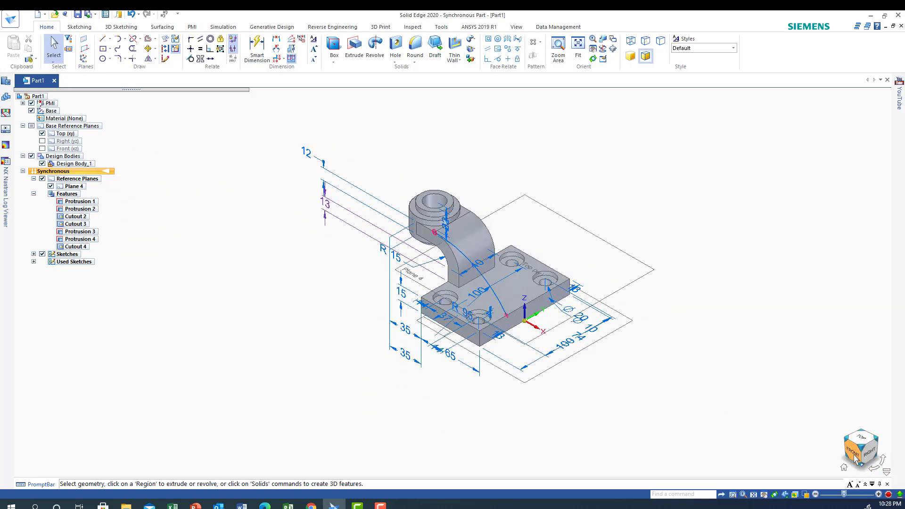
{"action": "left_click", "coordinate": [854, 455]}
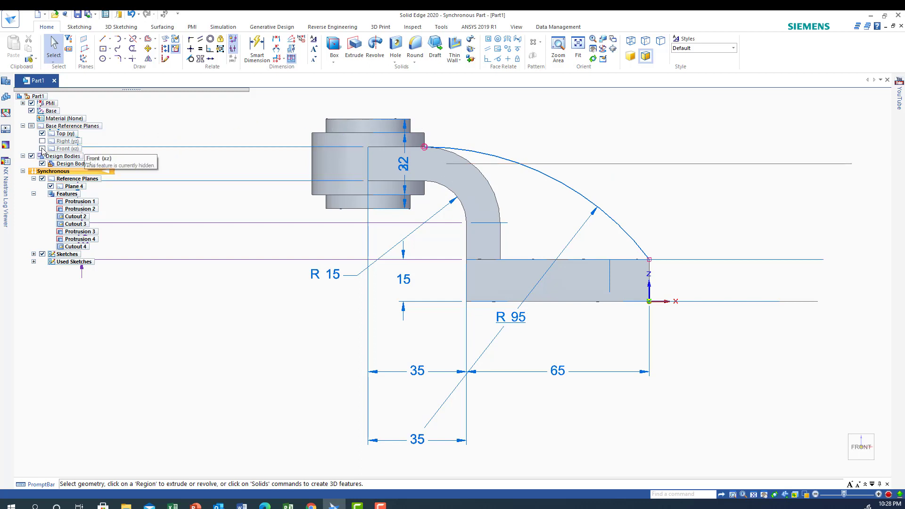
{"action": "left_click", "coordinate": [42, 133]}
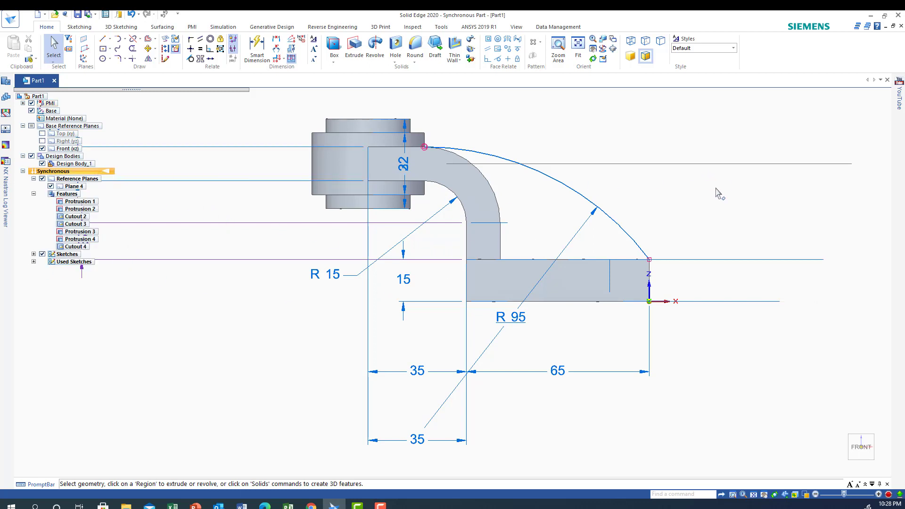
{"action": "middle_click_drag", "start_coordinate": [716, 189], "coordinate": [701, 206]}
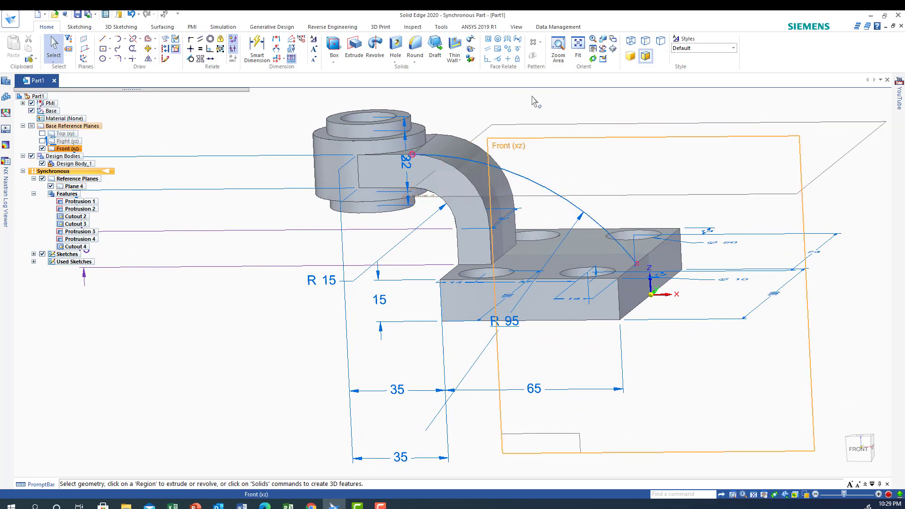
Project the tangent arc onto the Front (xz) plane with Project to Sketch, keeping the default options and Single Wireframe selection.
{"action": "left_click", "coordinate": [165, 41]}
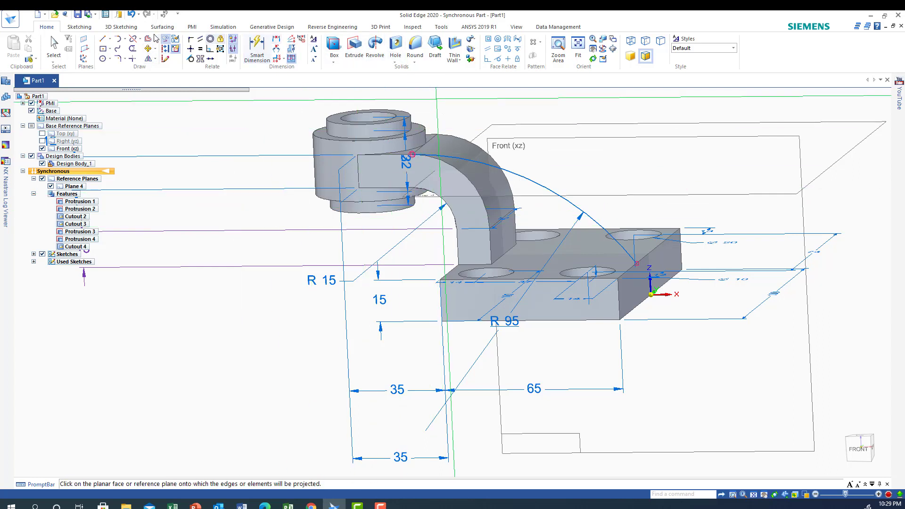
{"action": "left_click", "coordinate": [543, 135]}
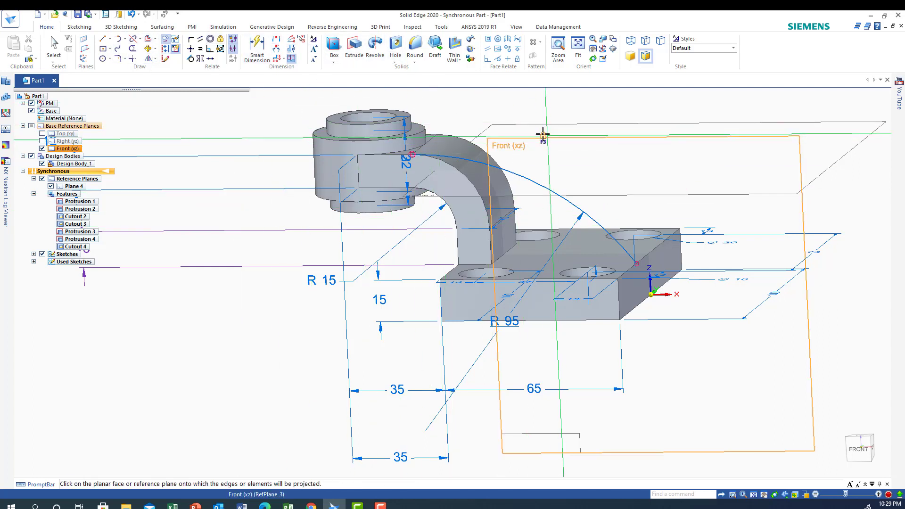
{"action": "left_click", "coordinate": [442, 159]}
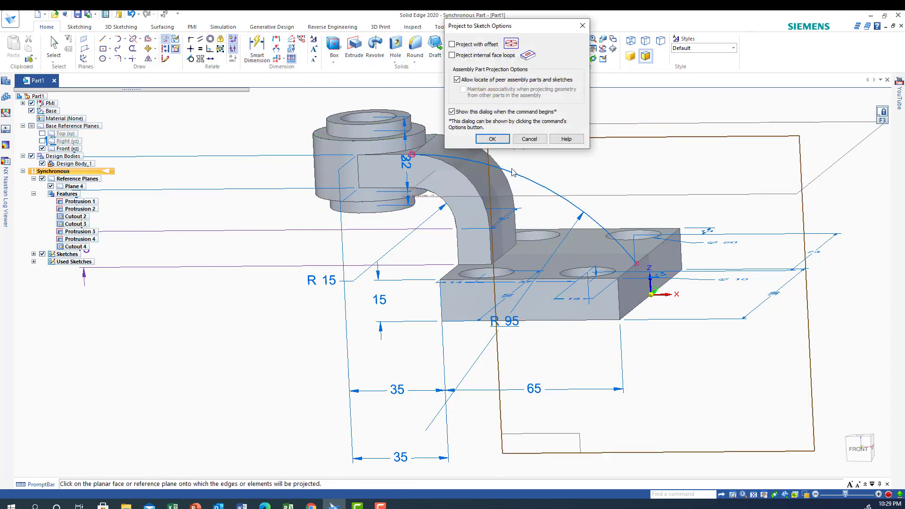
{"action": "left_click", "coordinate": [495, 138]}
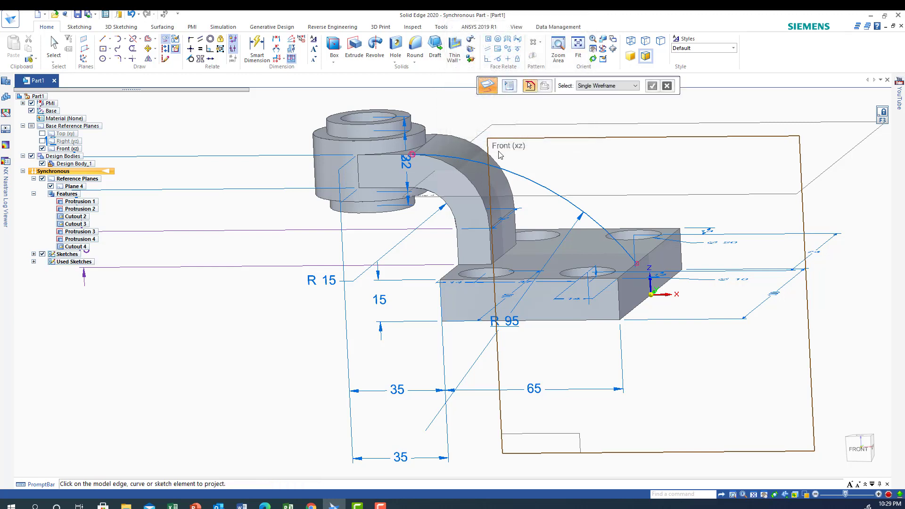
{"action": "left_click", "coordinate": [524, 181]}
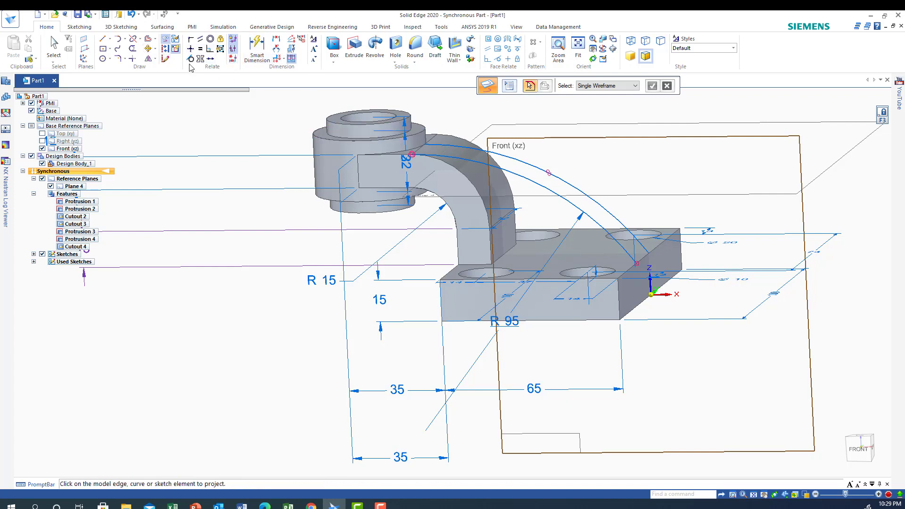
Delete the original arc on the arm's side face, keeping the copy on the Front (xz) plane.
{"action": "left_click", "coordinate": [55, 45]}
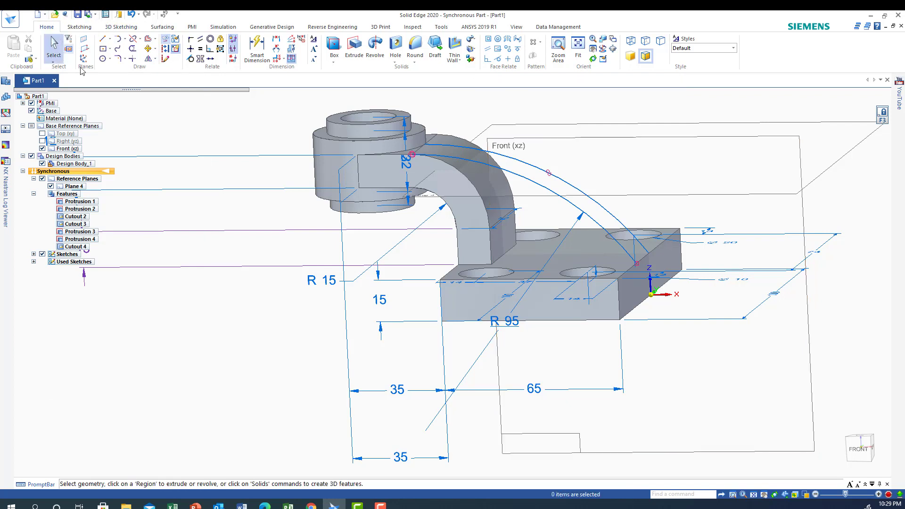
{"action": "left_click", "coordinate": [529, 181]}
{"action": "key", "text": "Escape"}
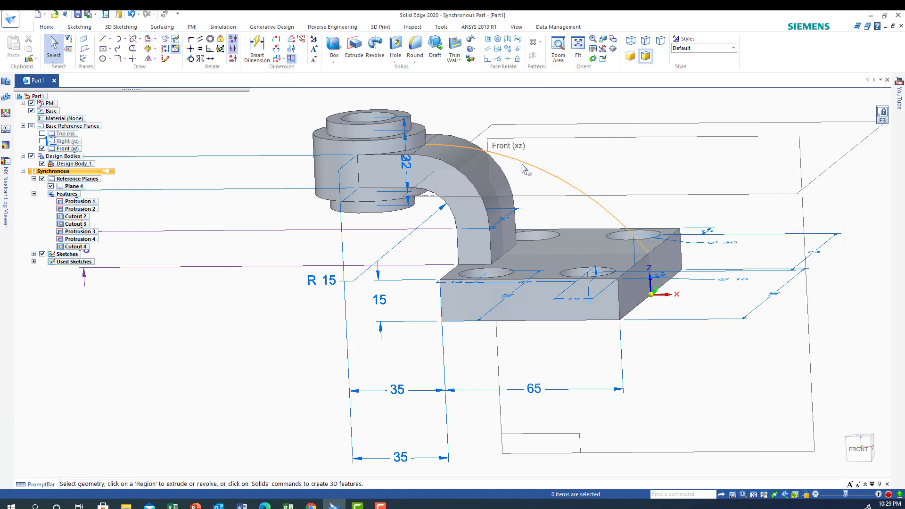
Create a centered rib 12 mm thick from the arc on the Front (xz) plane, filling down to the arm and base.
{"action": "middle_click_drag", "start_coordinate": [715, 356], "coordinate": [684, 378]}
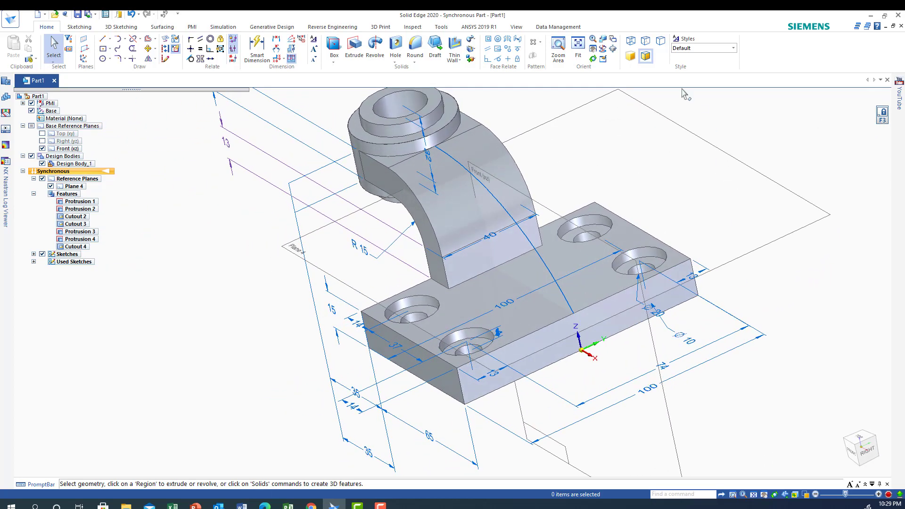
{"action": "left_click", "coordinate": [459, 60]}
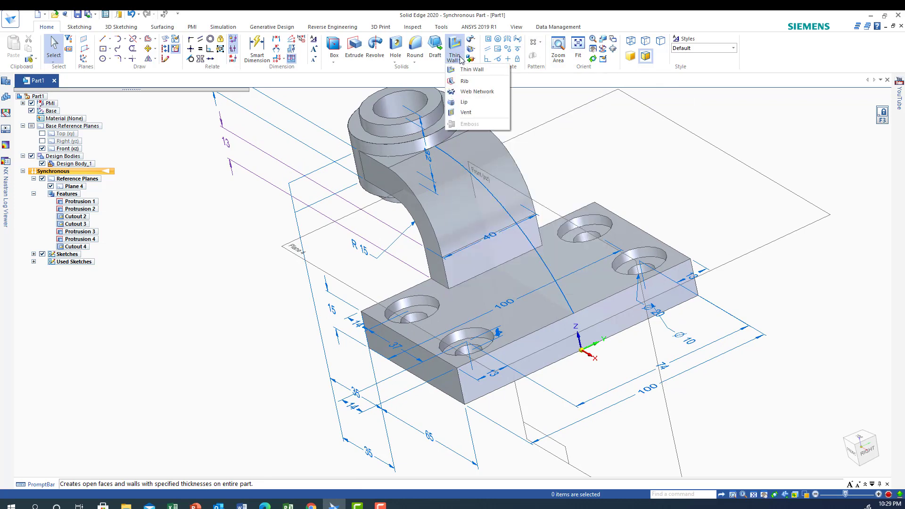
{"action": "left_click", "coordinate": [464, 82]}
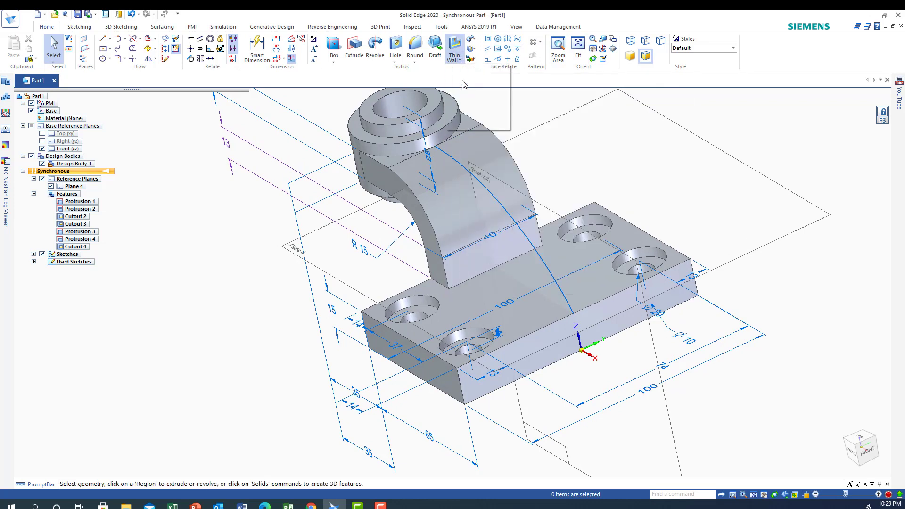
{"action": "left_click", "coordinate": [497, 203]}
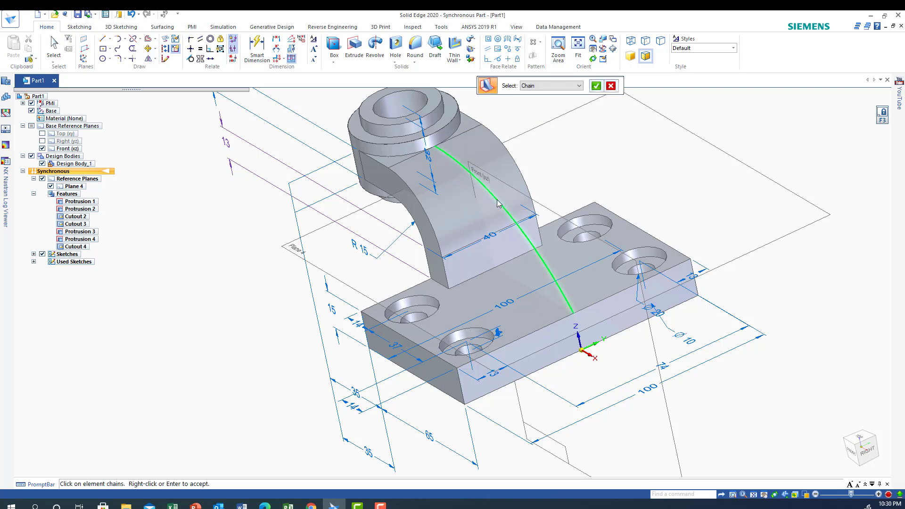
{"action": "left_click", "coordinate": [596, 86]}
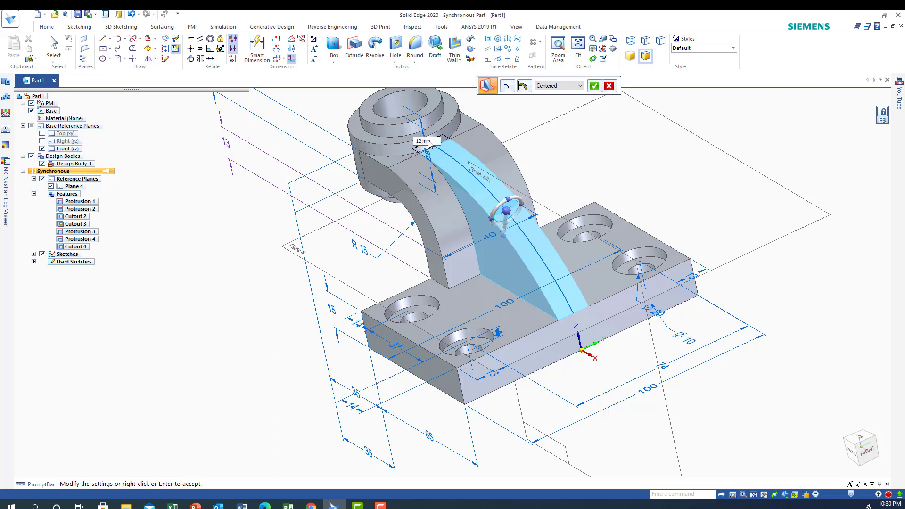
{"action": "key", "text": "Return"}
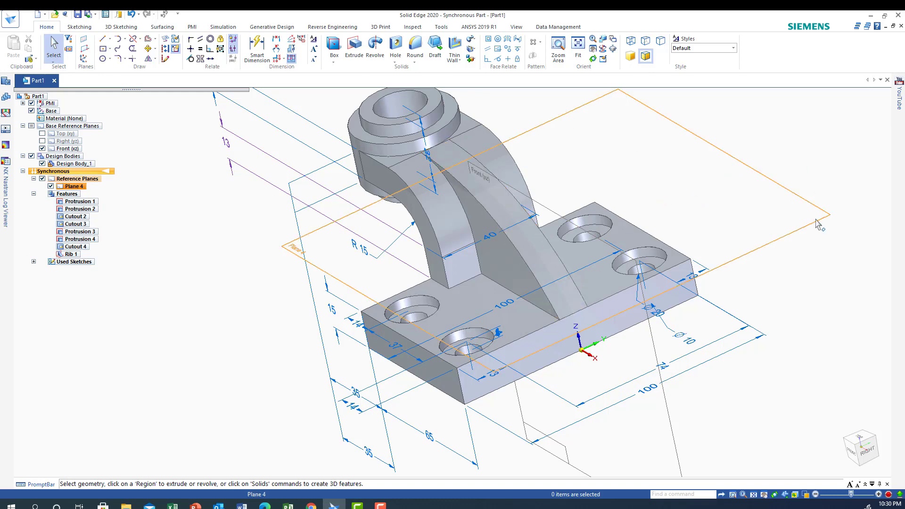
Undo the rib and the deletion of the original R 95 arc on the arm's side face.
{"action": "middle_click_drag", "start_coordinate": [814, 302], "coordinate": [730, 204]}
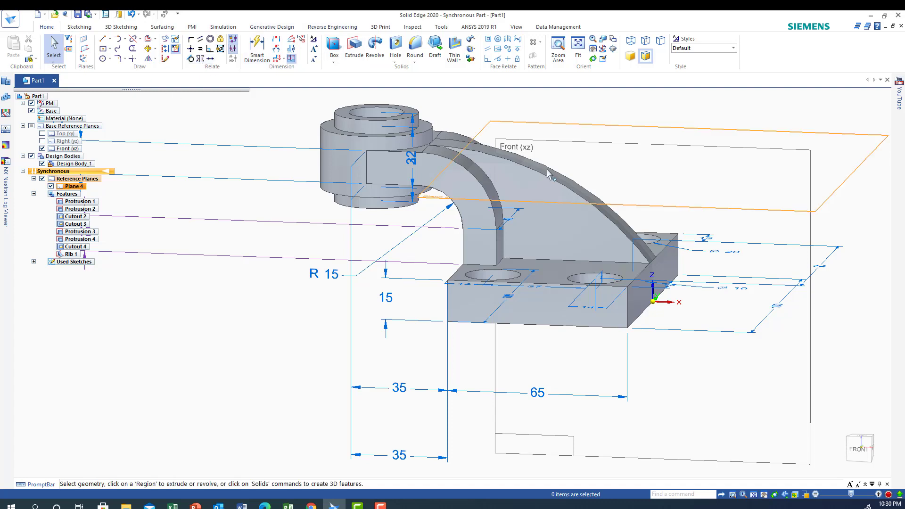
{"action": "left_click", "coordinate": [132, 14]}
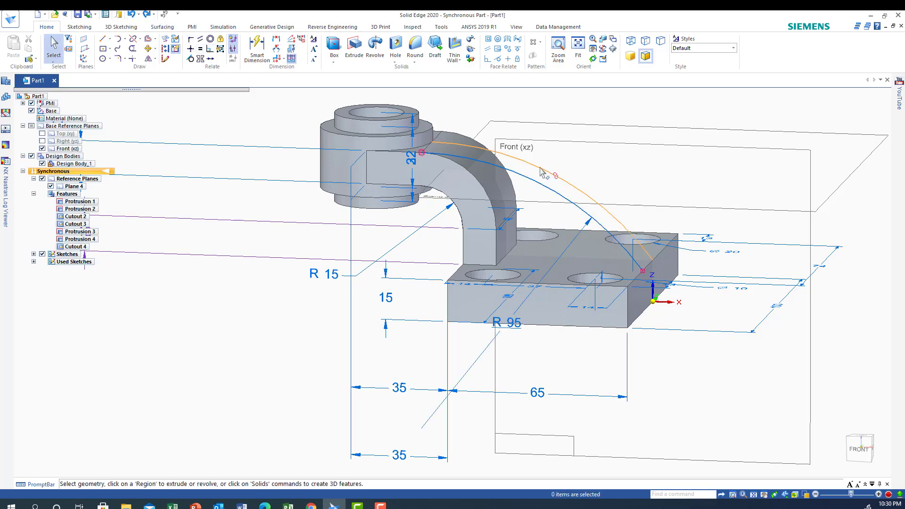
Create a rib from the Front (xz) plane arc with 12 mm thickness and the Centered option.
{"action": "middle_click_drag", "start_coordinate": [735, 394], "coordinate": [669, 410]}
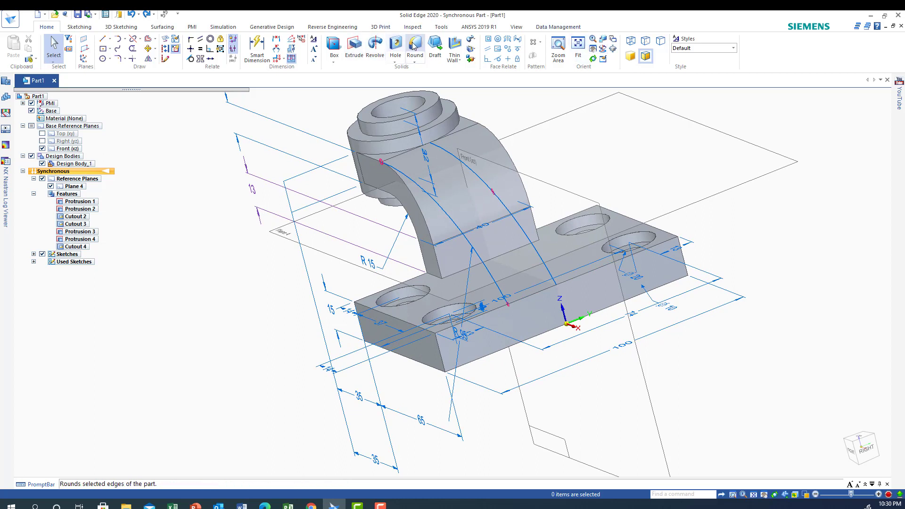
{"action": "left_click", "coordinate": [454, 48]}
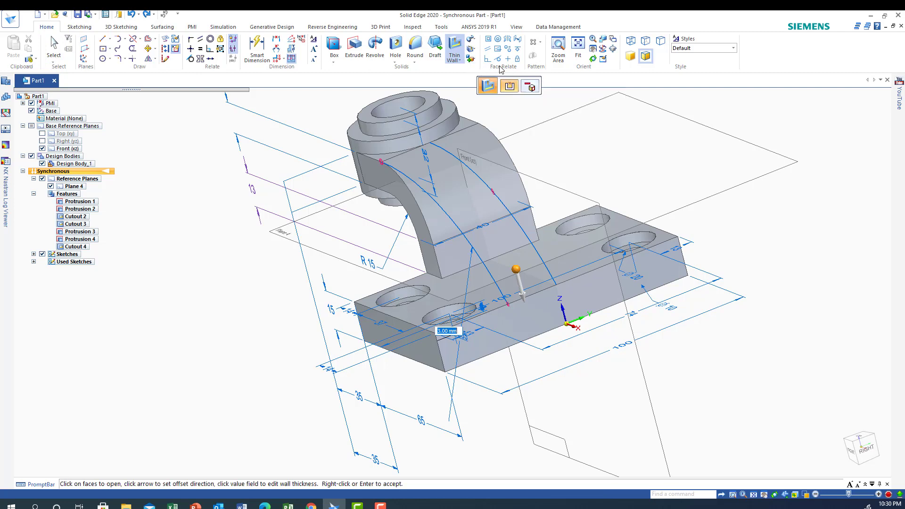
{"action": "left_click", "coordinate": [461, 60]}
{"action": "left_click", "coordinate": [464, 81]}
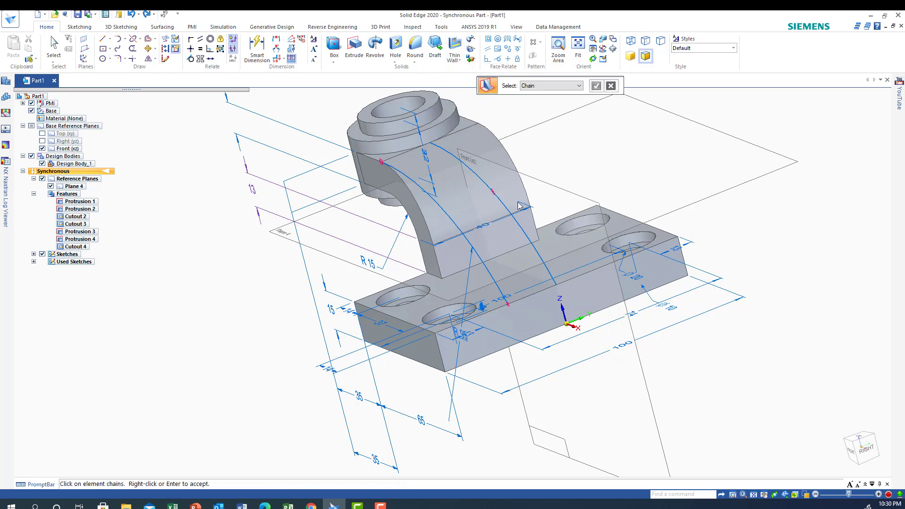
{"action": "left_click", "coordinate": [502, 206]}
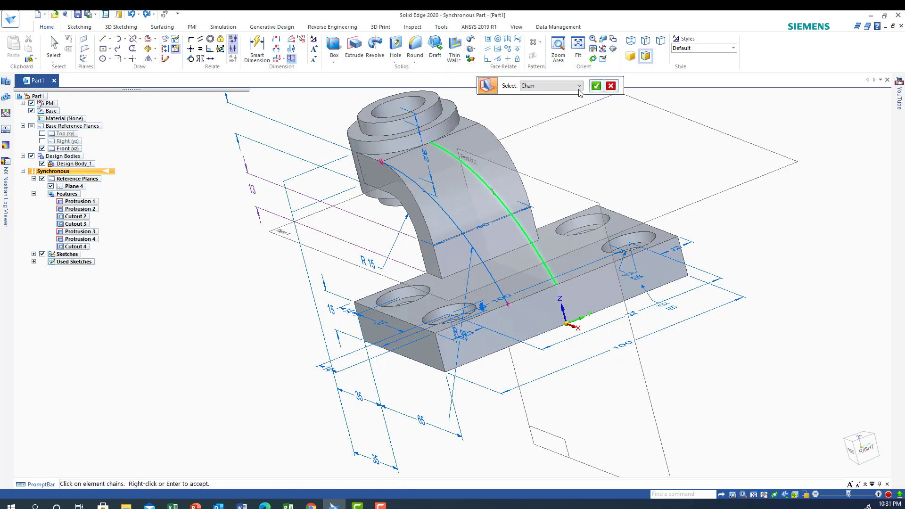
{"action": "left_click", "coordinate": [596, 86]}
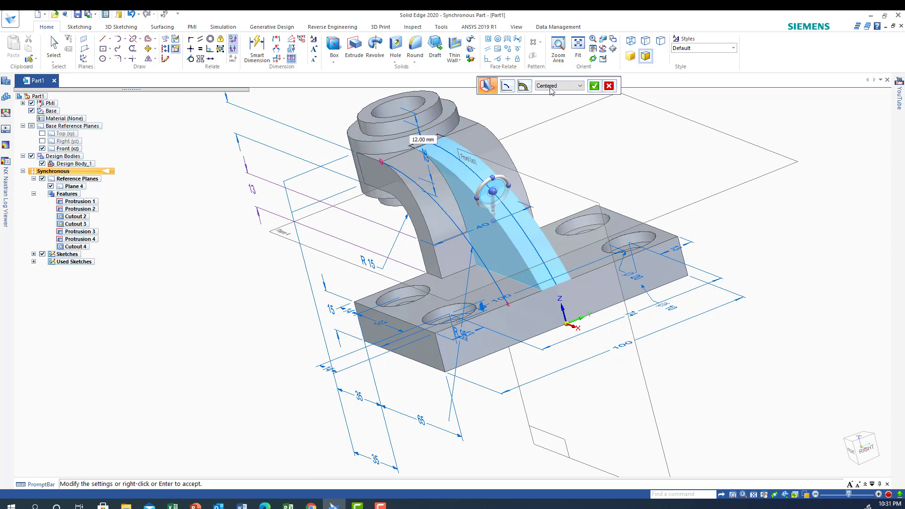
{"action": "left_click", "coordinate": [595, 85]}
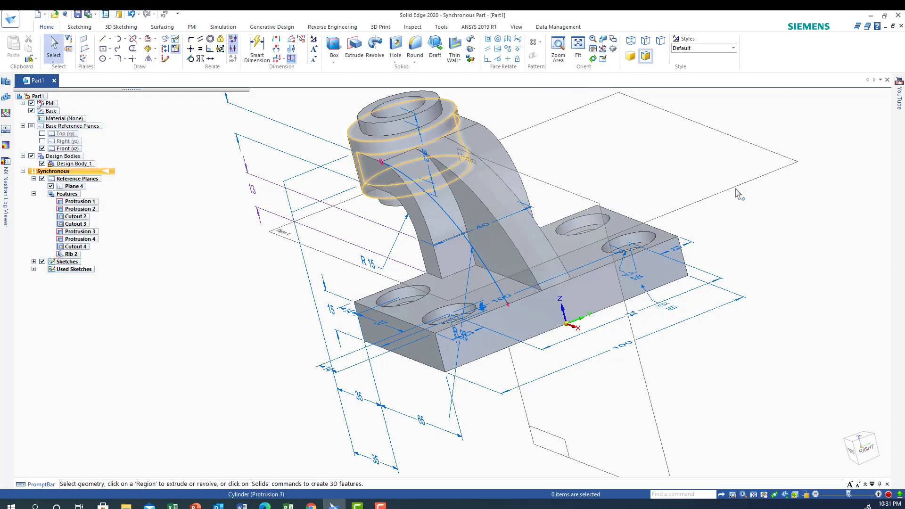
Hide Plane 4 and create a reference plane parallel to Front (xz), offset 6 mm to the rib's near side face.
{"action": "middle_click_drag", "start_coordinate": [804, 255], "coordinate": [806, 225]}
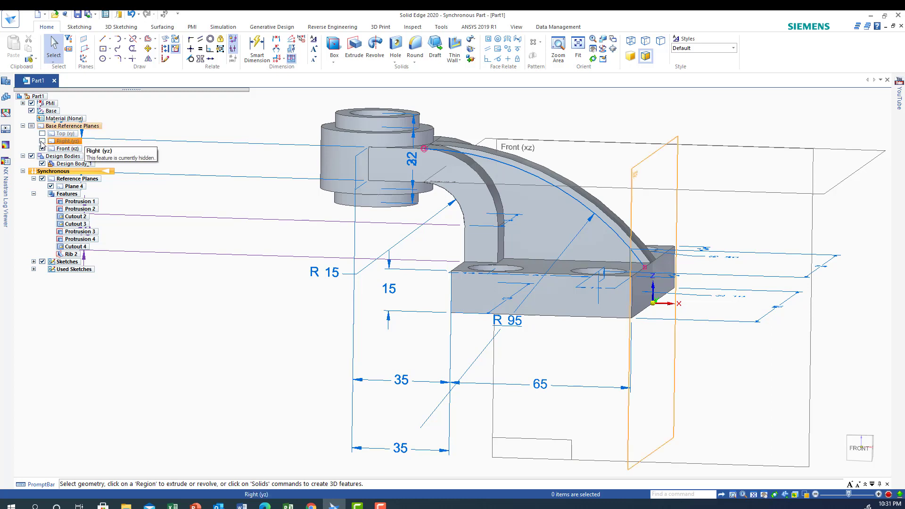
{"action": "left_click", "coordinate": [51, 185]}
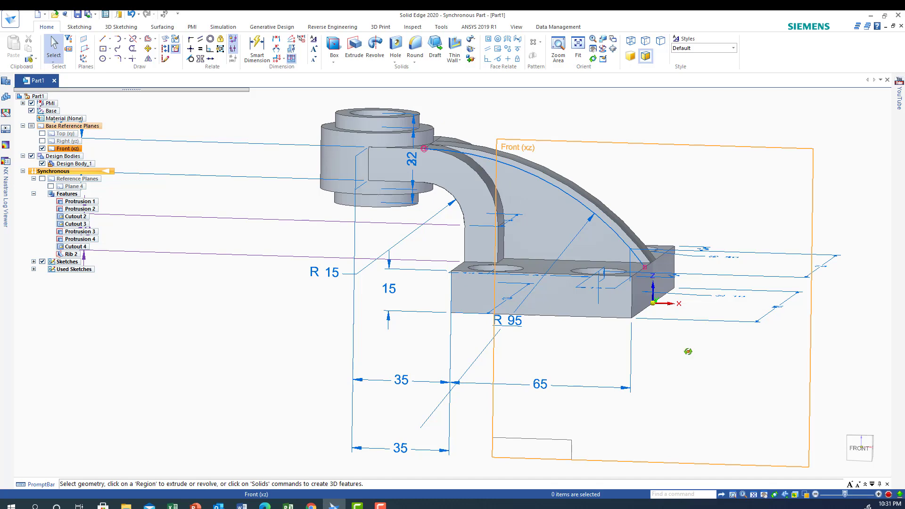
{"action": "middle_click_drag", "start_coordinate": [688, 351], "coordinate": [658, 374]}
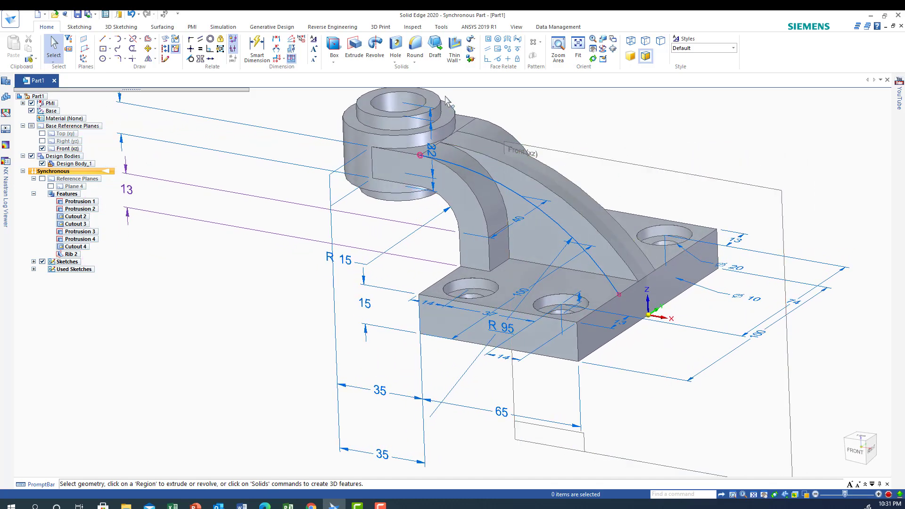
{"action": "left_click", "coordinate": [84, 40]}
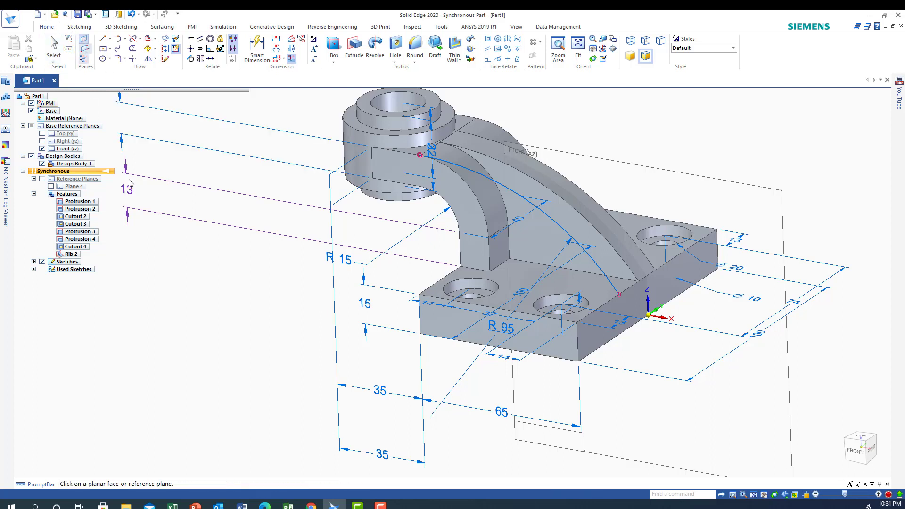
{"action": "left_click", "coordinate": [667, 173]}
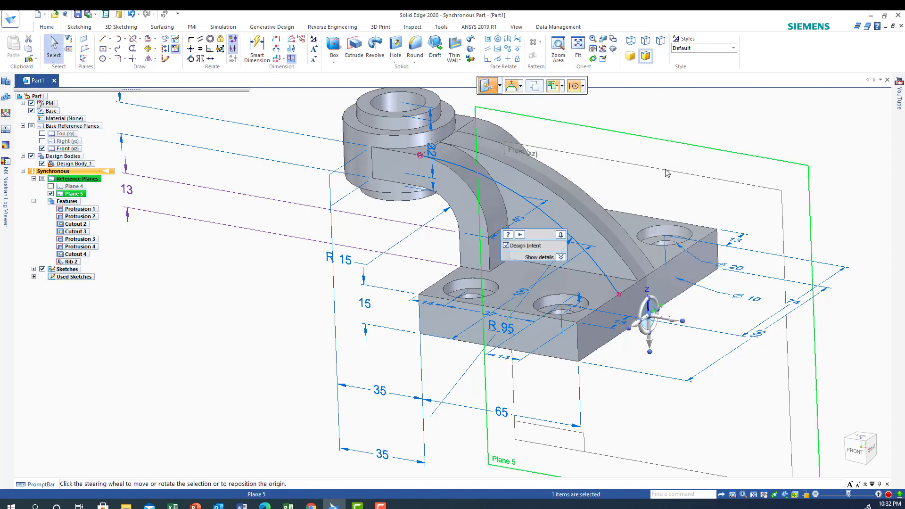
{"action": "left_click", "coordinate": [637, 326]}
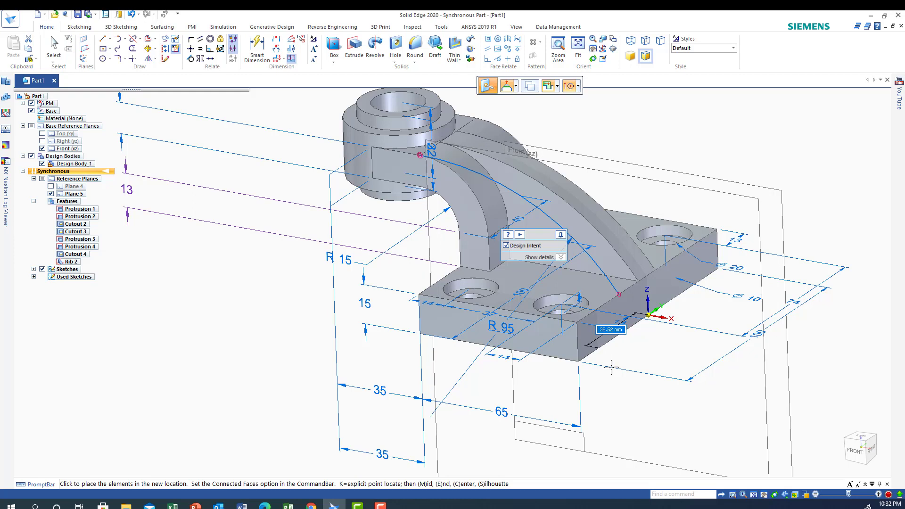
{"action": "type", "text": "6"}
{"action": "key", "text": "Return"}
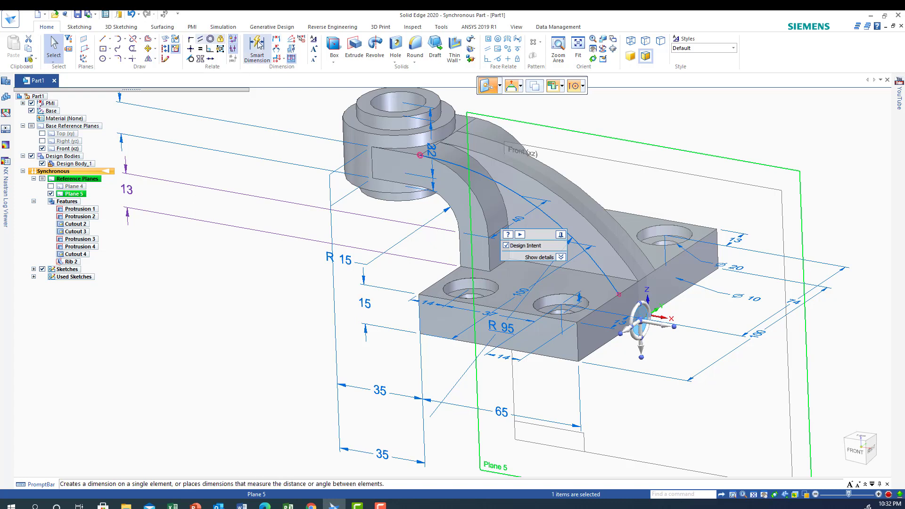
Project the rib's arc, the arm's outer arc and vertical edge, and the rib's base edge onto the 6 mm offset plane.
{"action": "left_click", "coordinate": [164, 39]}
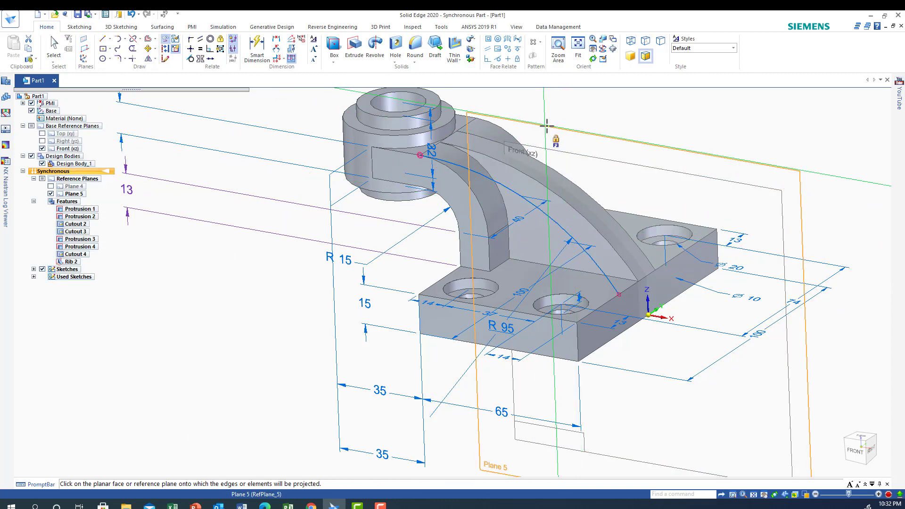
{"action": "left_click", "coordinate": [556, 139]}
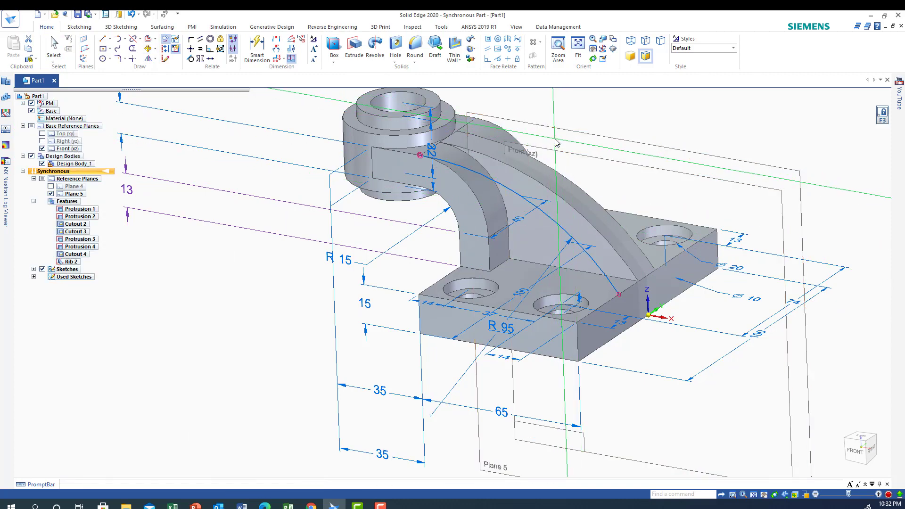
{"action": "left_click", "coordinate": [483, 170]}
{"action": "left_click", "coordinate": [493, 139]}
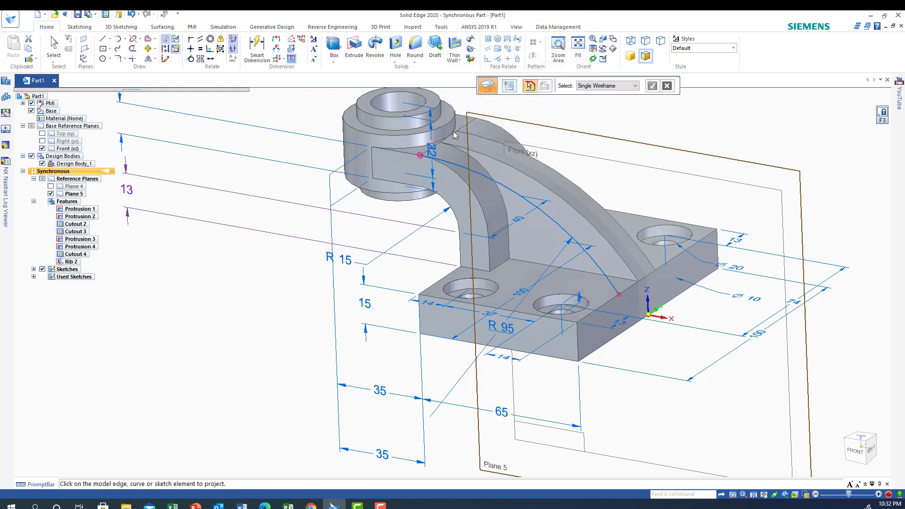
{"action": "left_click", "coordinate": [552, 220]}
{"action": "left_click", "coordinate": [511, 223]}
{"action": "left_click", "coordinate": [510, 244]}
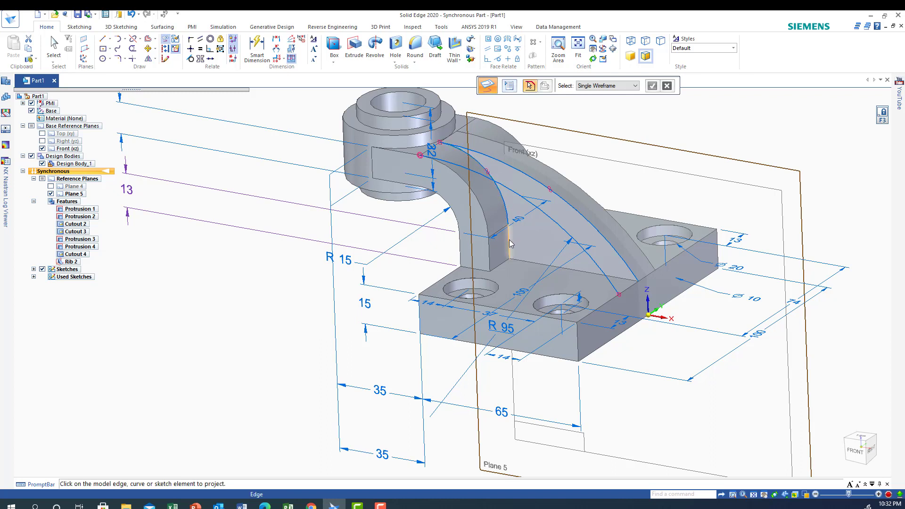
{"action": "left_click", "coordinate": [530, 265]}
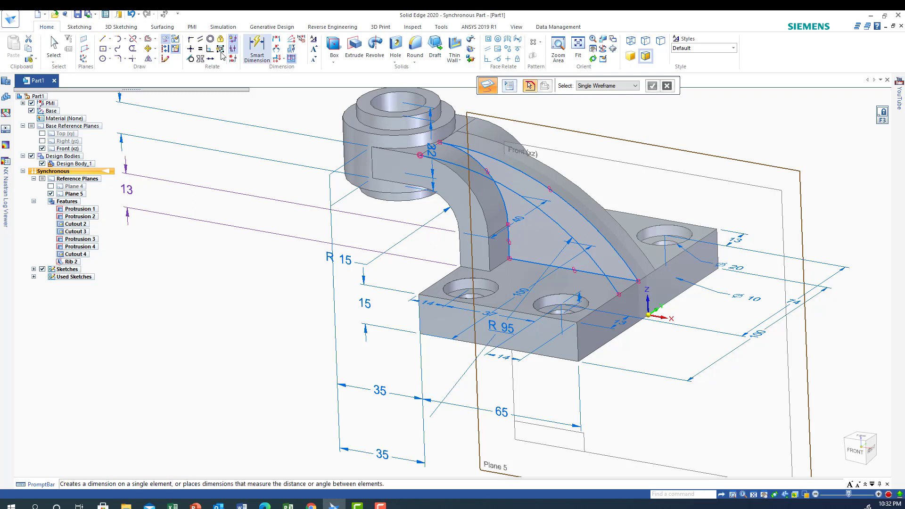
Offset the projected rib outline 7 mm inward on the offset plane and return to the isometric view.
{"action": "left_click", "coordinate": [133, 50]}
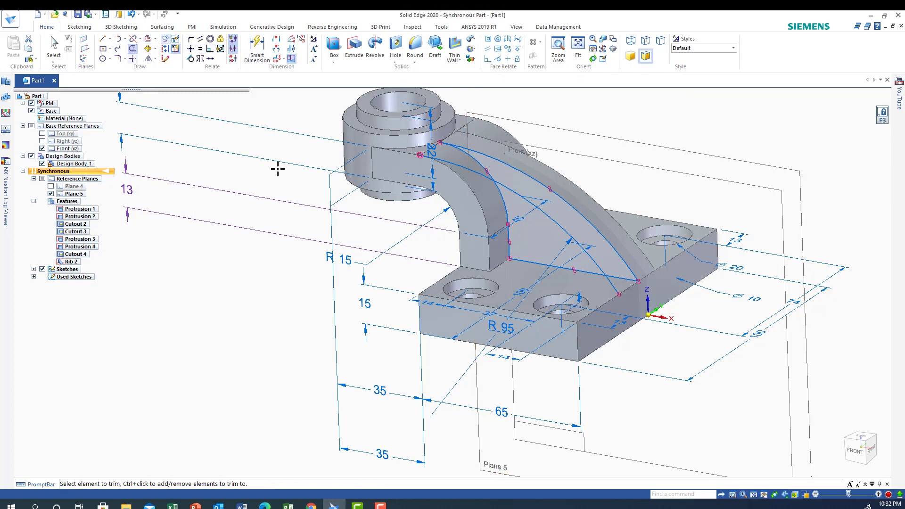
{"action": "left_click_drag", "start_coordinate": [548, 219], "coordinate": [551, 220]}
{"action": "left_click", "coordinate": [853, 449]}
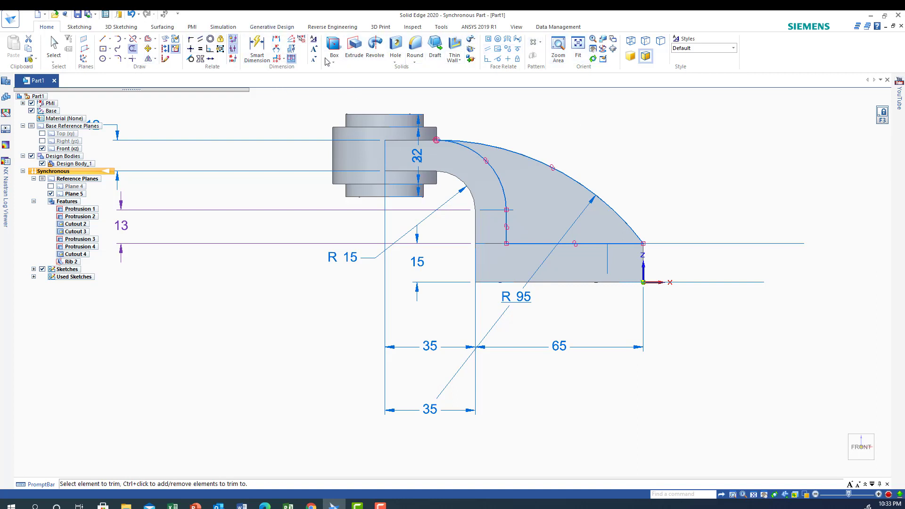
{"action": "left_click", "coordinate": [149, 41]}
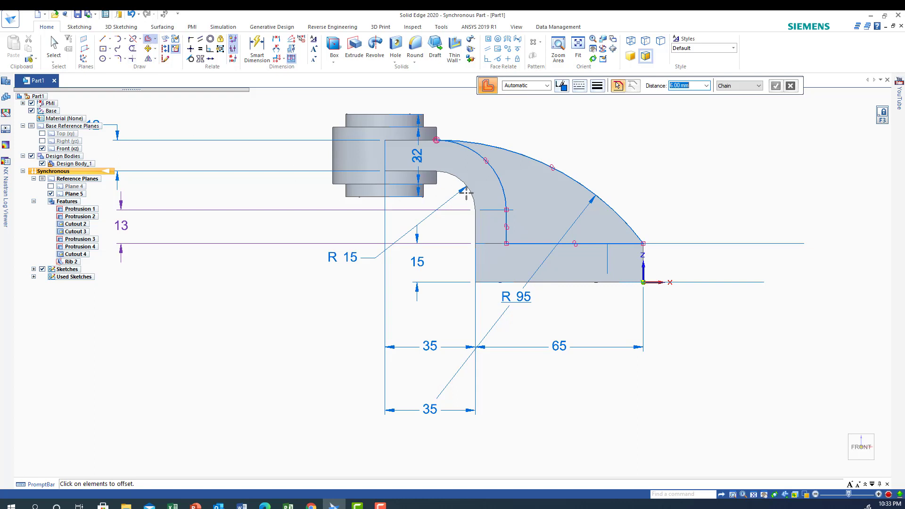
{"action": "left_click", "coordinate": [502, 186]}
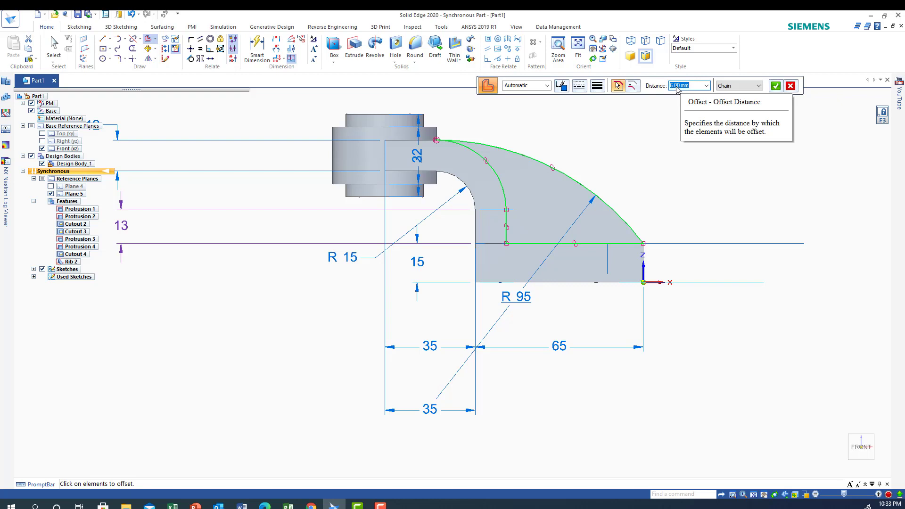
{"action": "left_click", "coordinate": [503, 174]}
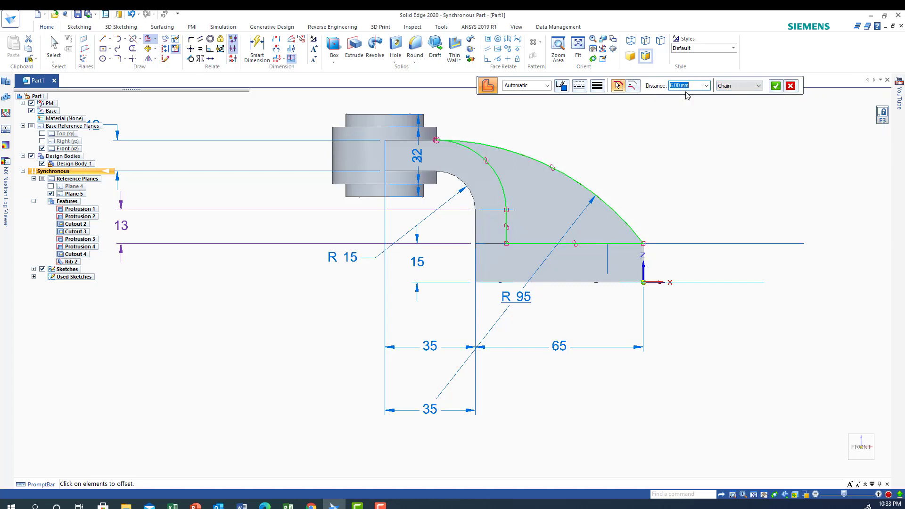
{"action": "type", "text": "7"}
{"action": "key", "text": "Return"}
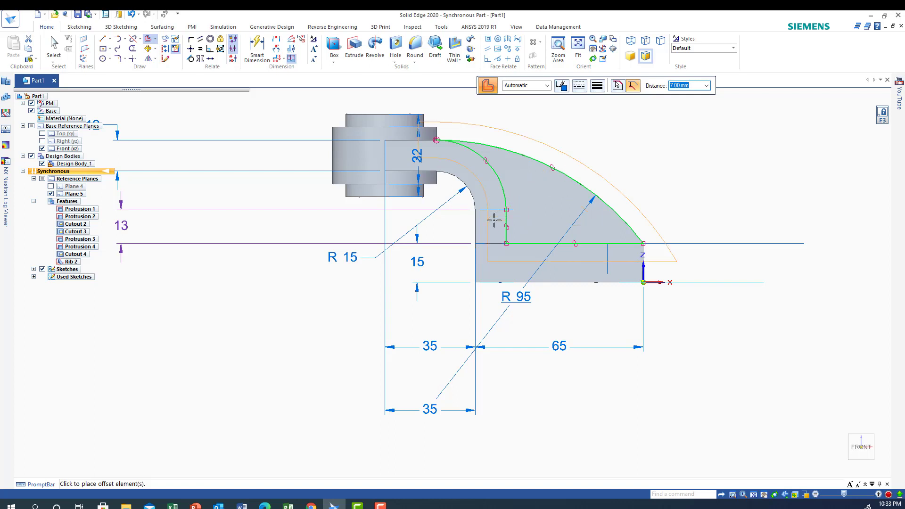
{"action": "left_click", "coordinate": [536, 183]}
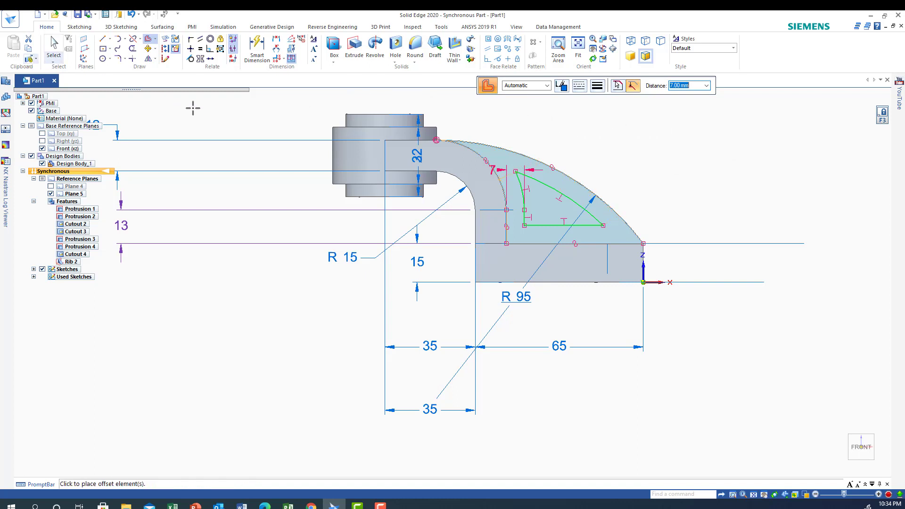
{"action": "left_click", "coordinate": [219, 122]}
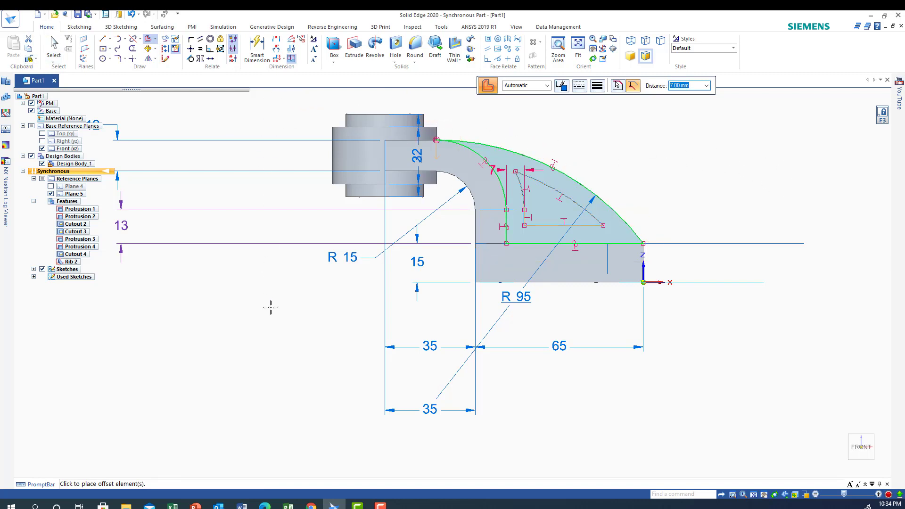
{"action": "key", "text": "Escape"}
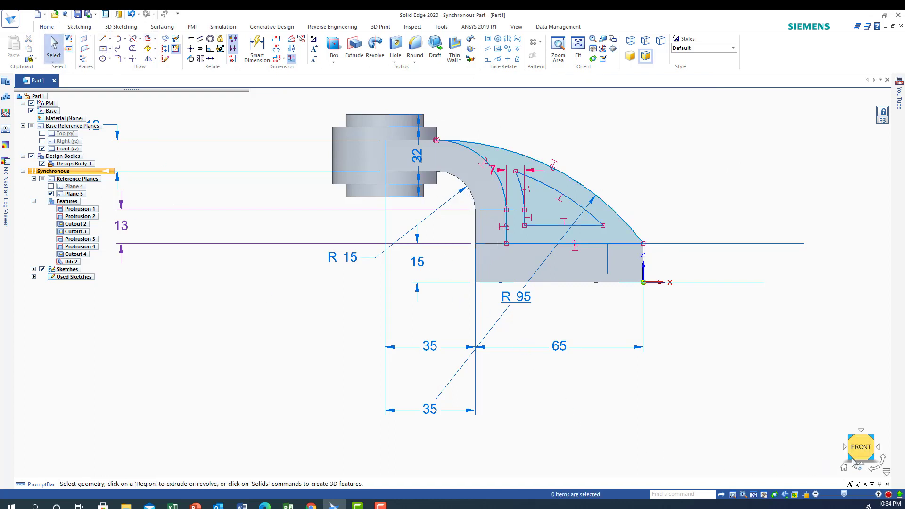
{"action": "left_click", "coordinate": [844, 468]}
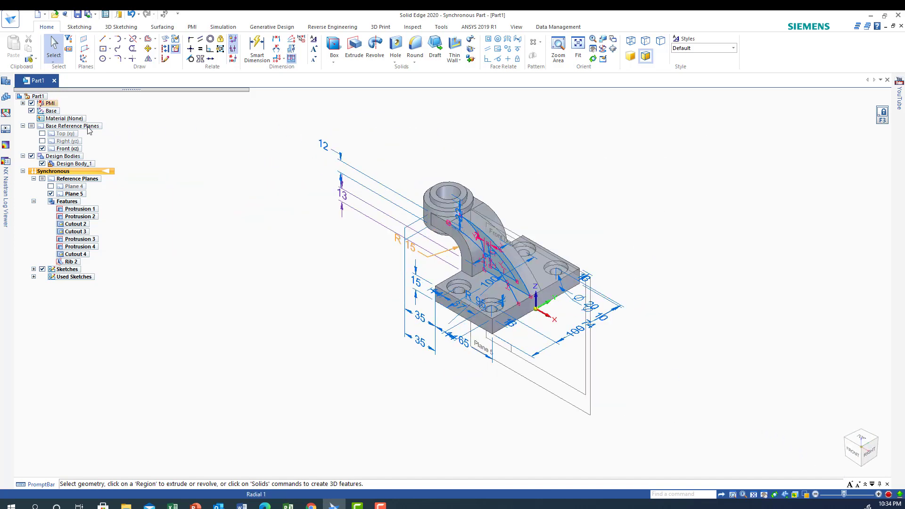
Hide the PMI dimensions, the rib's R 95 arc sketch and Plane 5, leaving the Front (xz) plane displayed.
{"action": "left_click", "coordinate": [32, 103]}
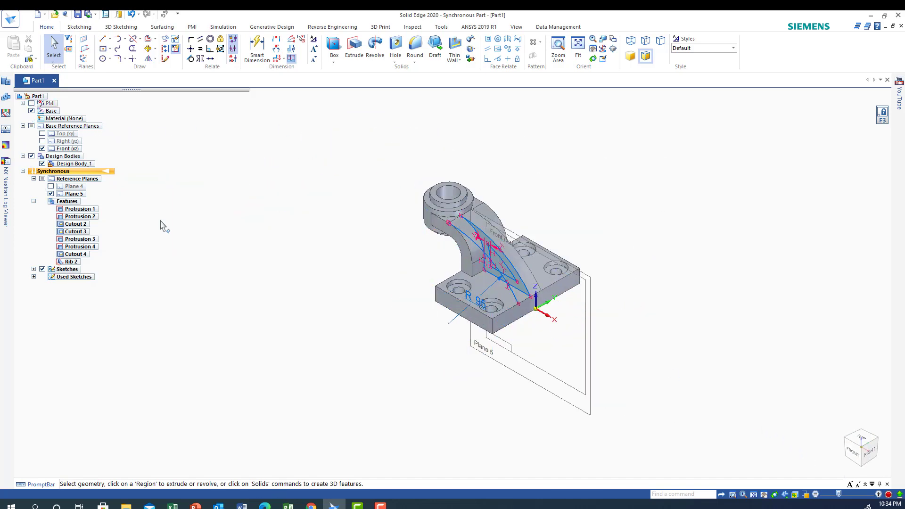
{"action": "left_click", "coordinate": [43, 149]}
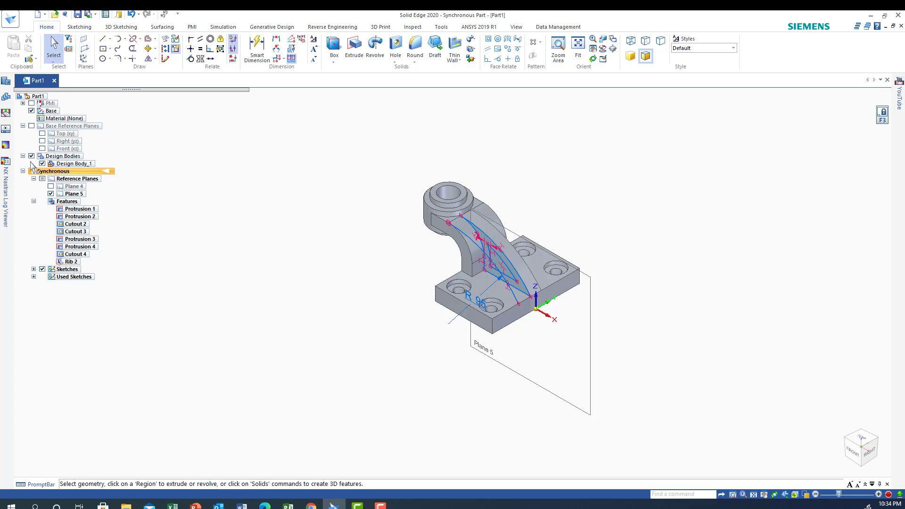
{"action": "left_click", "coordinate": [43, 269]}
{"action": "left_click", "coordinate": [51, 194]}
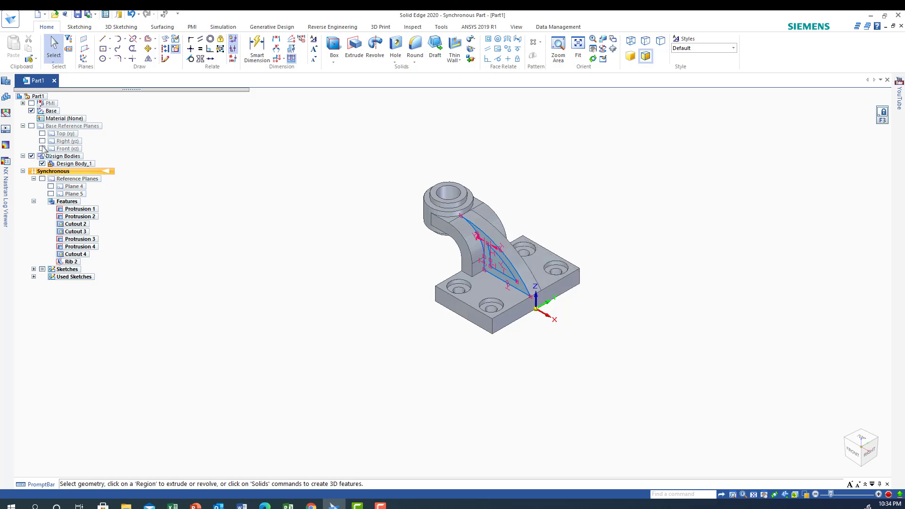
{"action": "left_click", "coordinate": [42, 148]}
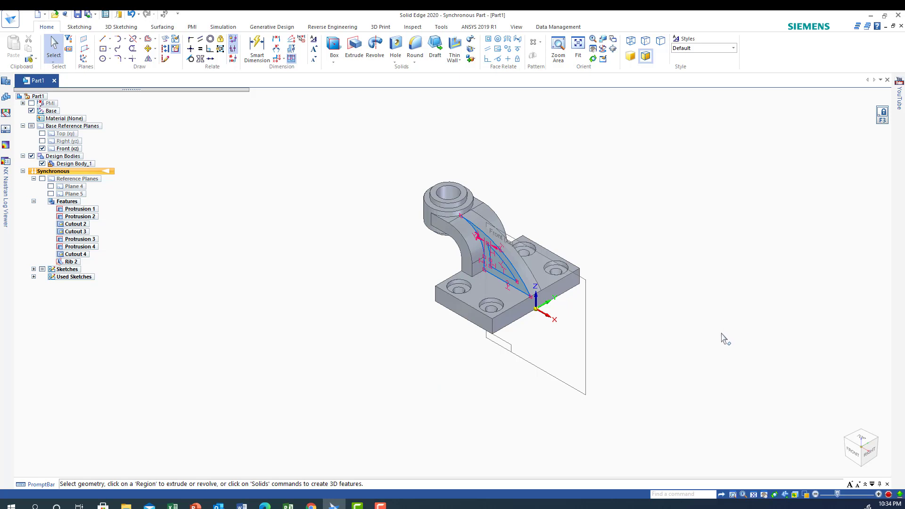
Fillet the three sharp corners of the inset outline on the rib's side with a 3 mm radius.
{"action": "middle_click_drag", "start_coordinate": [723, 338], "coordinate": [776, 330]}
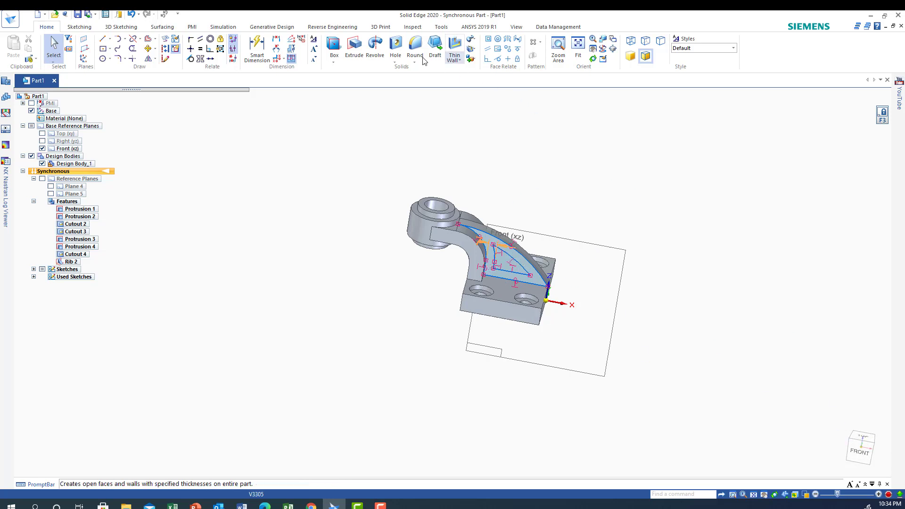
{"action": "left_click", "coordinate": [557, 47]}
{"action": "left_click_drag", "start_coordinate": [429, 192], "coordinate": [517, 322]}
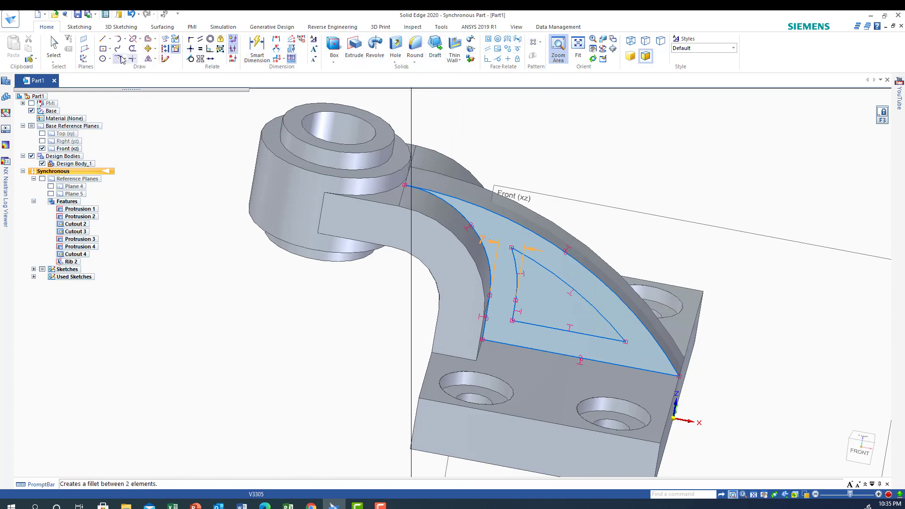
{"action": "left_click", "coordinate": [120, 59]}
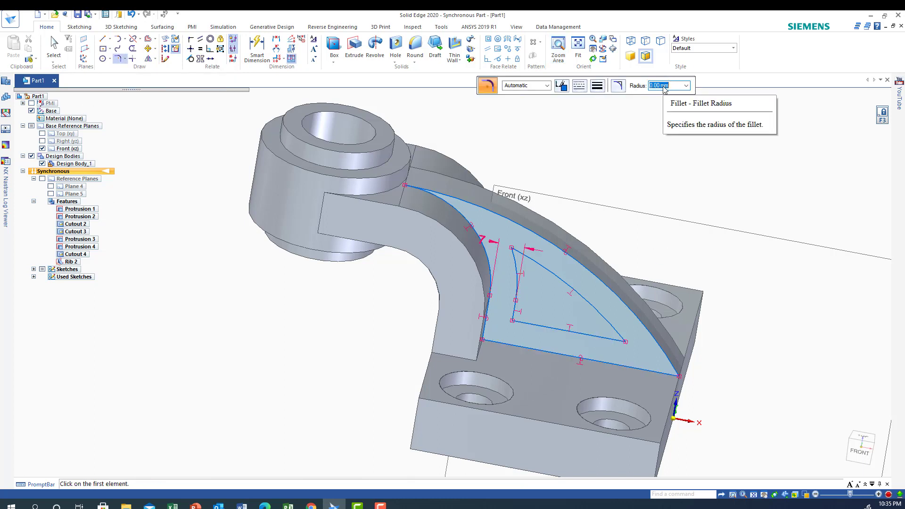
{"action": "type", "text": "3"}
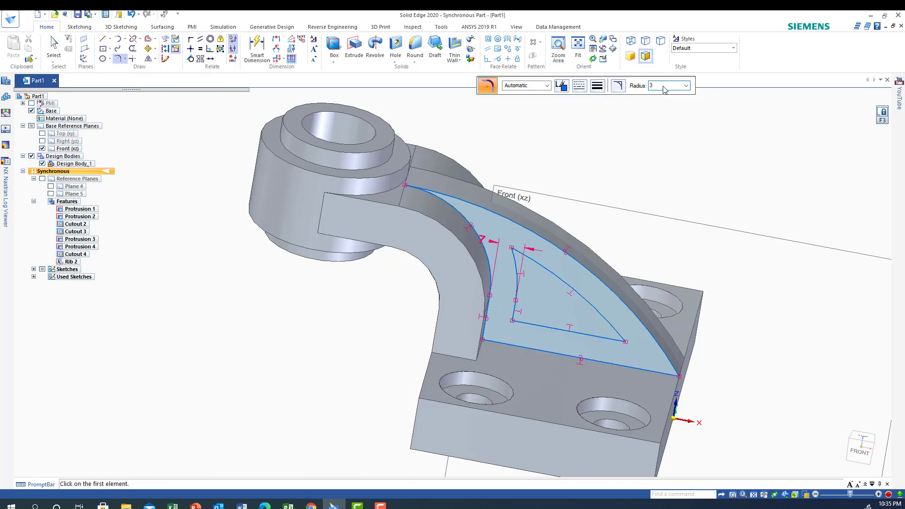
{"action": "key", "text": "Return"}
{"action": "left_click", "coordinate": [612, 333]}
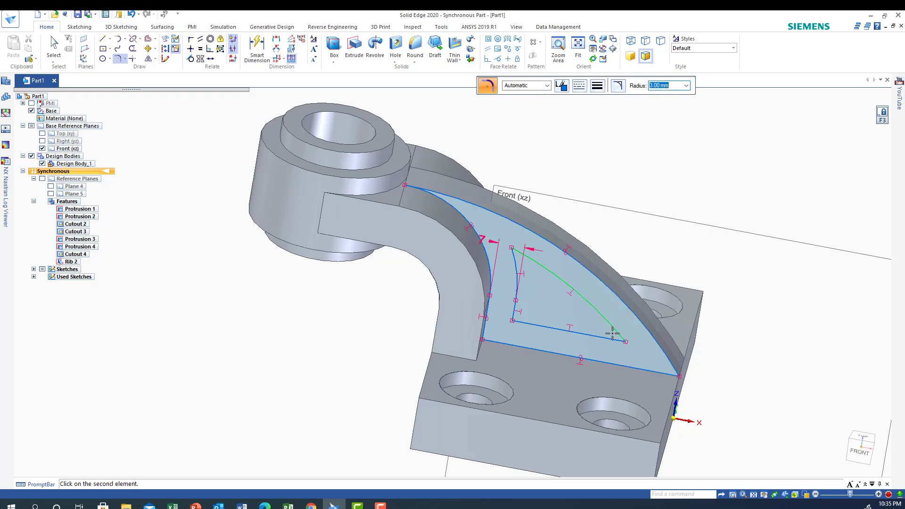
{"action": "left_click", "coordinate": [611, 339]}
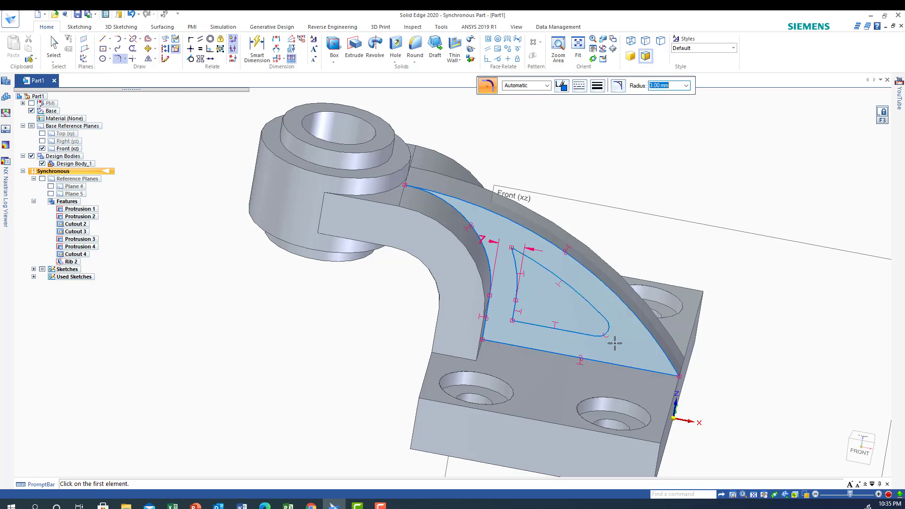
{"action": "left_click", "coordinate": [526, 255]}
{"action": "left_click", "coordinate": [515, 262]}
{"action": "left_click", "coordinate": [513, 312]}
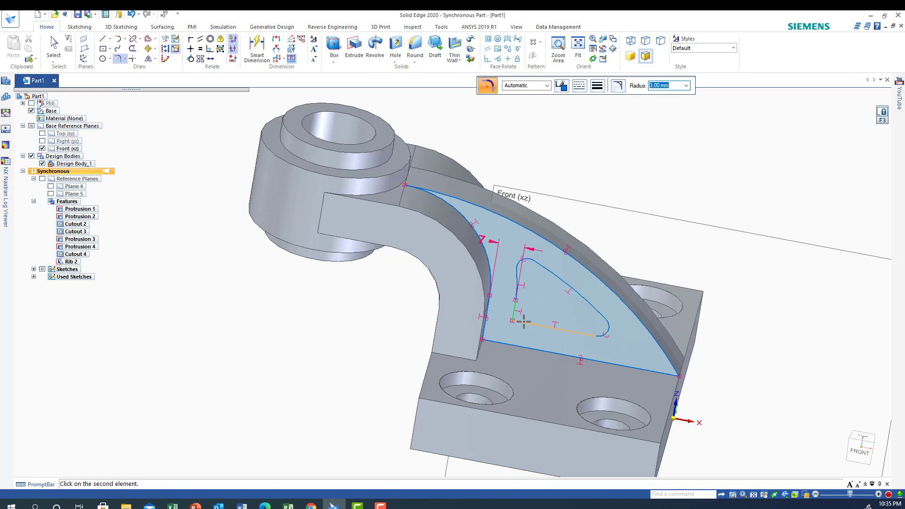
{"action": "left_click", "coordinate": [525, 323]}
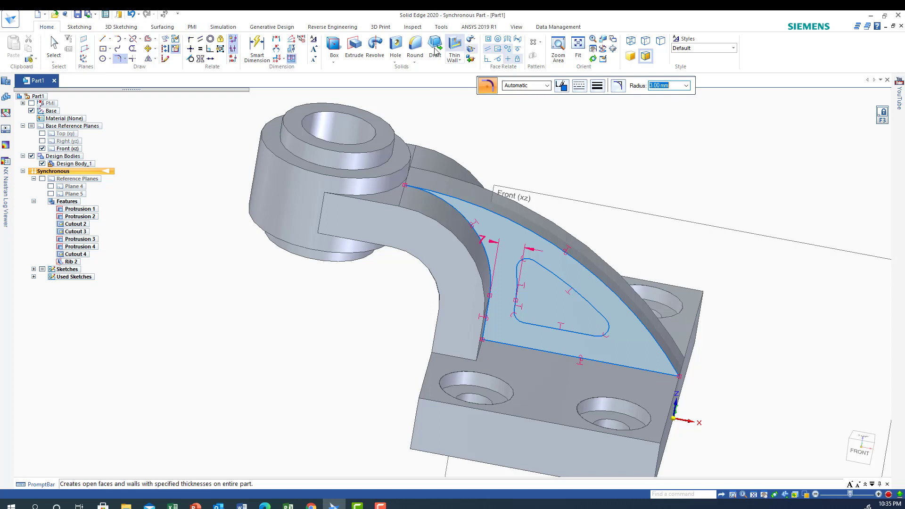
Extrude the rounded inset outline, selected as a chain, as a 3.5 mm deep cut into the rib's near side.
{"action": "left_click", "coordinate": [353, 46]}
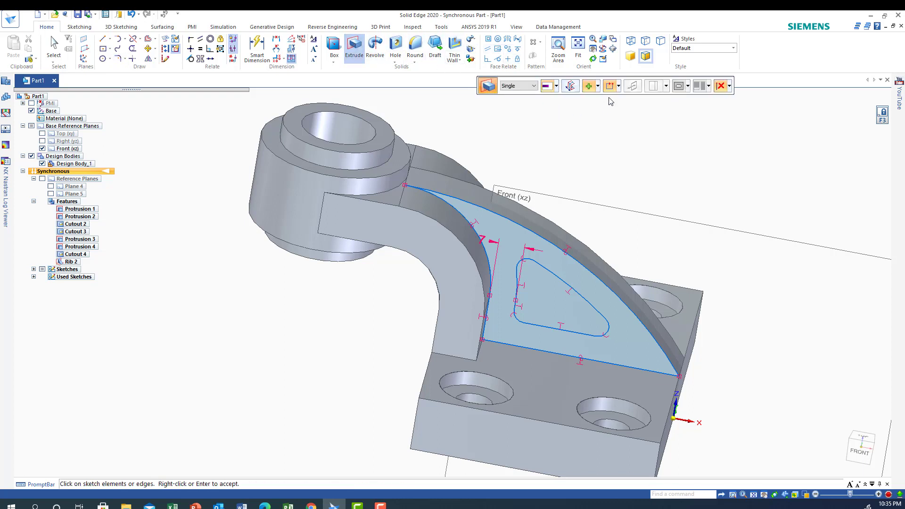
{"action": "left_click", "coordinate": [598, 109]}
{"action": "left_click", "coordinate": [534, 86]}
{"action": "left_click", "coordinate": [513, 100]}
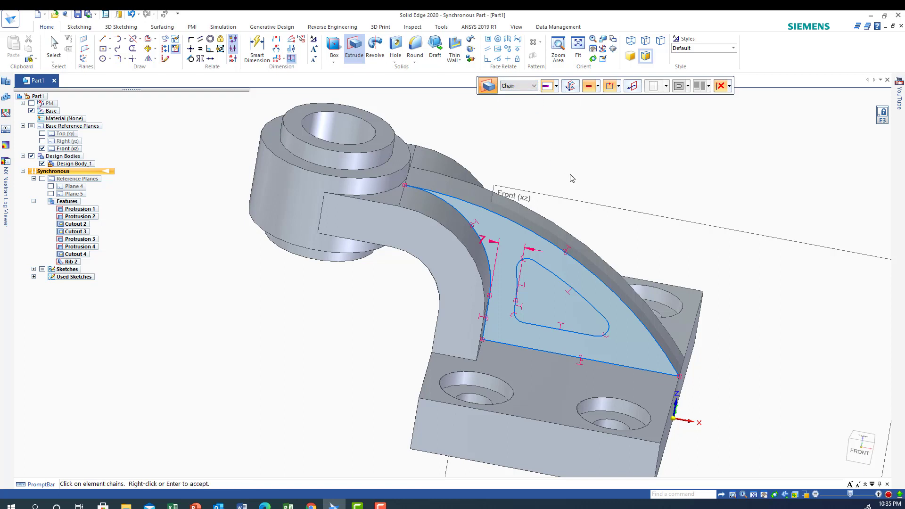
{"action": "left_click", "coordinate": [557, 278]}
{"action": "middle_click_drag", "start_coordinate": [813, 300], "coordinate": [786, 294]}
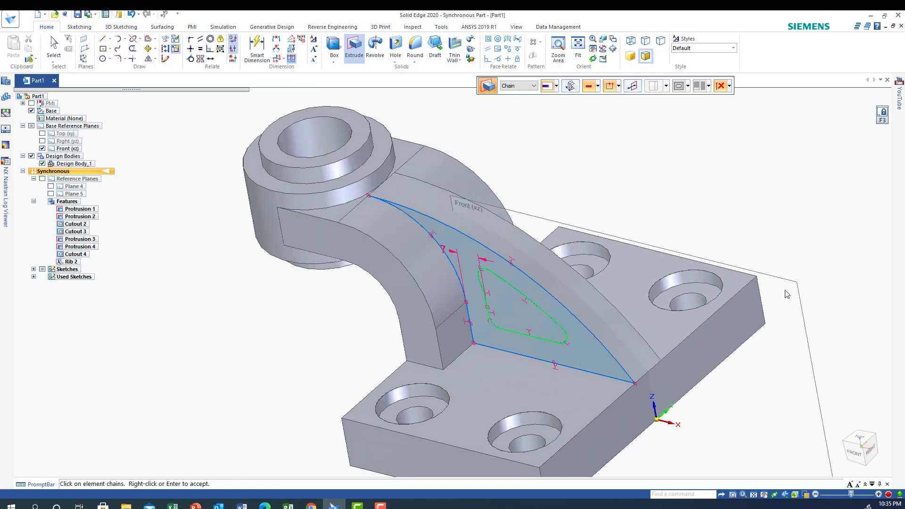
{"action": "right_click", "coordinate": [509, 305]}
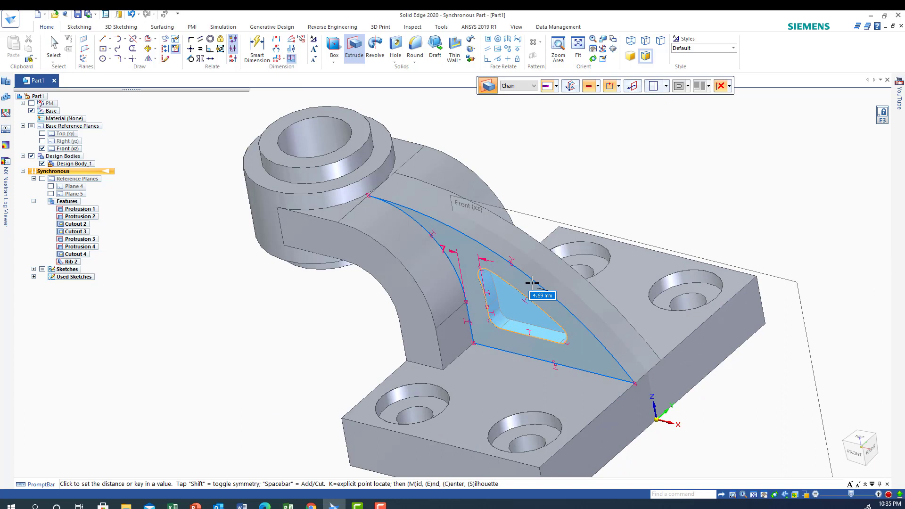
{"action": "type", "text": "3.5"}
{"action": "key", "text": "Return"}
{"action": "key", "text": "Escape"}
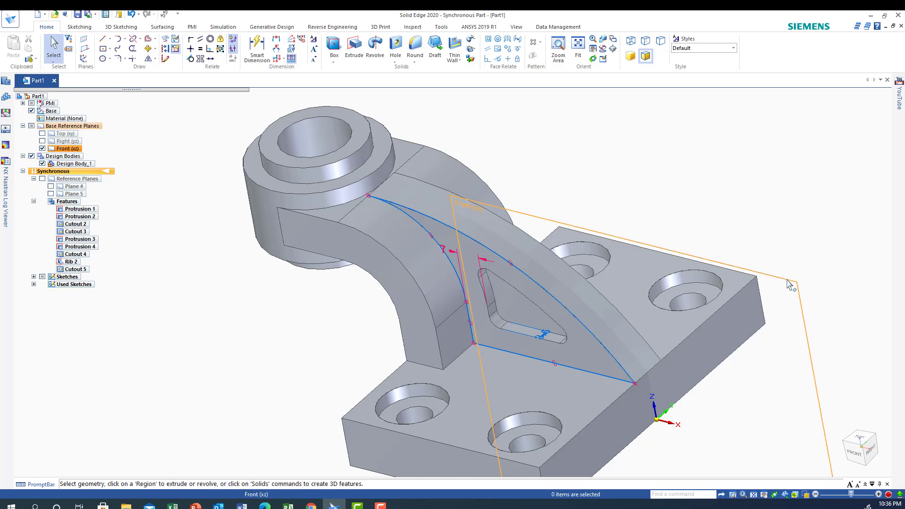
Mirror the rib's pocket cutout about the Front (xz) plane and return to the isometric view.
{"action": "left_click", "coordinate": [858, 438]}
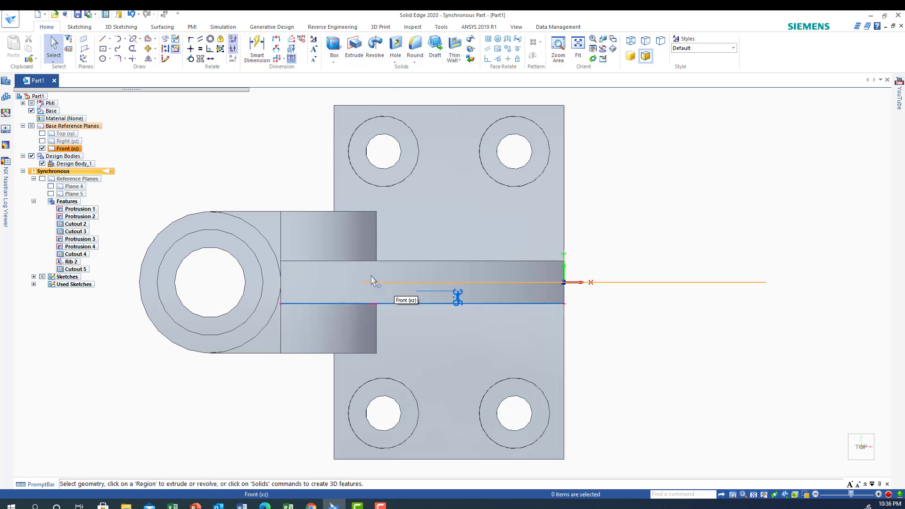
{"action": "left_click", "coordinate": [386, 274]}
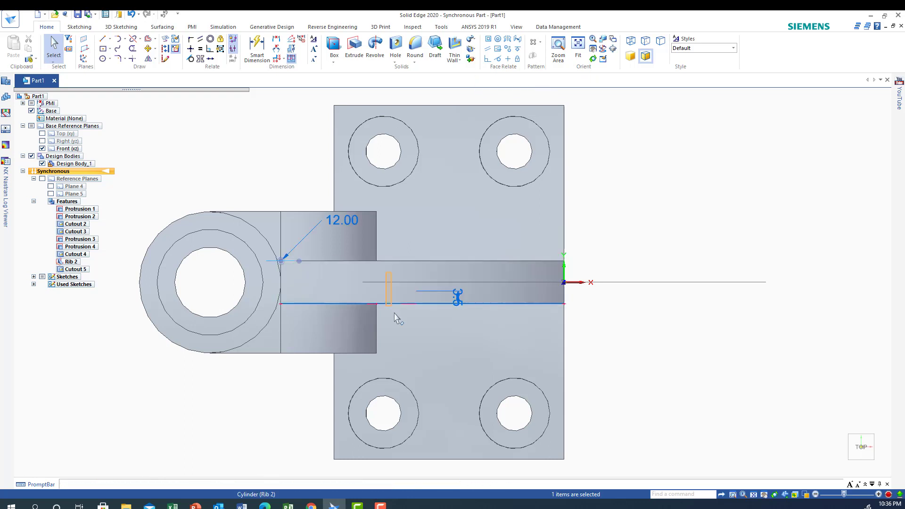
{"action": "left_click_drag", "start_coordinate": [514, 320], "coordinate": [545, 321]}
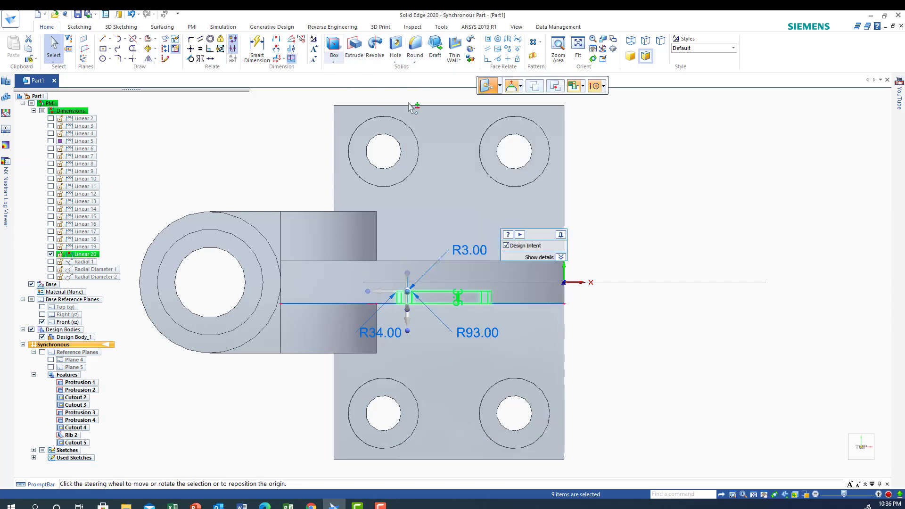
{"action": "left_click", "coordinate": [534, 58]}
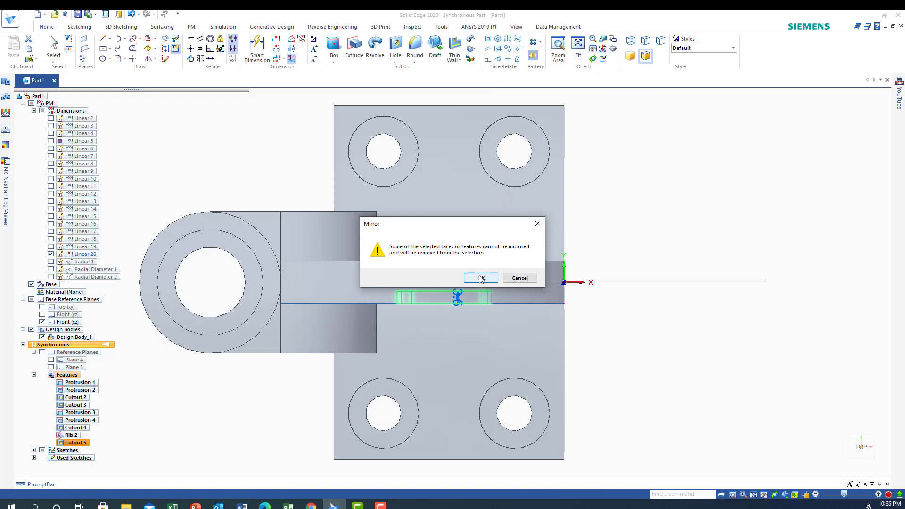
{"action": "left_click", "coordinate": [480, 278]}
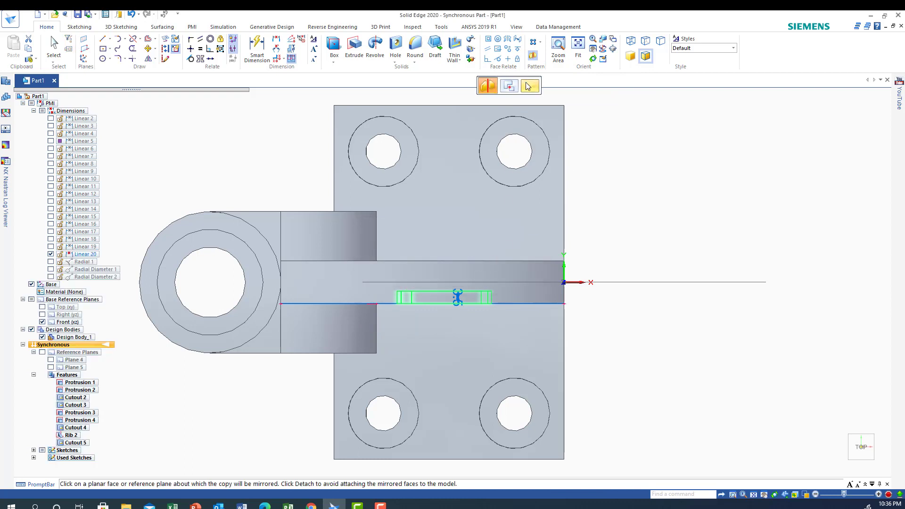
{"action": "left_click", "coordinate": [530, 87]}
{"action": "left_click", "coordinate": [613, 283]}
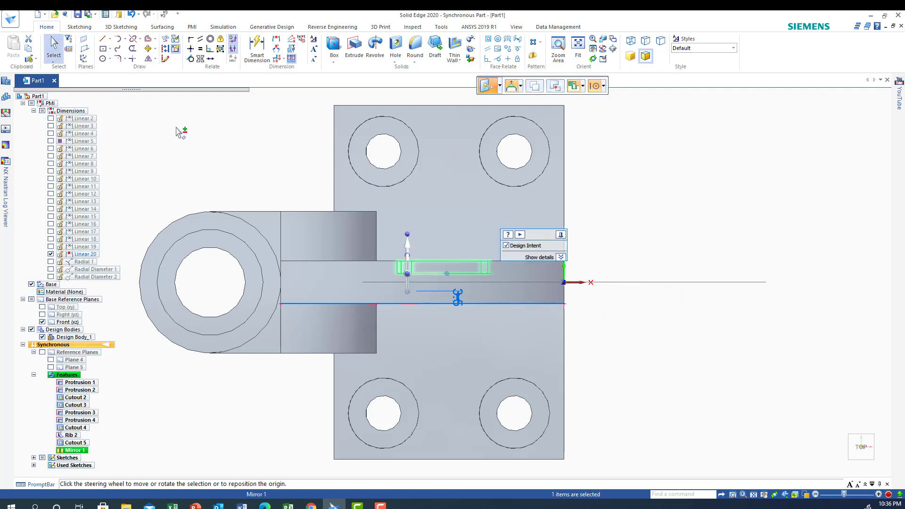
{"action": "key", "text": "Escape"}
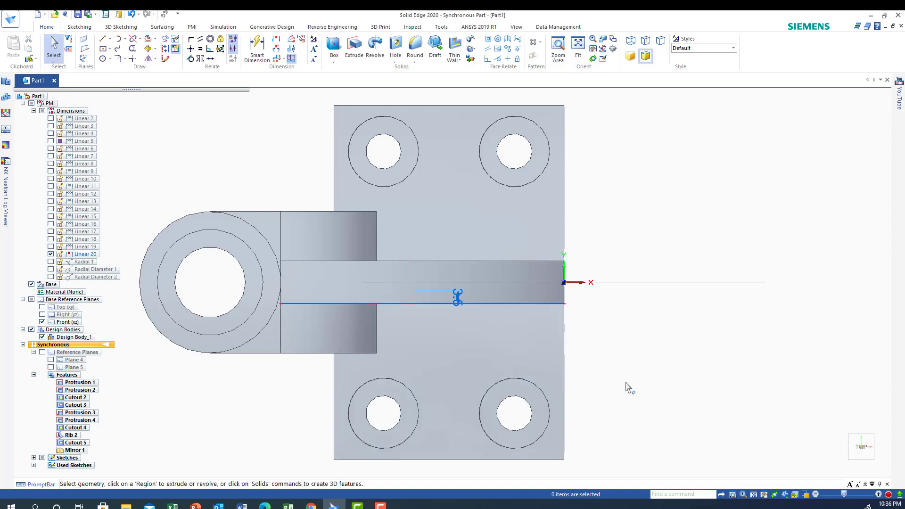
{"action": "middle_click_drag", "start_coordinate": [626, 383], "coordinate": [629, 301]}
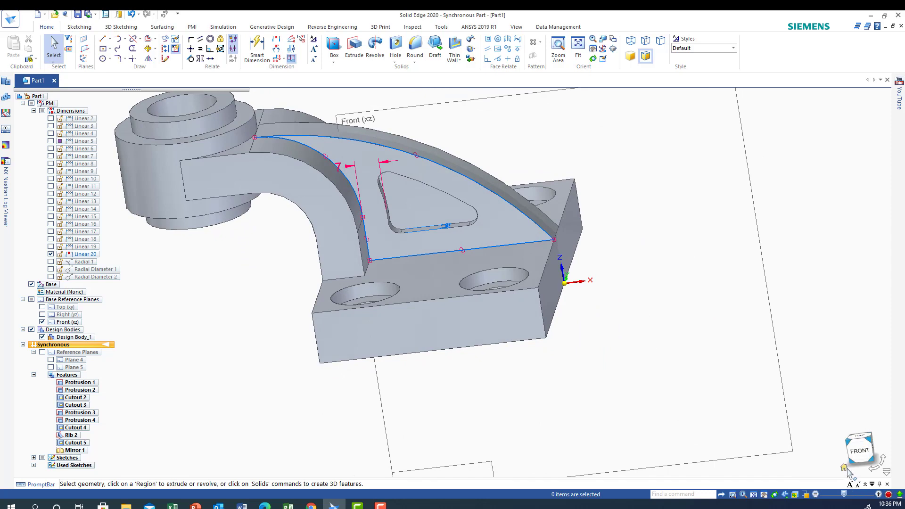
{"action": "left_click", "coordinate": [848, 469]}
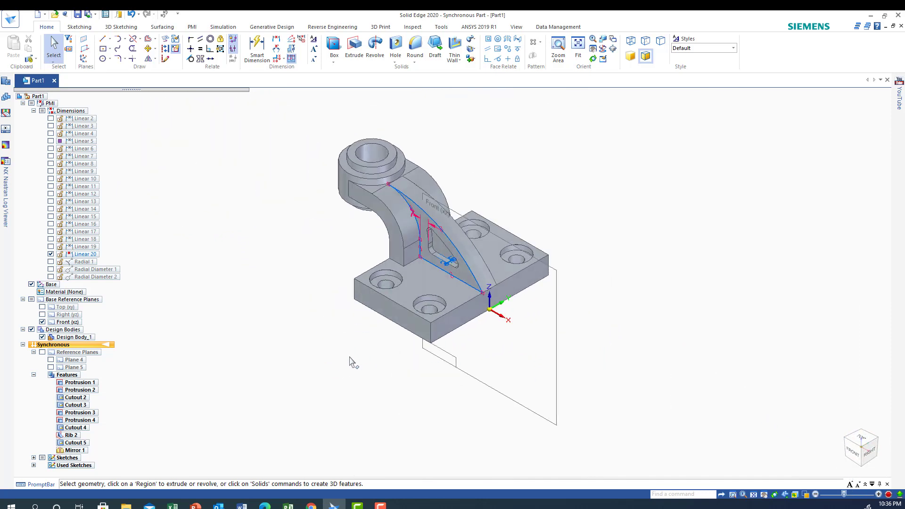